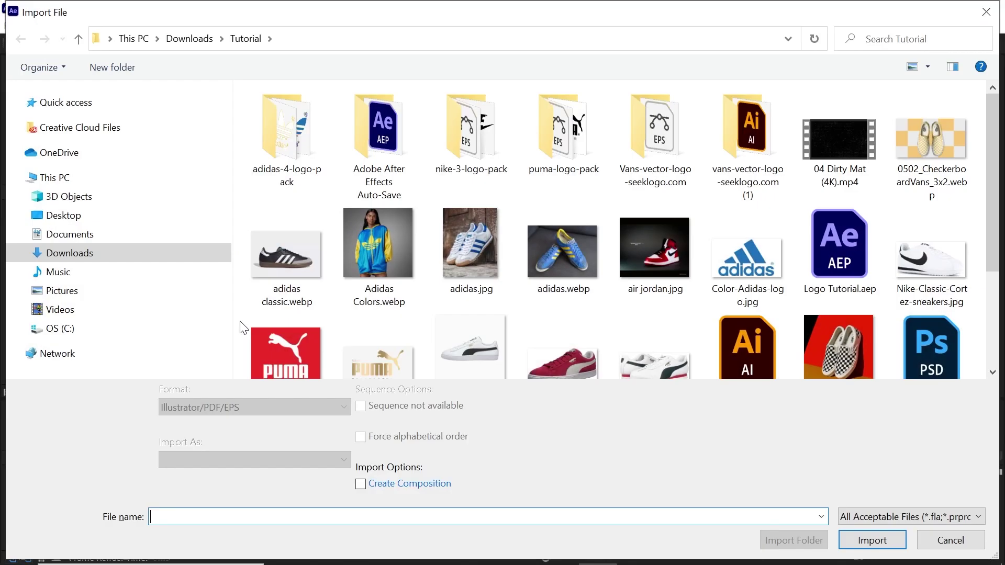
Step: Import Shoe Brand Logos.ai as a Composition with Document Size footage dimensions
scroll(866, 247, down, 2)
click(750, 253)
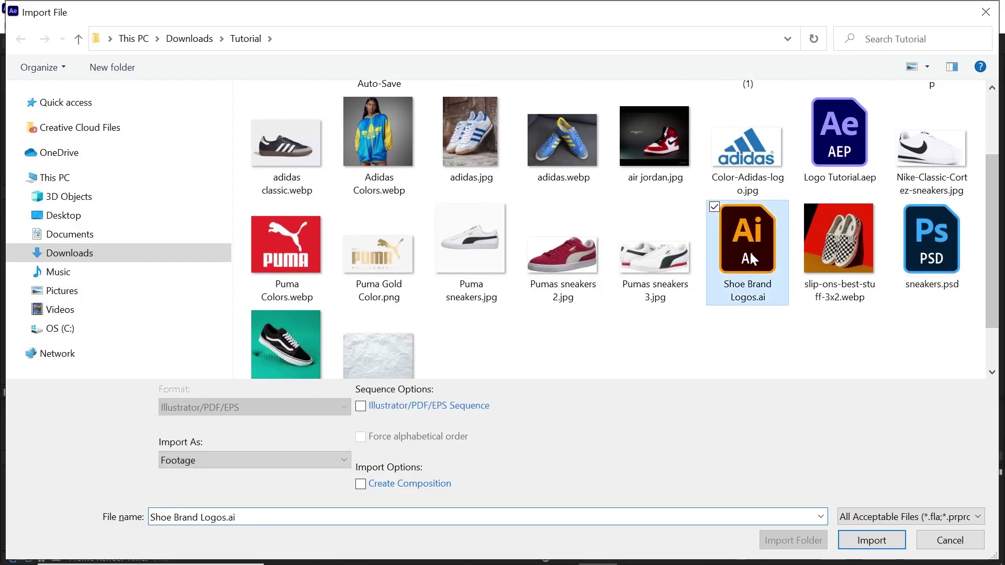
click(881, 539)
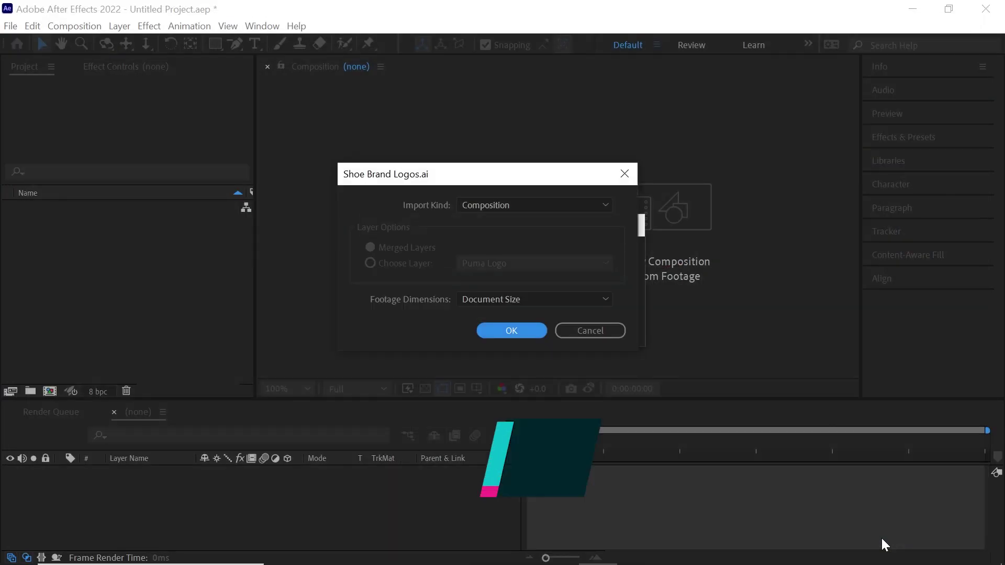
click(505, 206)
click(510, 240)
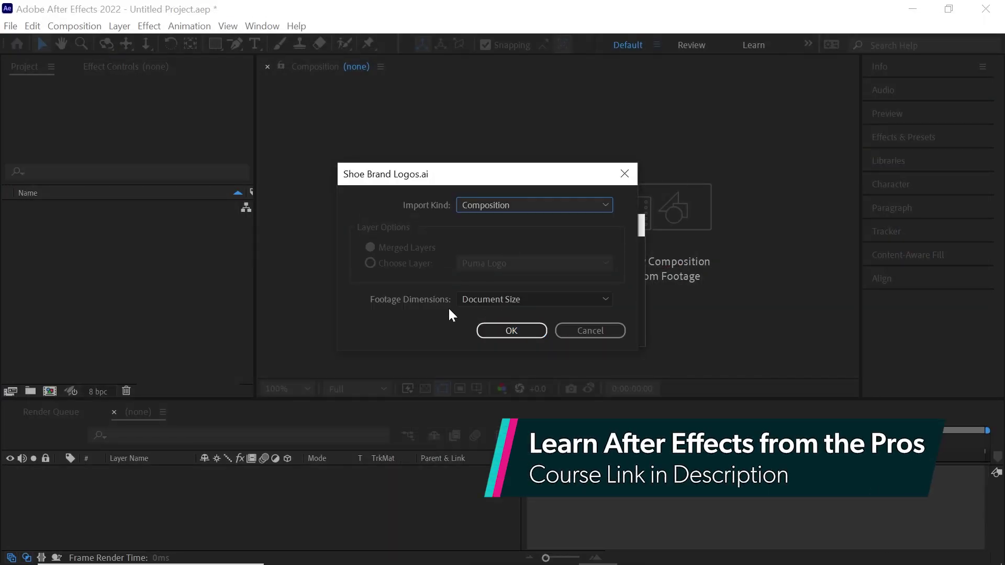
click(492, 298)
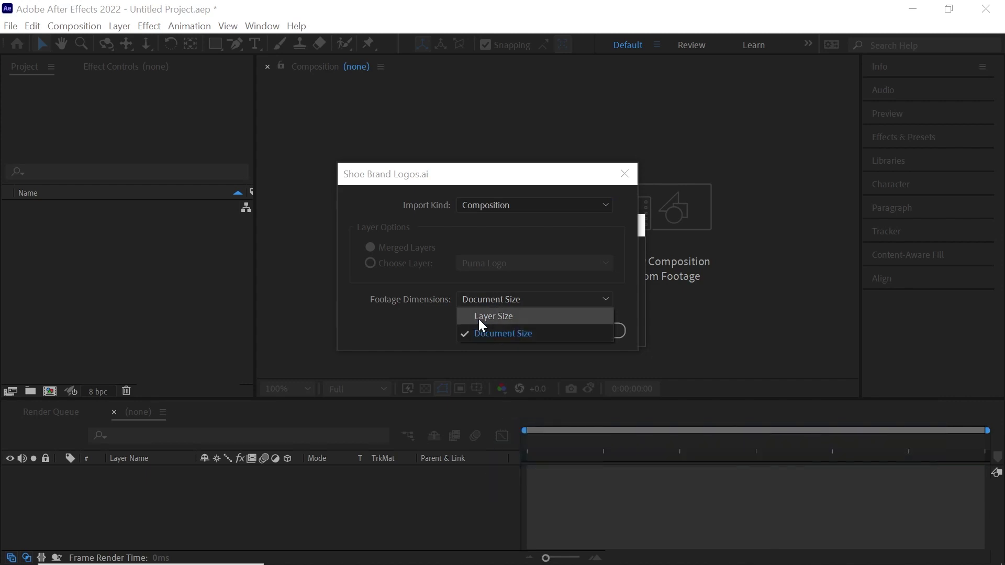
click(481, 317)
click(492, 301)
click(496, 331)
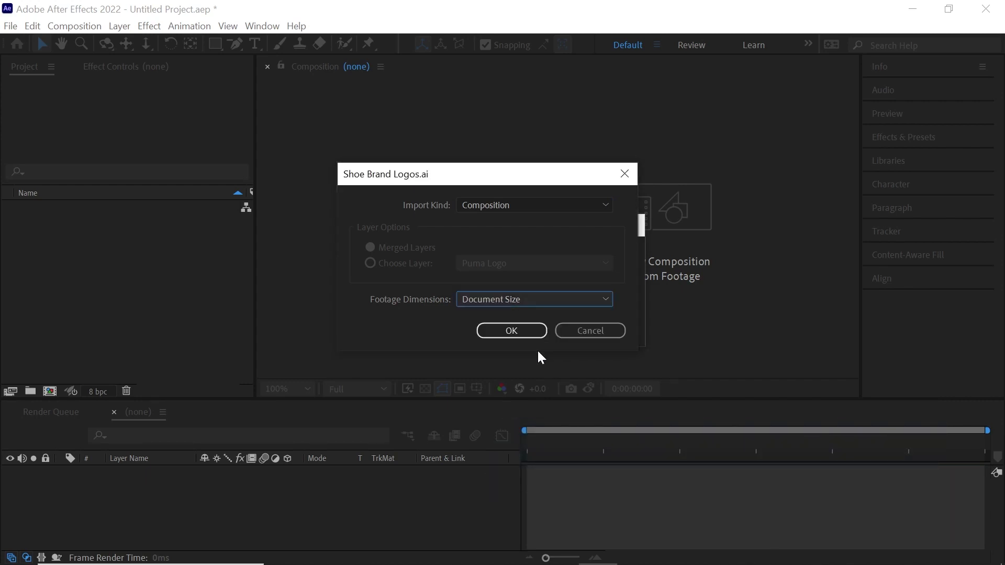
click(511, 331)
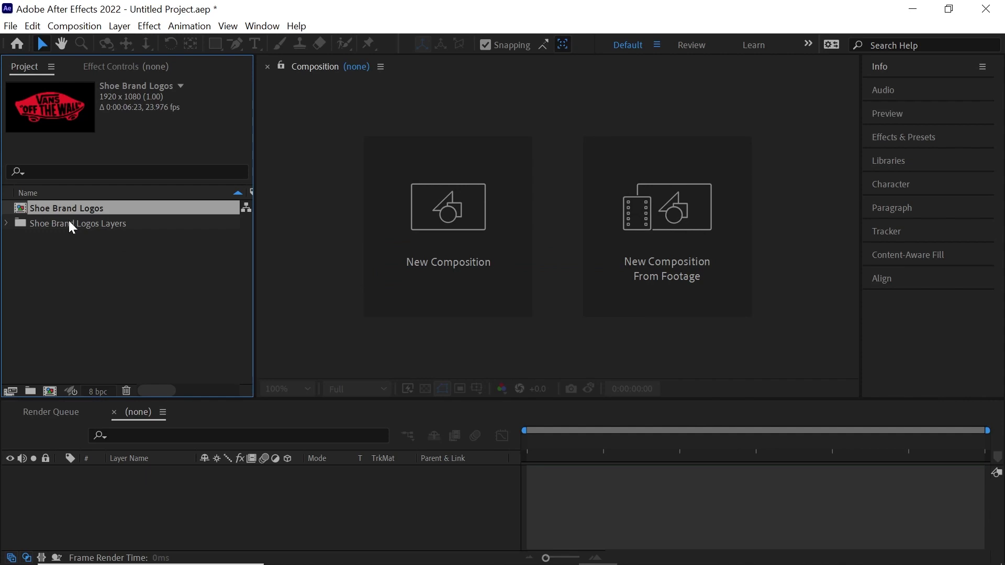
Step: Open the Shoe Brand Logos comp and review its settings: 1920 x 1080 at 23.976 fps
double_click(82, 209)
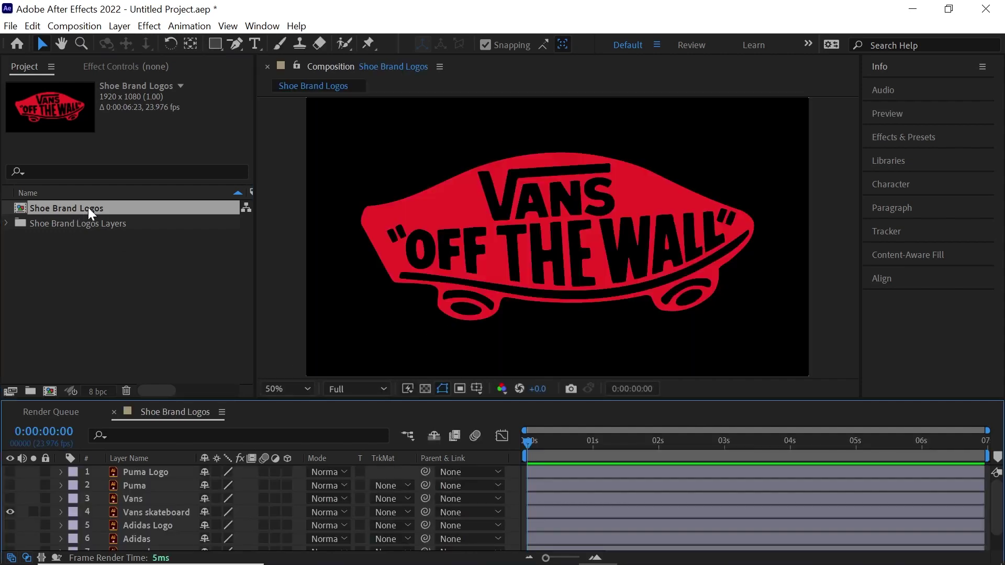
key(ctrl+k)
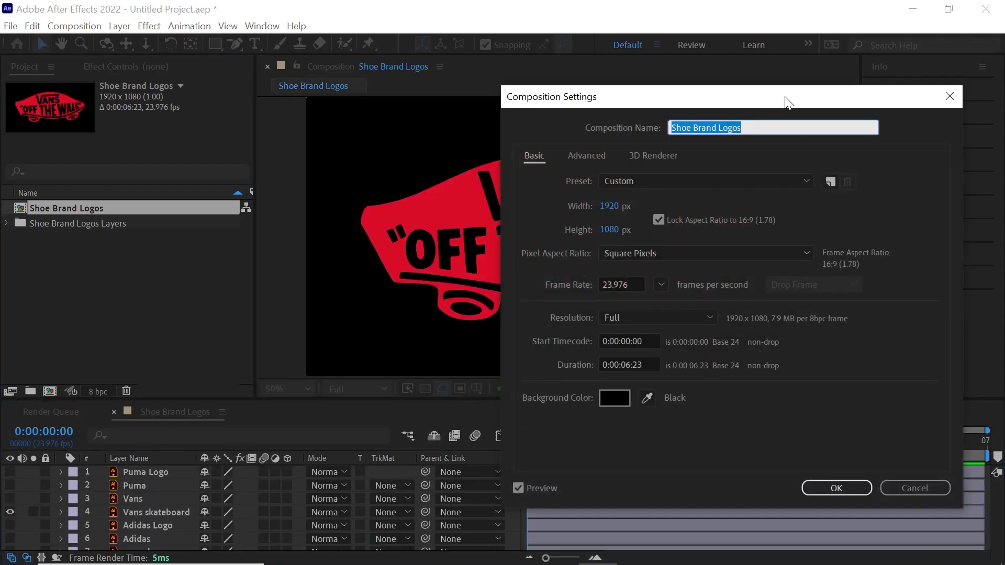
drag(695, 103, 541, 85)
click(361, 193)
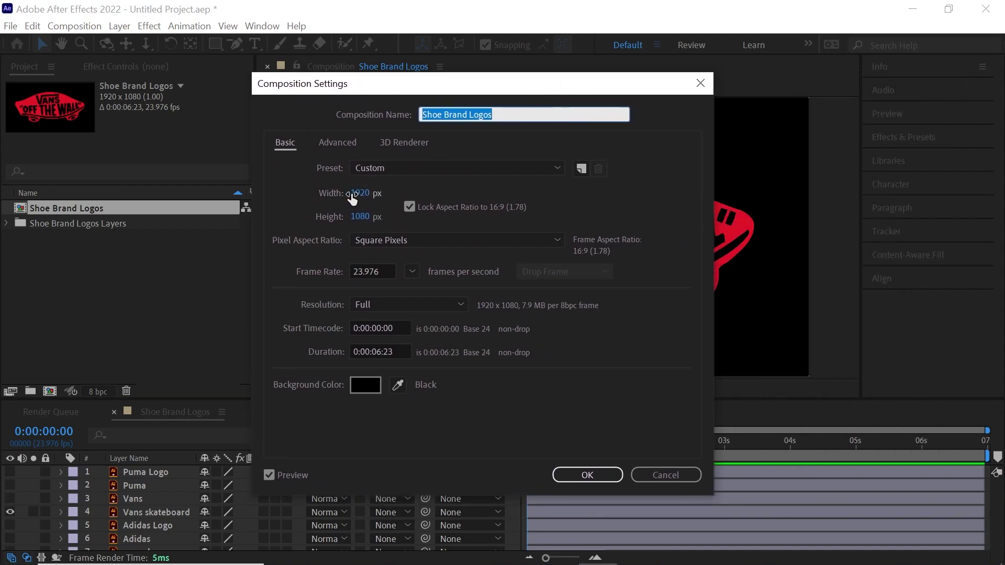
click(375, 217)
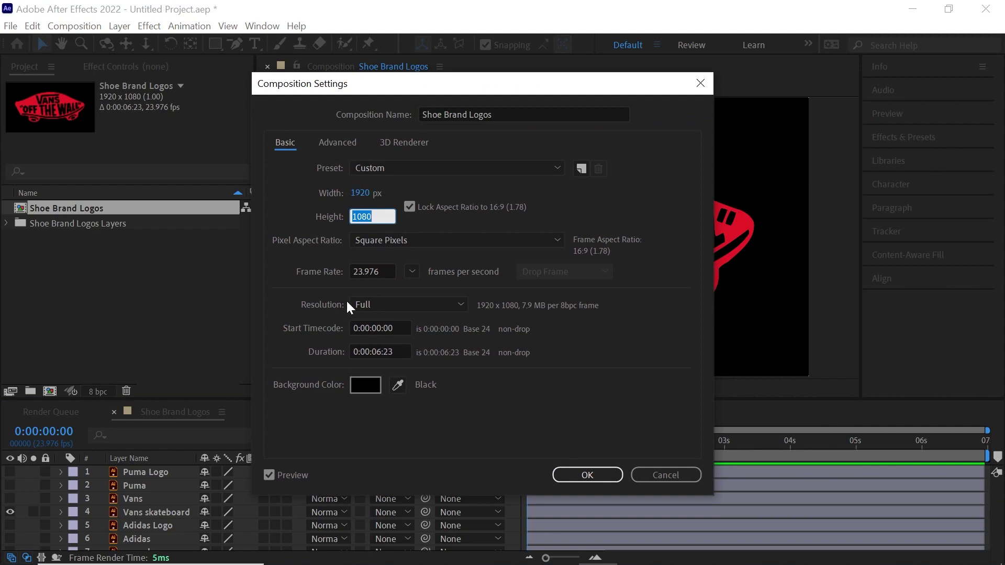
click(372, 271)
click(412, 271)
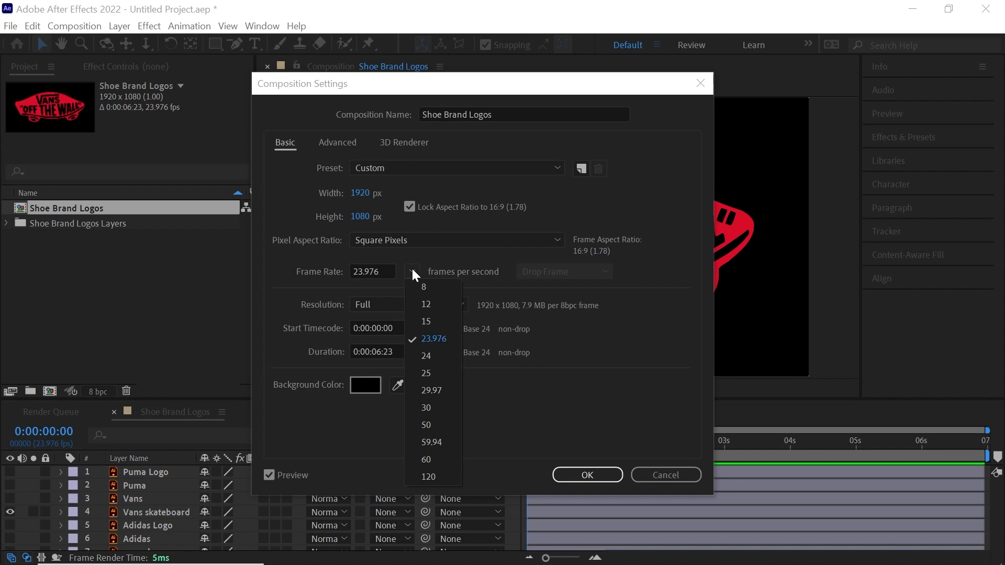
click(582, 103)
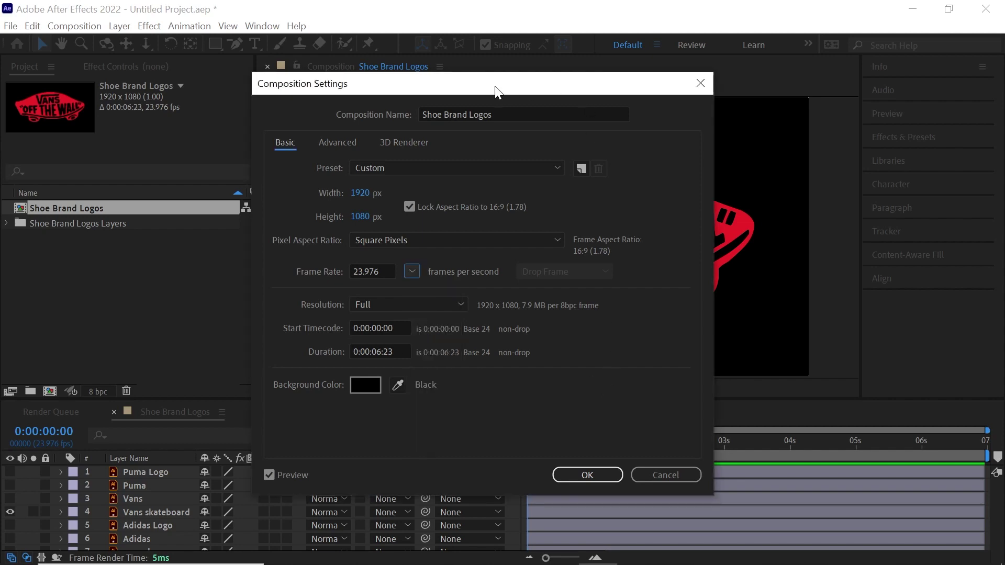
drag(494, 86, 774, 75)
Step: Change the composition background colour from black to dark grey (505050)
click(644, 378)
mouse_move(549, 333)
mouse_down()
mouse_move(500, 361)
mouse_move(510, 340)
mouse_up()
click(863, 214)
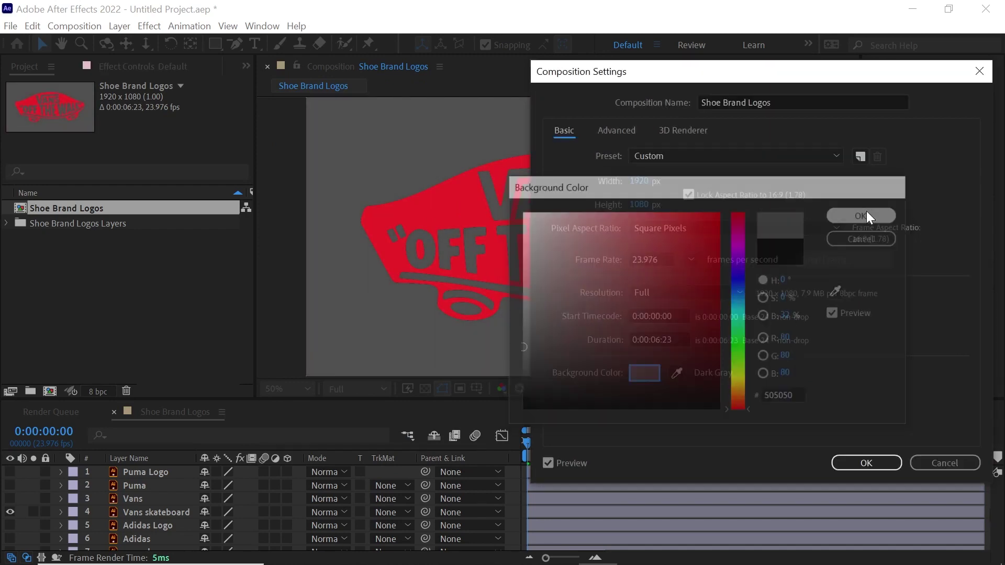
click(868, 462)
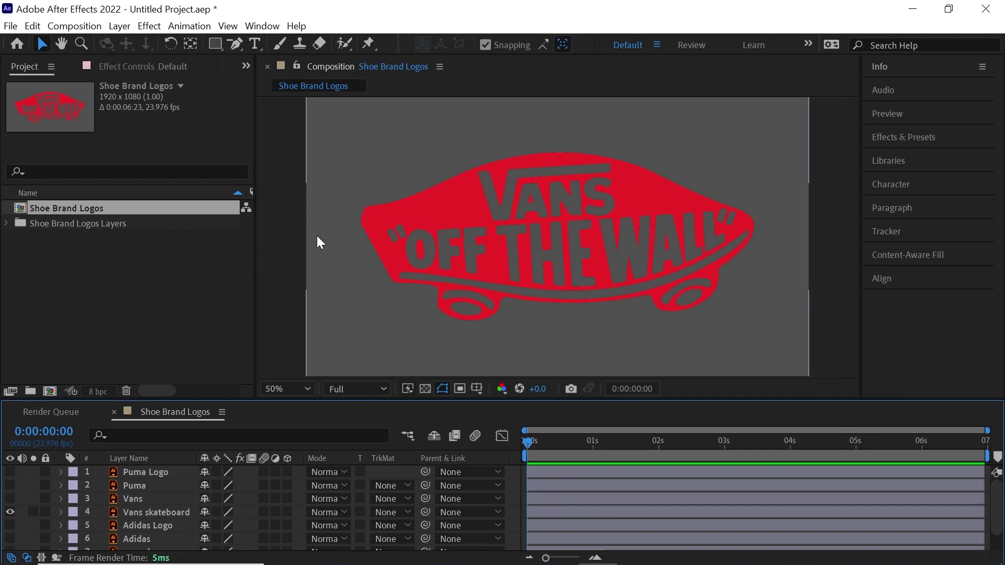
Step: Duplicate the Shoe Brand Logos comp and name the copy 'Nike Animation'
click(90, 207)
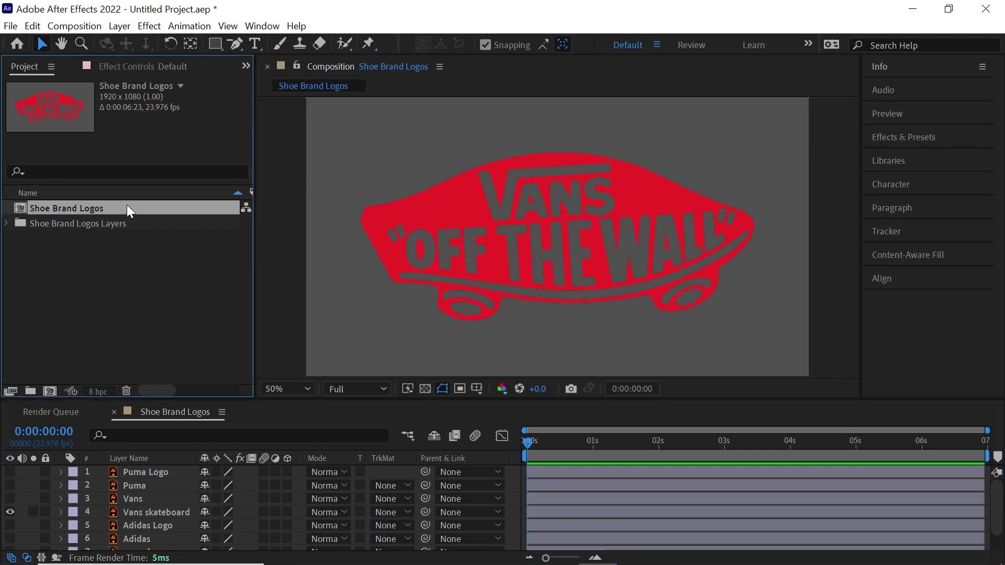
key(ctrl+d)
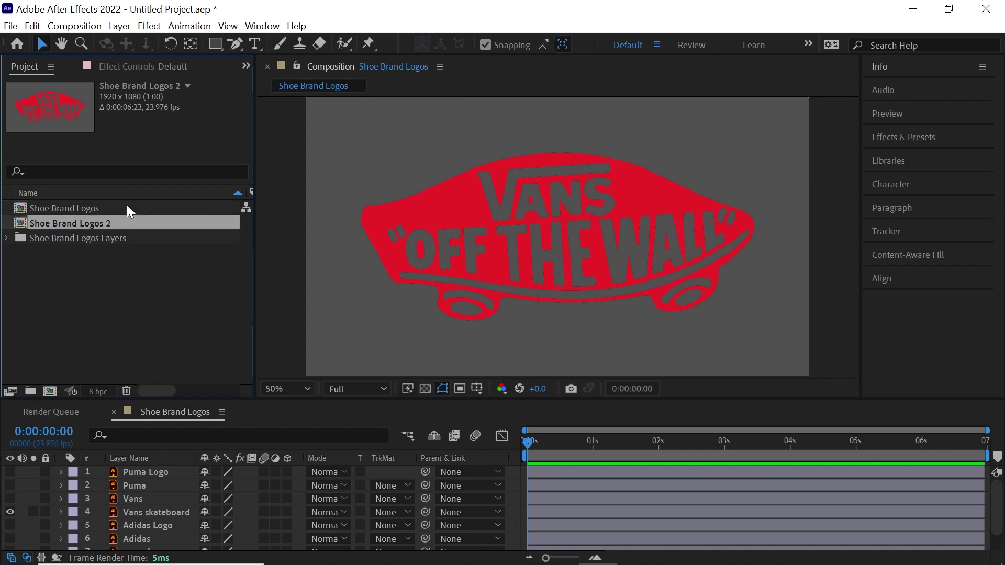
key(Return)
text(Nike An)
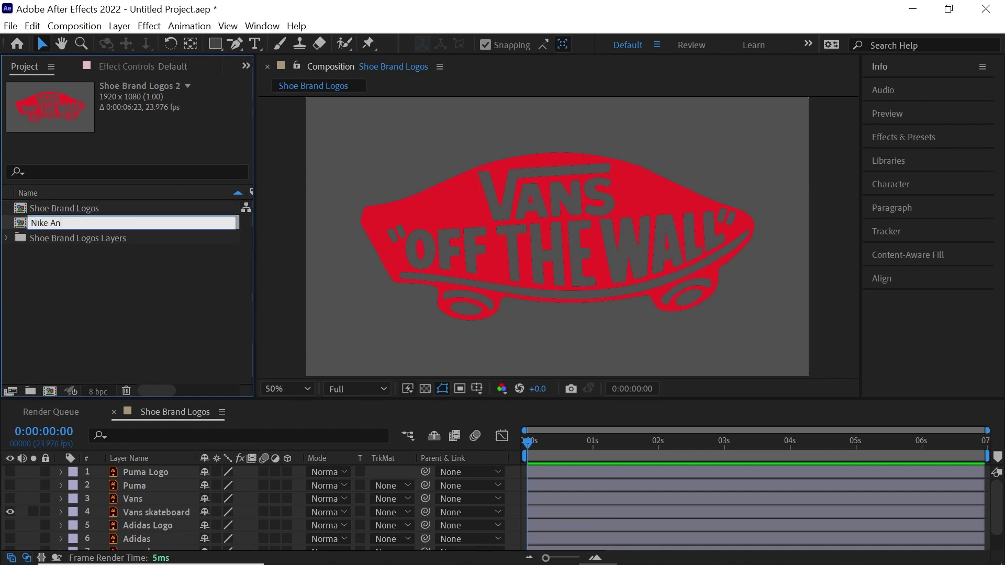
text(imation)
key(Return)
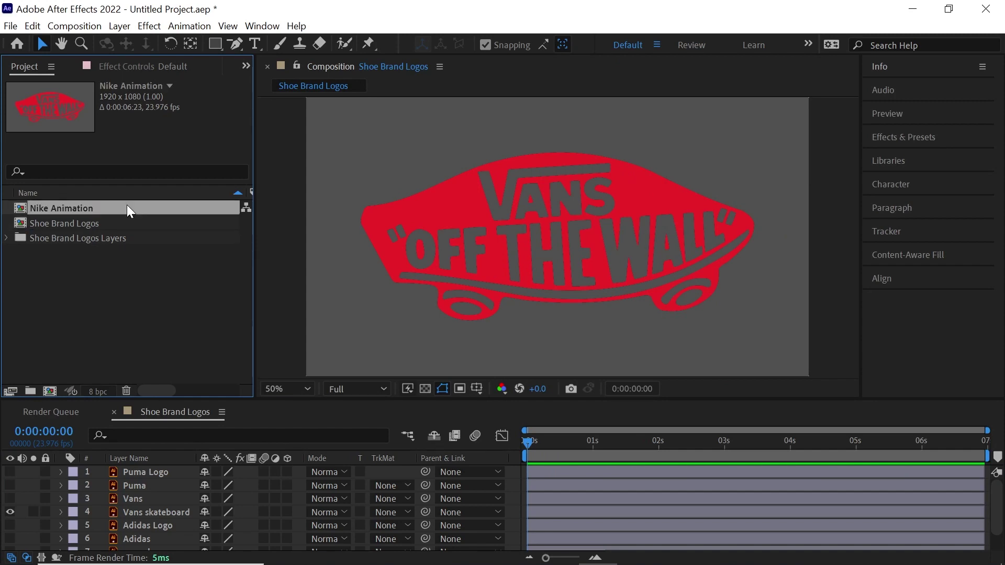
Step: In Nike Animation, delete layers Puma through Adidas and make swoosh and Nike visible
double_click(106, 208)
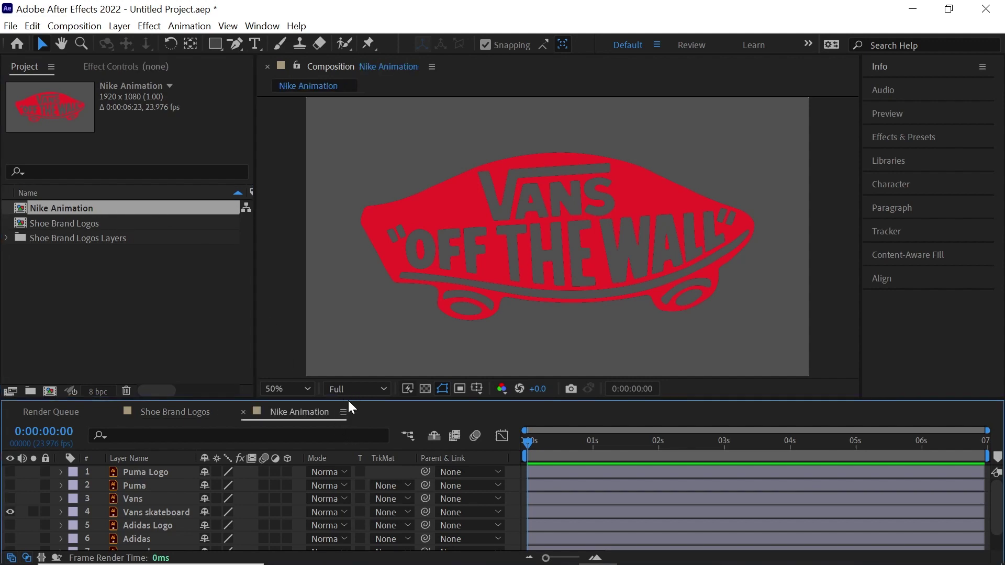
drag(348, 399, 347, 373)
click(148, 446)
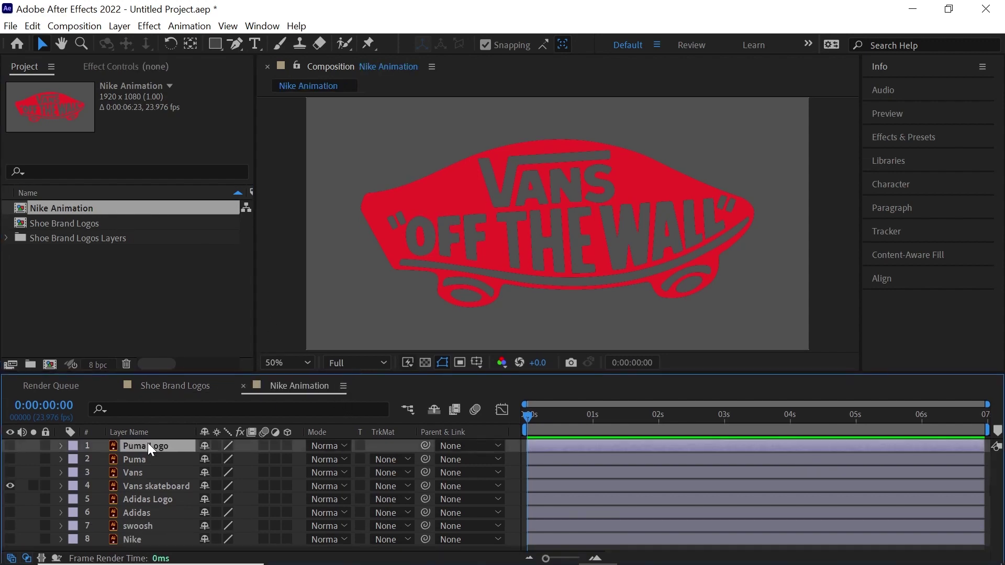
shift+click(144, 512)
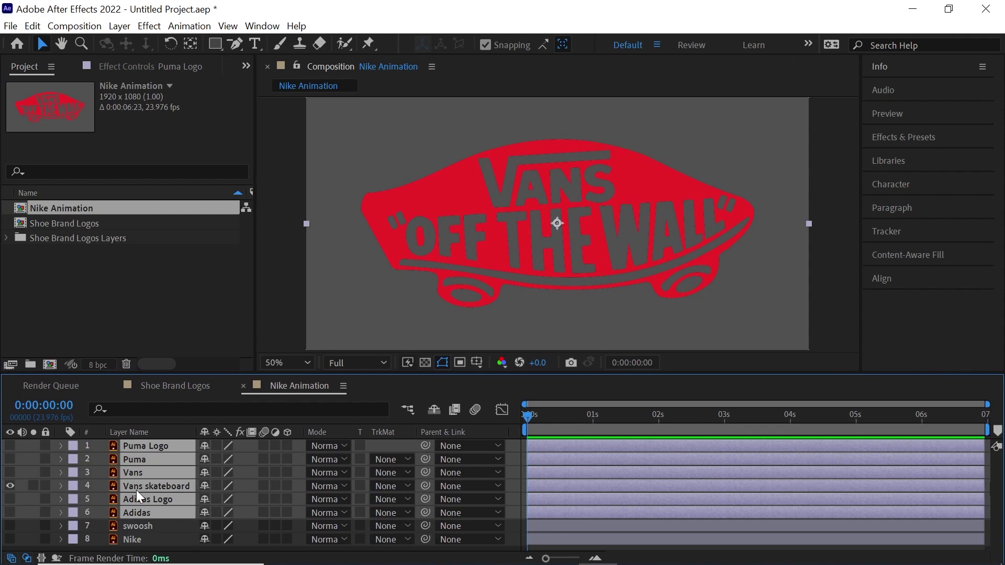
key(Delete)
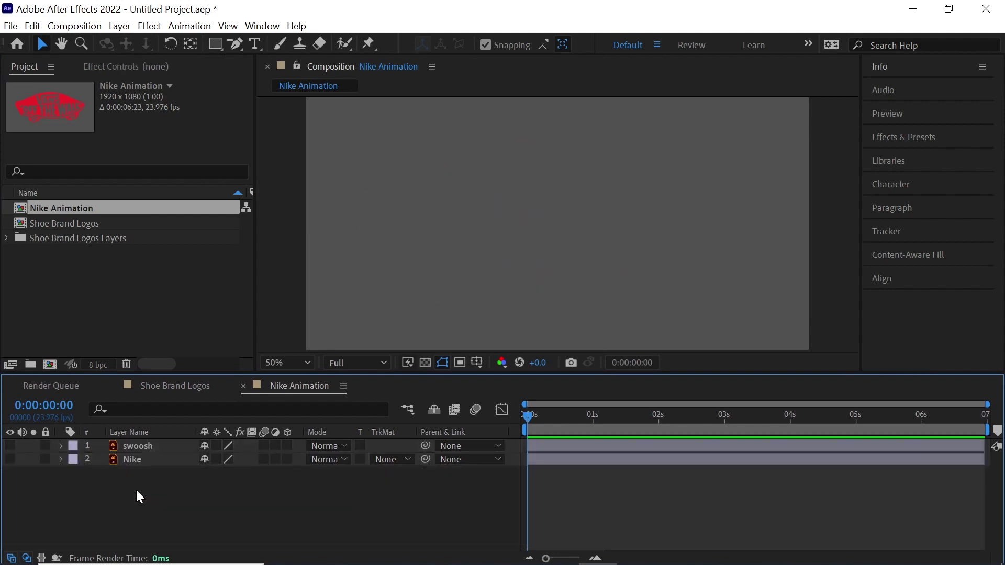
click(9, 446)
click(9, 459)
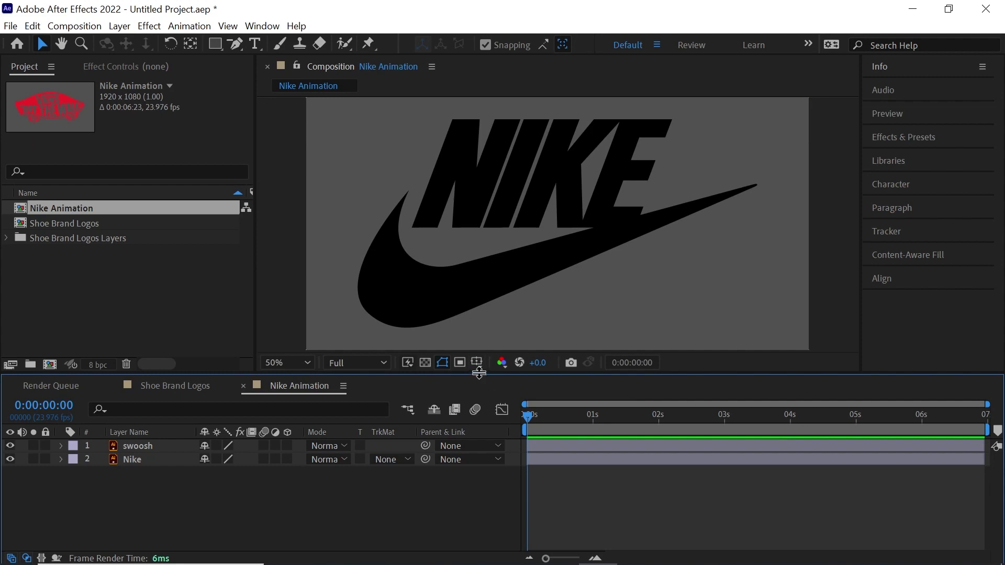
drag(479, 372, 479, 390)
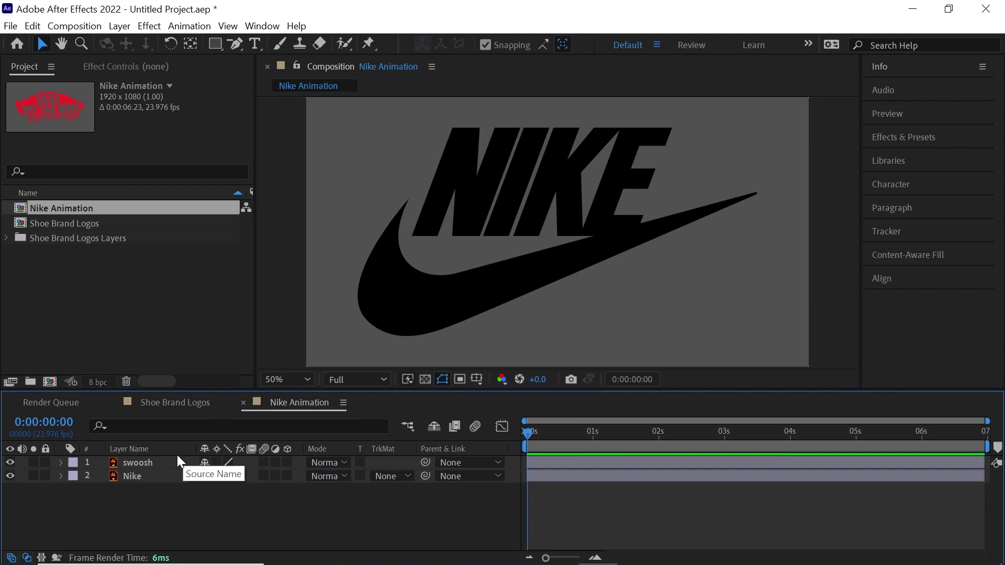
Step: Create shape layers from the swoosh and Nike artwork layers
click(164, 468)
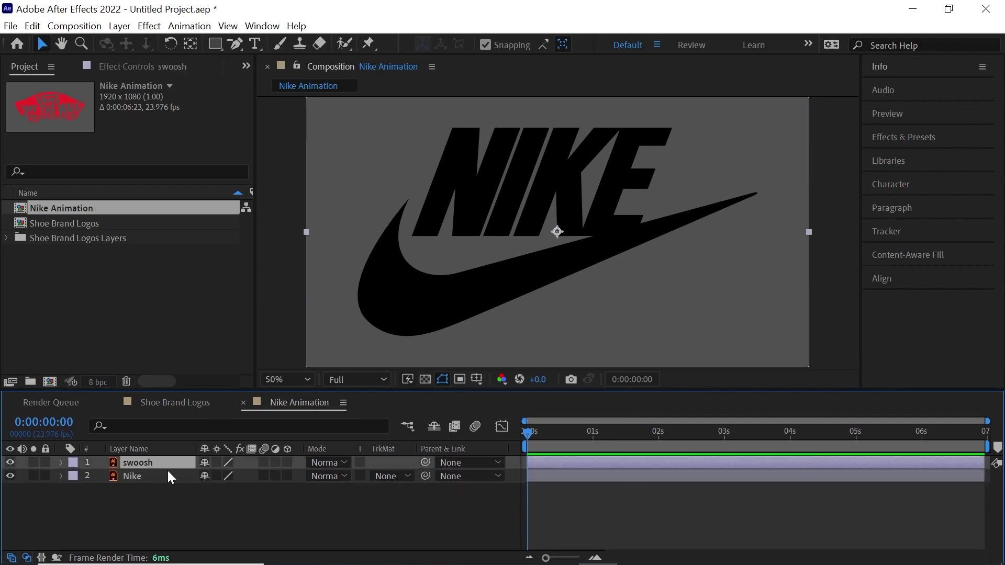
shift+click(156, 474)
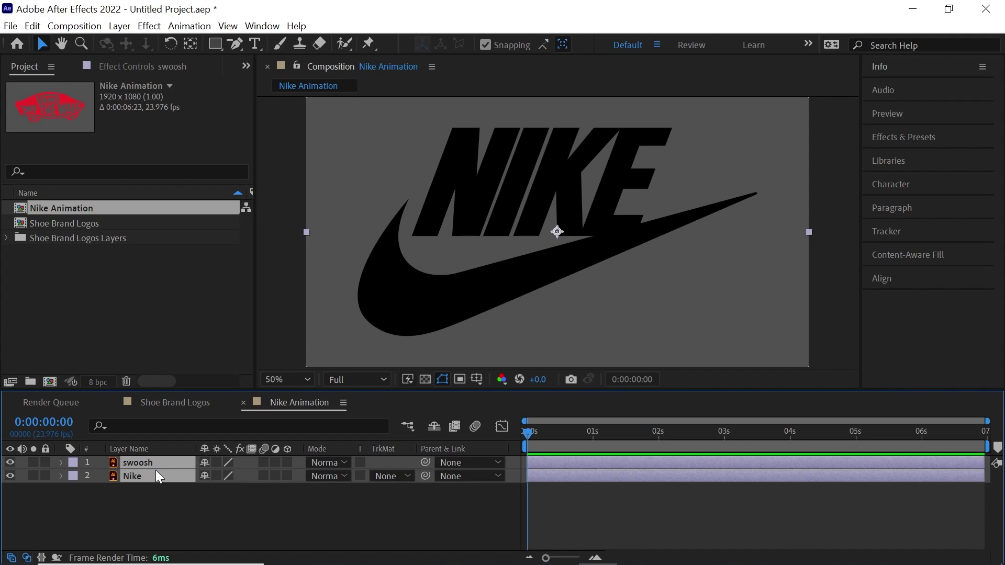
click(124, 27)
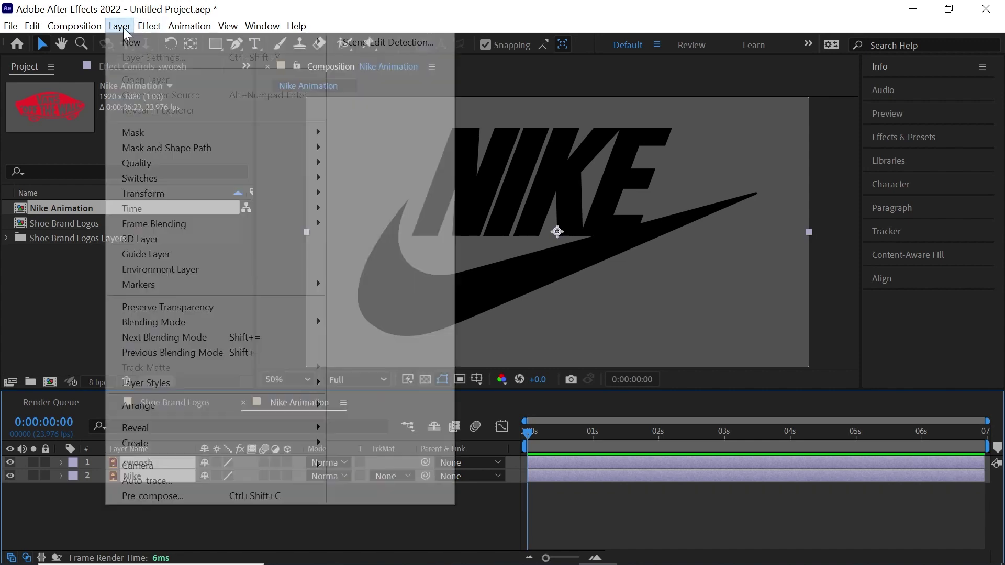
mouse_move(231, 444)
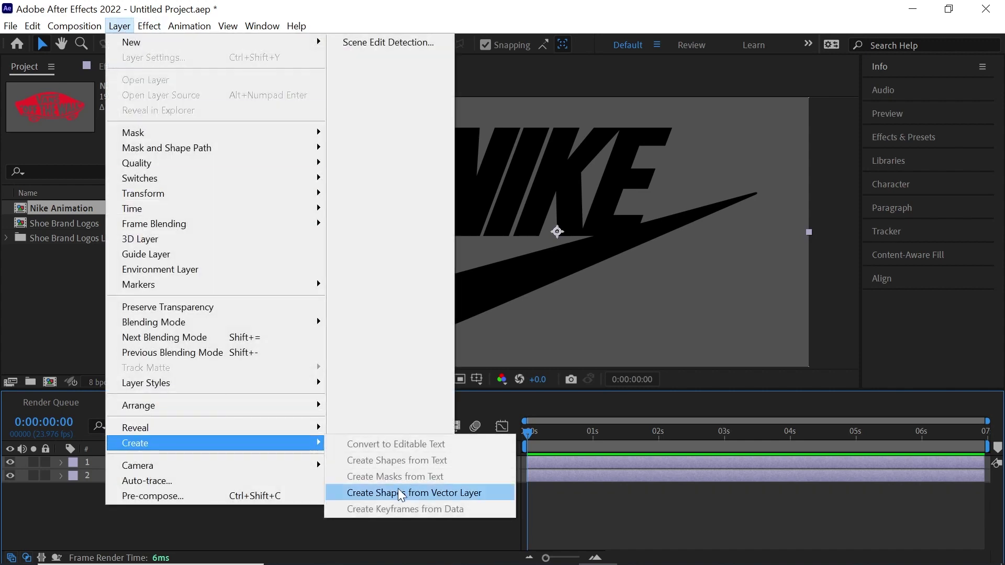
click(491, 492)
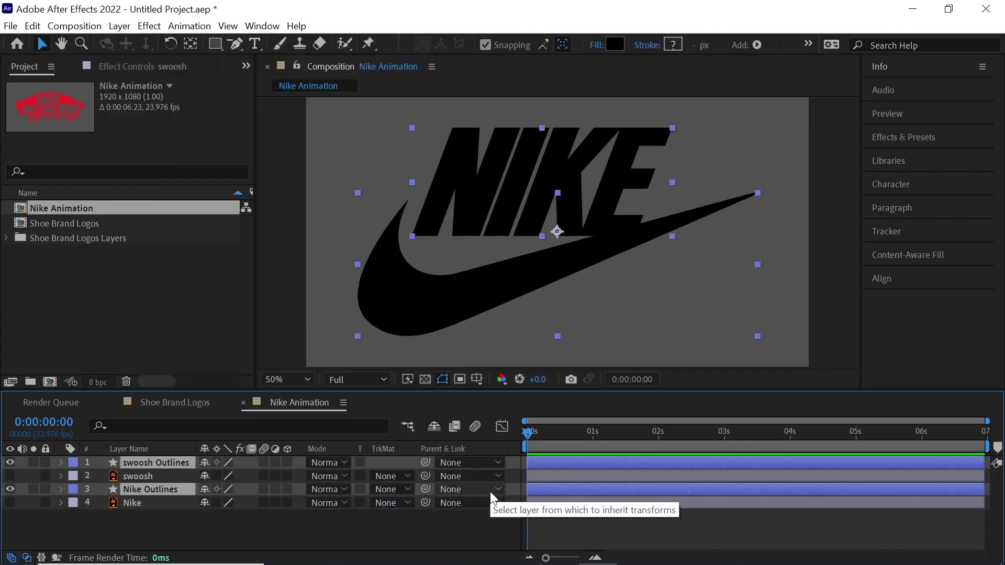
Step: Delete the original swoosh and Nike Illustrator artwork layers
click(147, 478)
ctrl+click(142, 501)
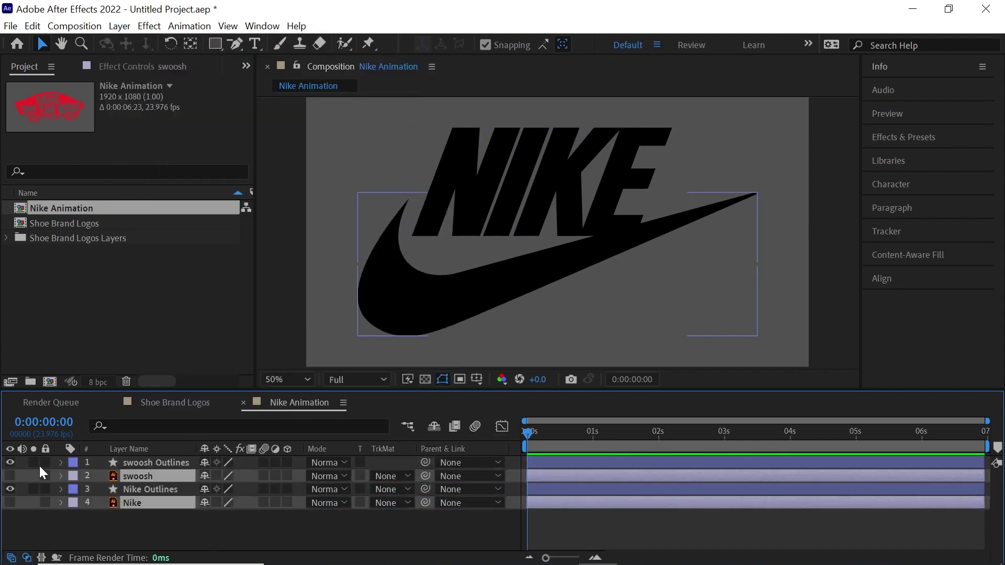
key(Delete)
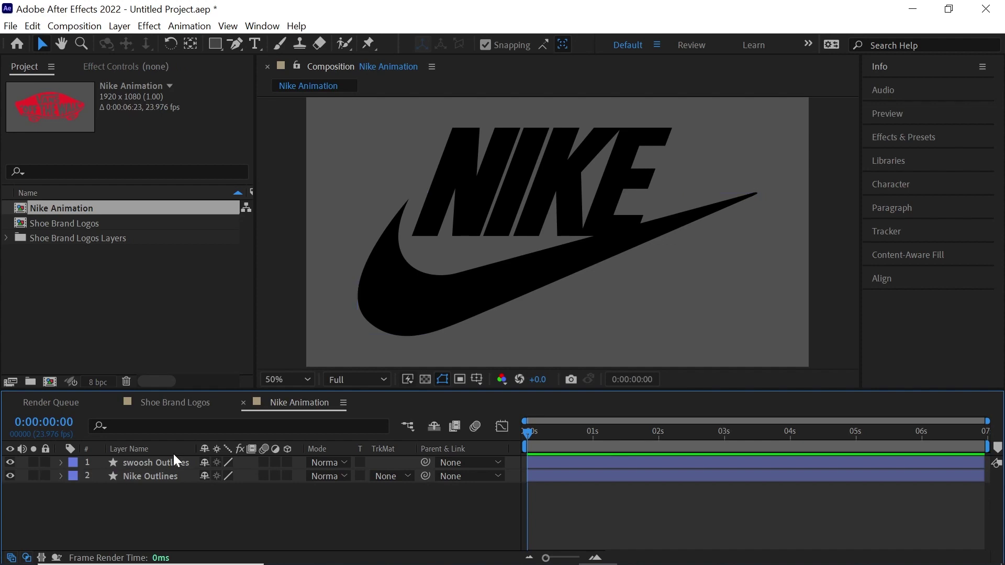
Step: Rename Nike Outlines to 'Nike' and swoosh Outlines to 'Swoosh'
click(171, 474)
key(Return)
text(Nike)
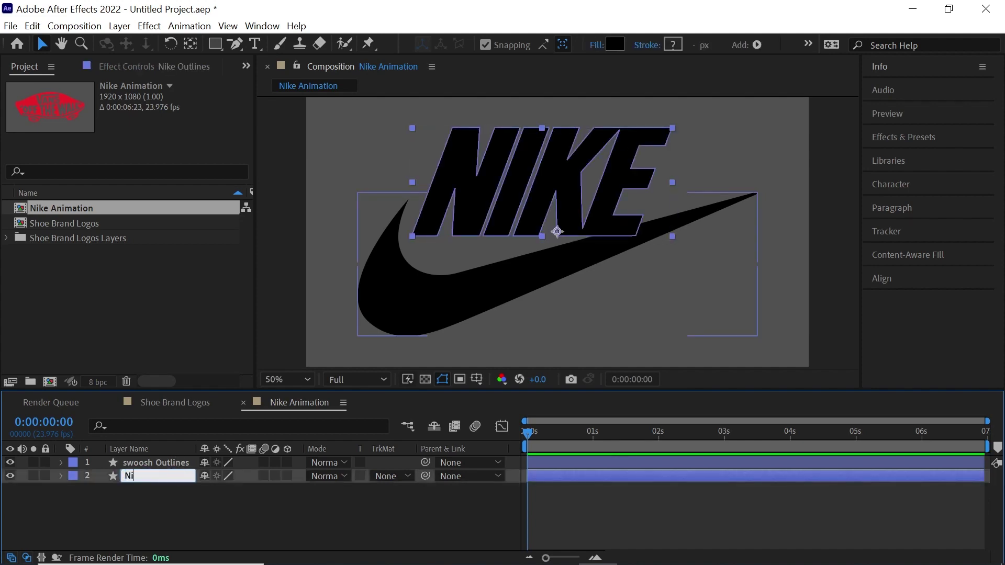
key(Return)
click(173, 462)
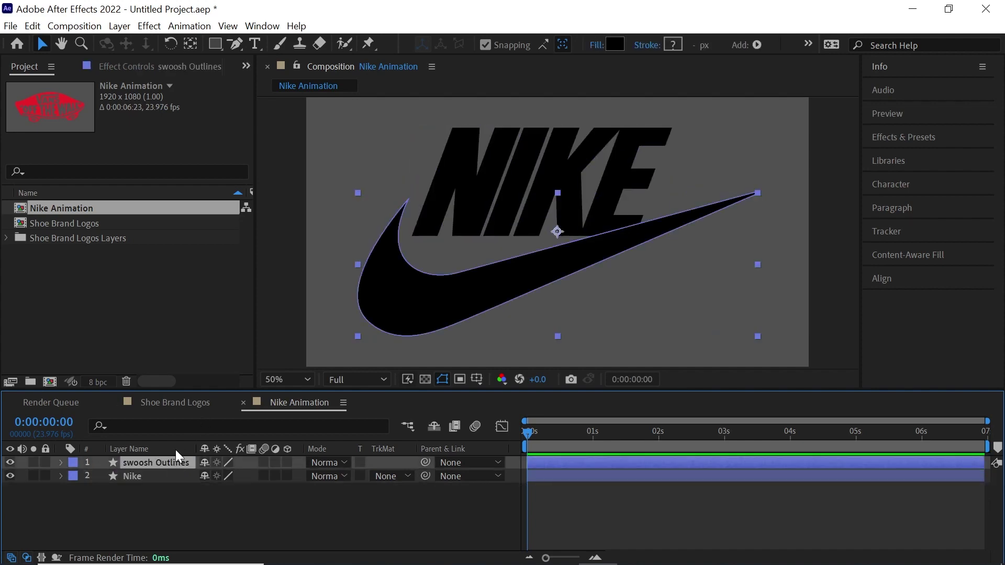
key(Return)
text(Swoosh)
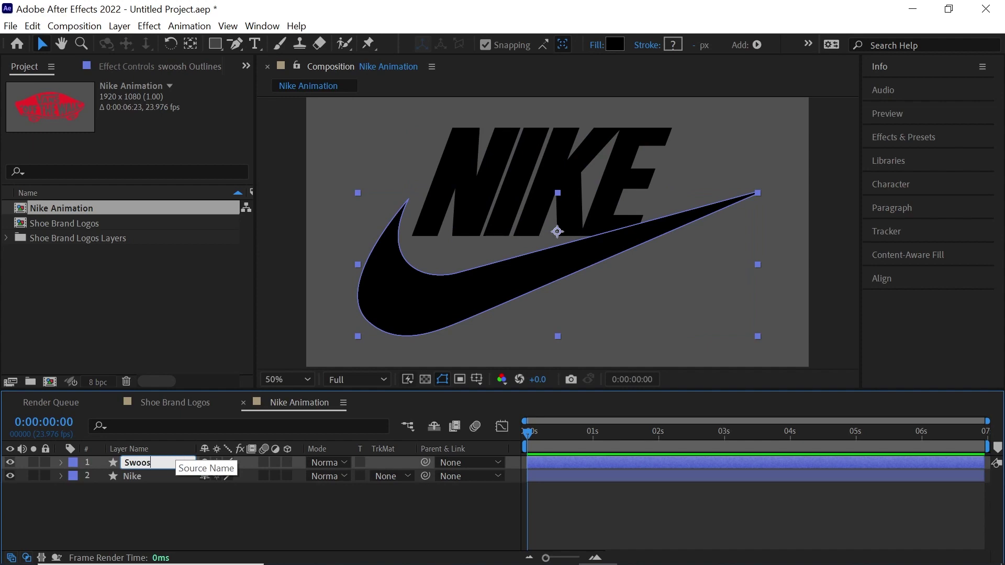
key(Return)
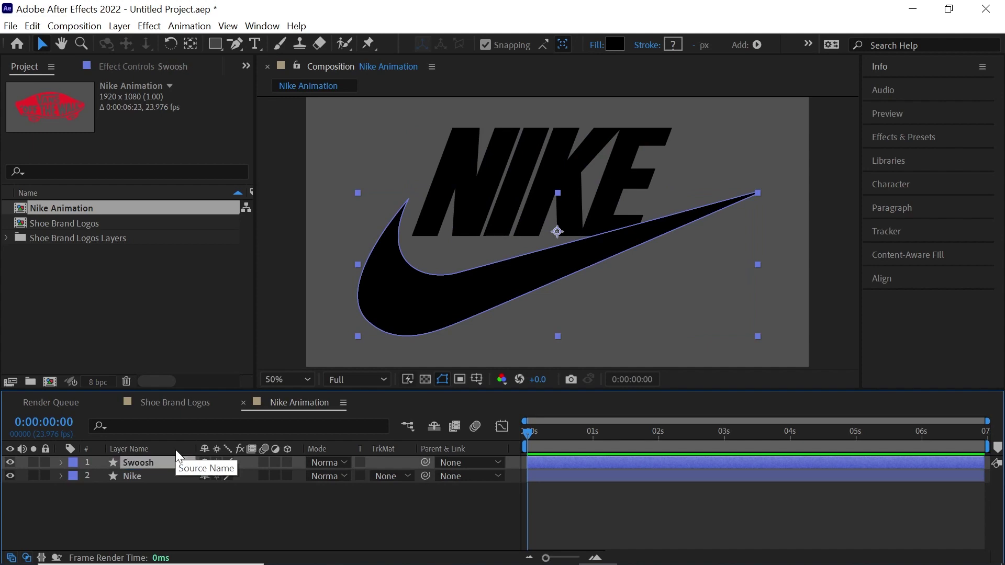
click(145, 473)
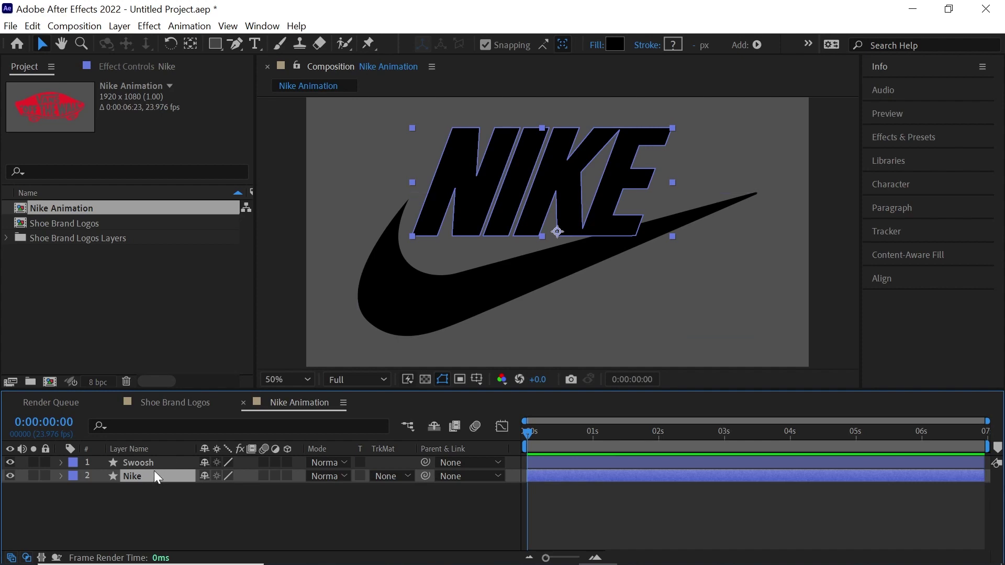
Step: Make three copies of the Nike layer and solo the original Nike layer
key(ctrl+d)
key(ctrl+d)
key(ctrl+d)
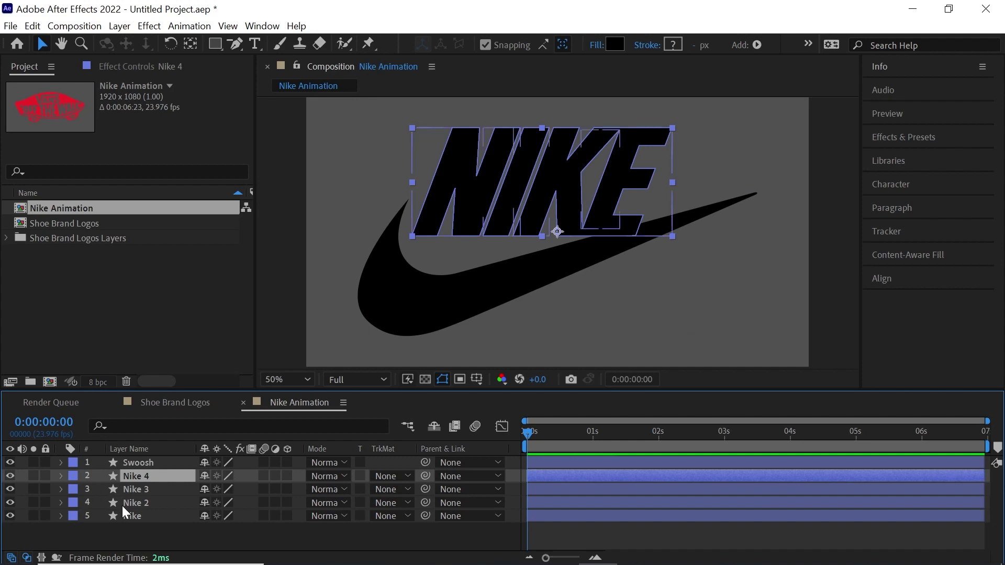
click(51, 517)
click(32, 515)
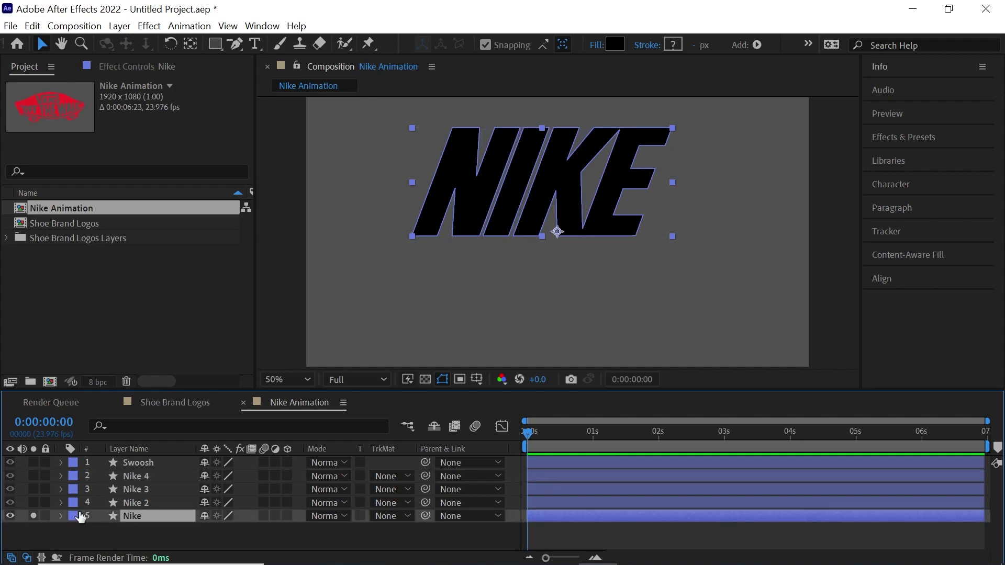
click(61, 516)
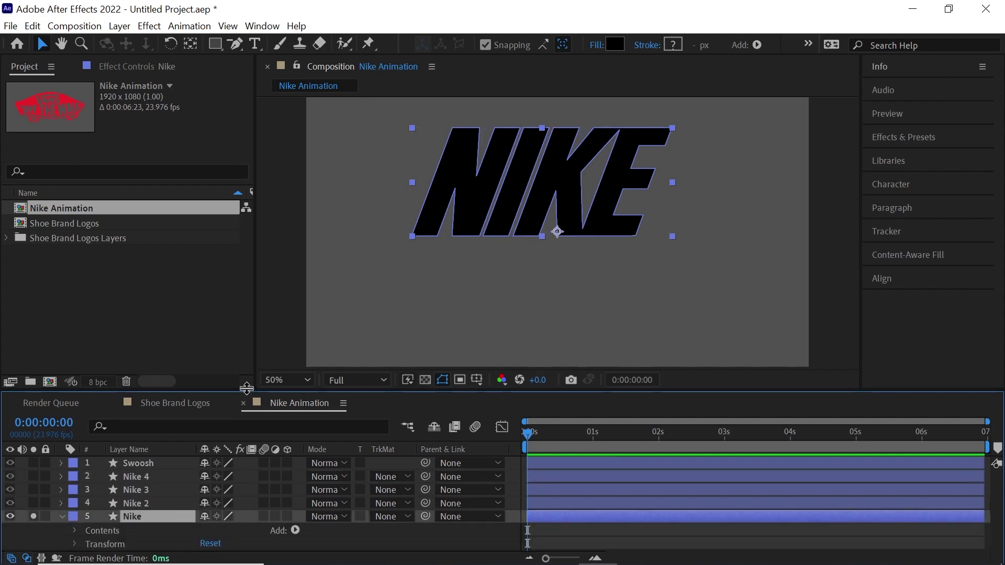
drag(254, 383, 254, 309)
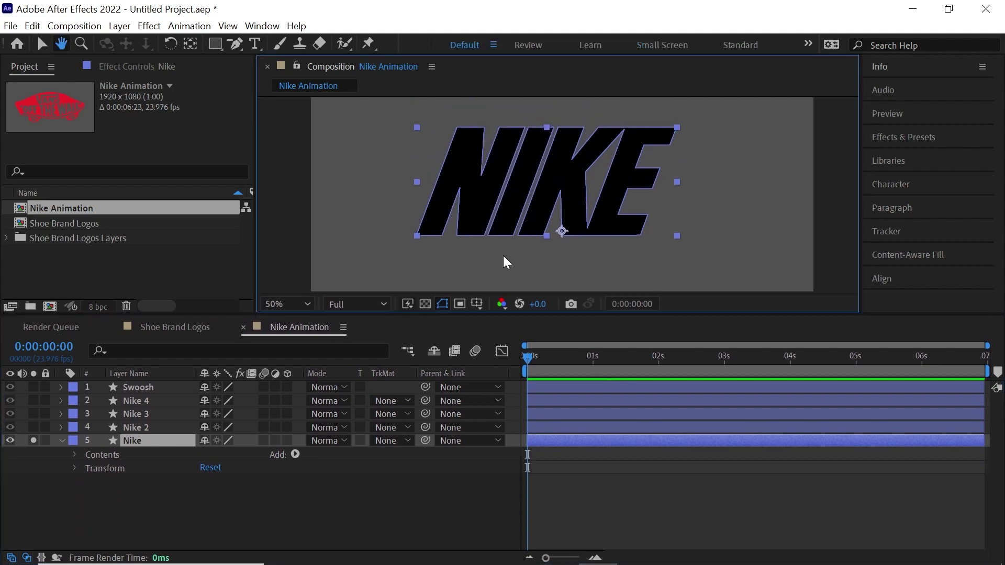
Step: Delete Group 2, the KE letters, from the original Nike layer
click(76, 455)
click(120, 468)
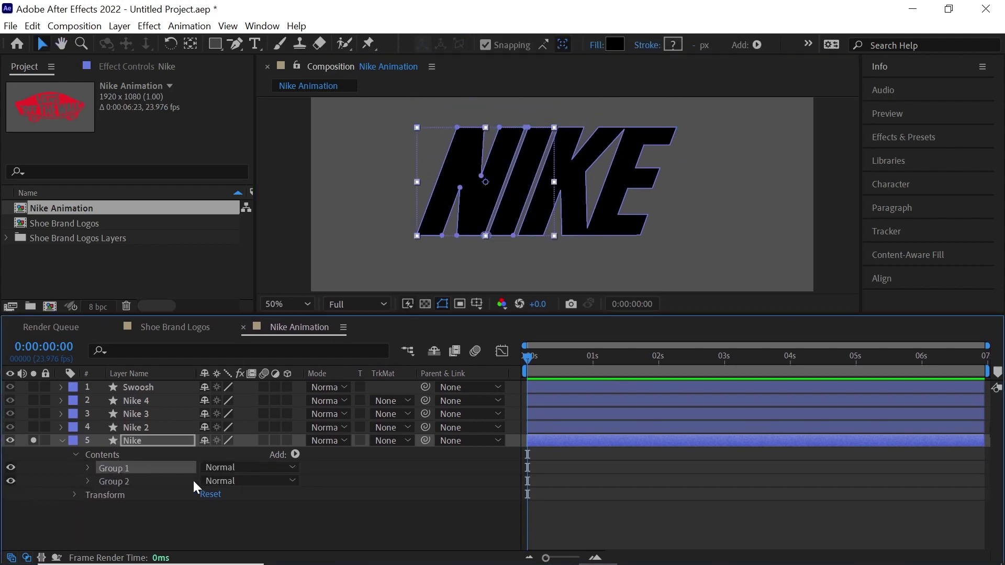
click(125, 481)
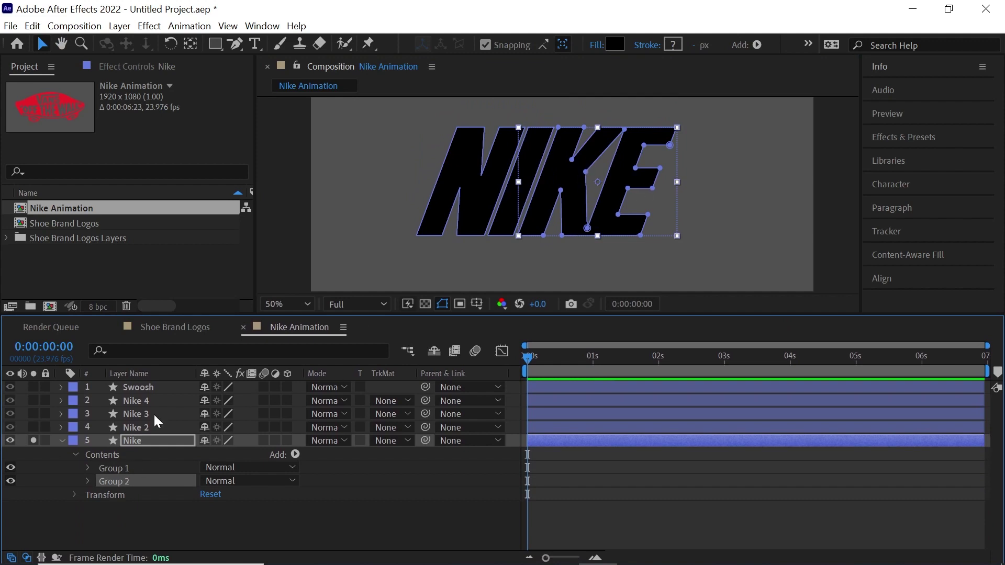
key(Delete)
Step: Delete Path 1 (the I) and Merge Paths 1 from Group 1, and rename the layer 'N'
click(124, 468)
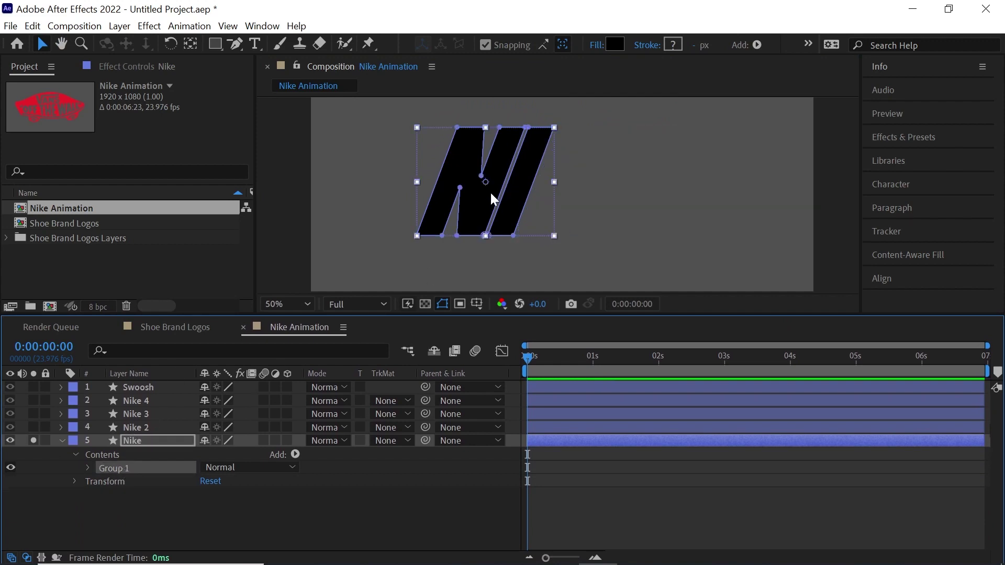
click(88, 468)
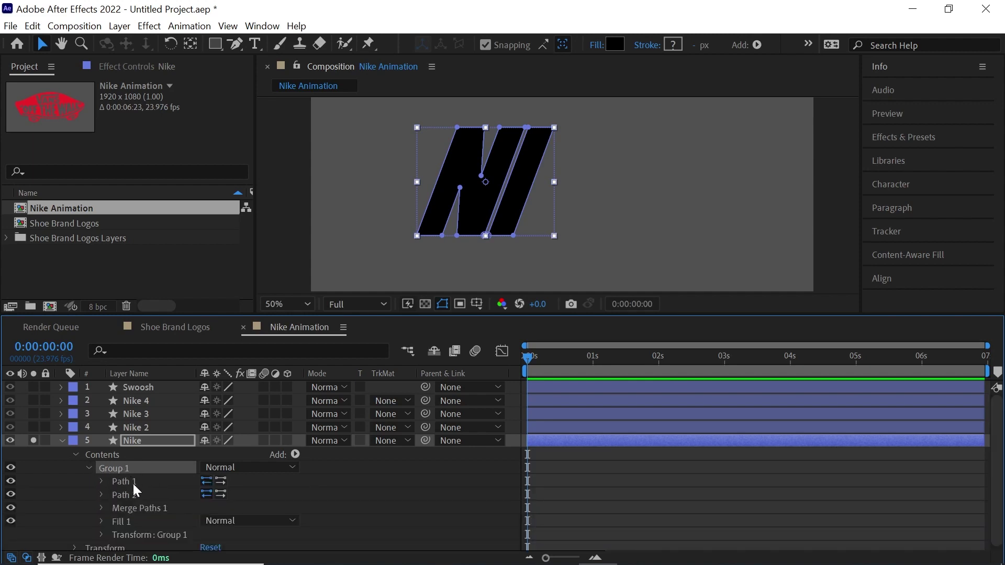
click(134, 481)
click(137, 494)
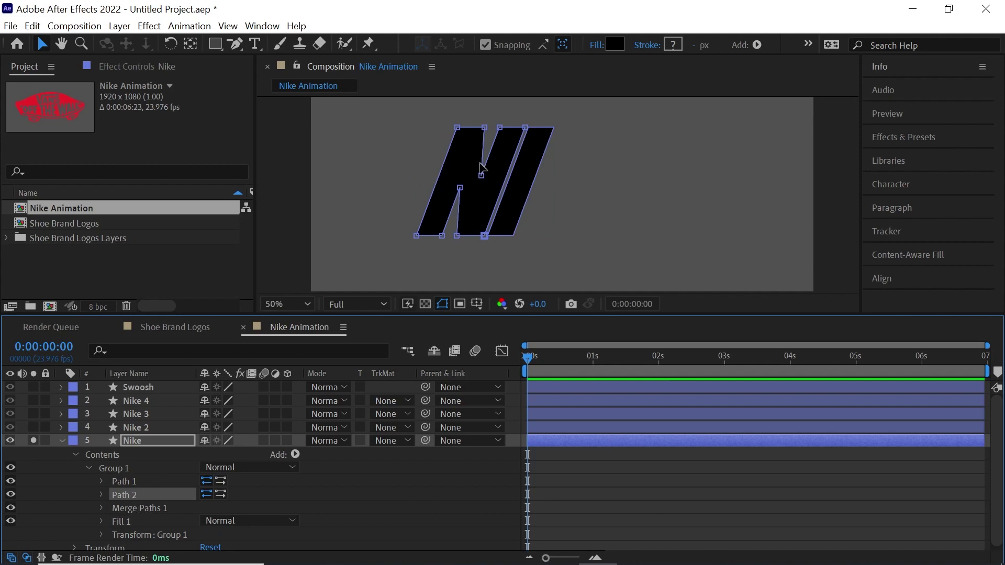
click(133, 483)
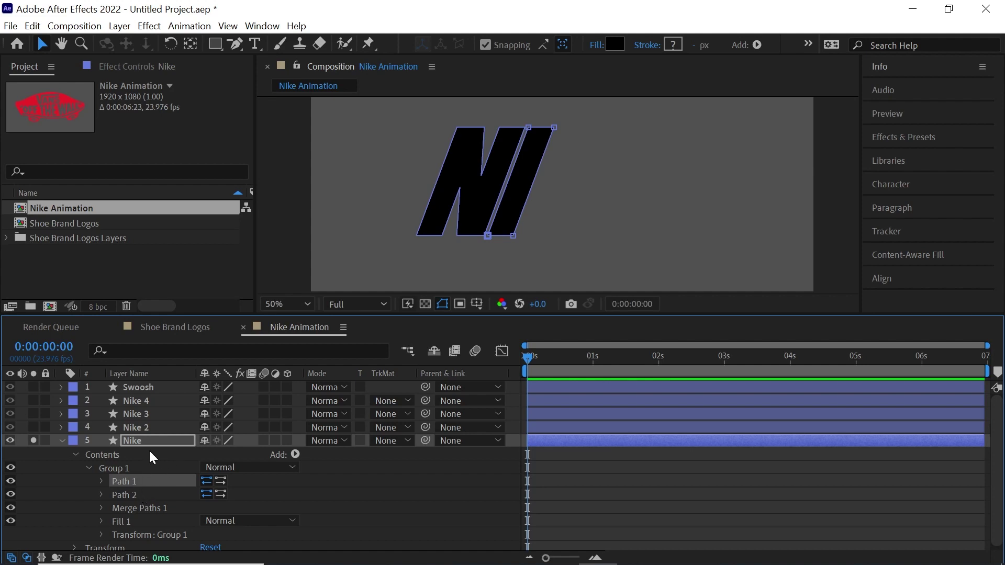
key(Delete)
click(146, 495)
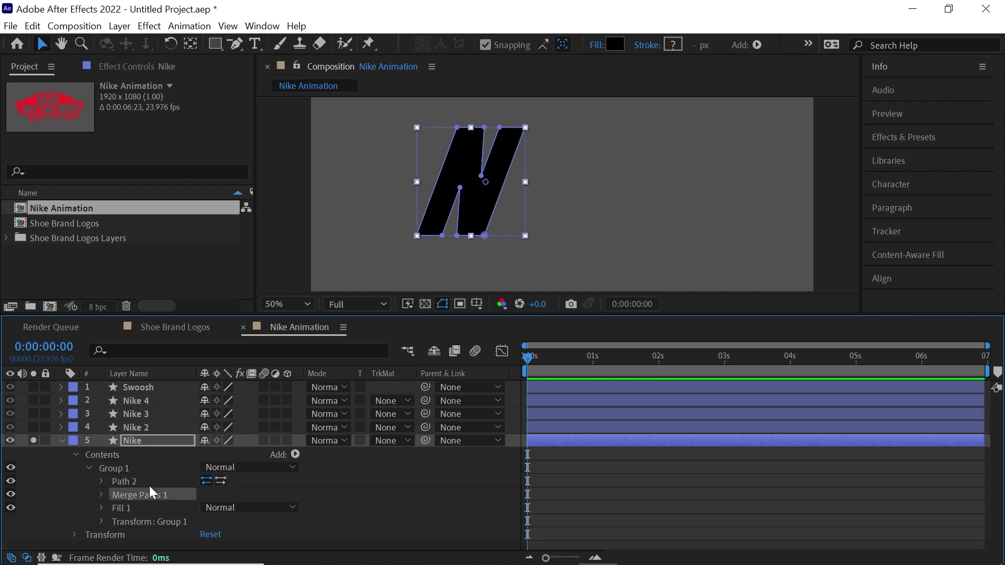
key(Delete)
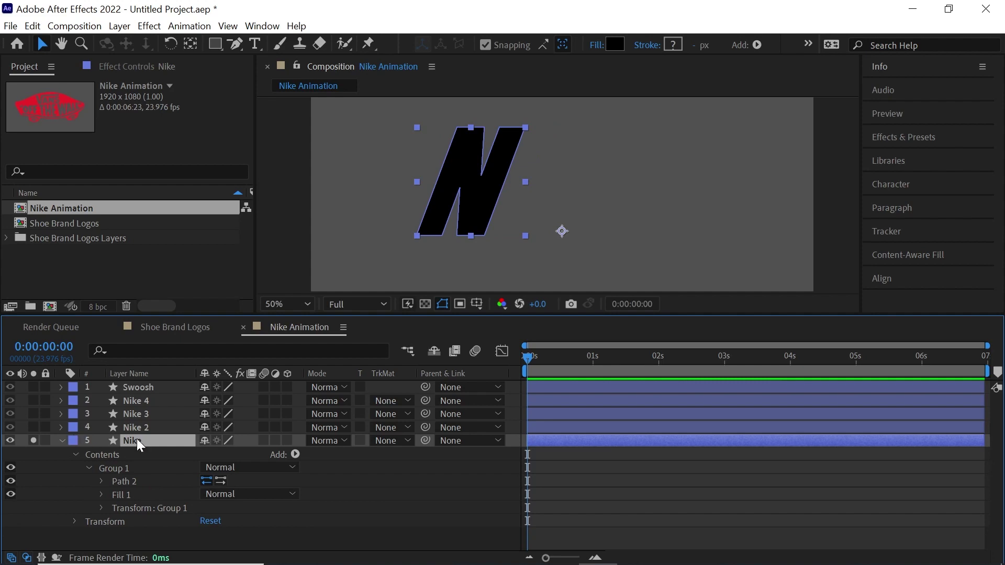
key(Return)
text(N)
key(Return)
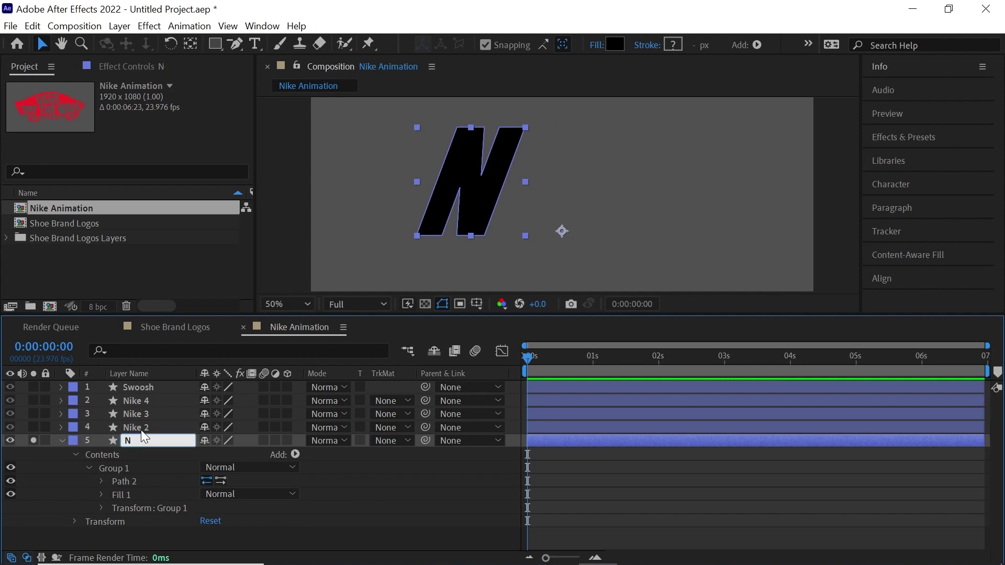
Step: Solo the Nike 2 layer and rename it 'I'
alt+click(33, 427)
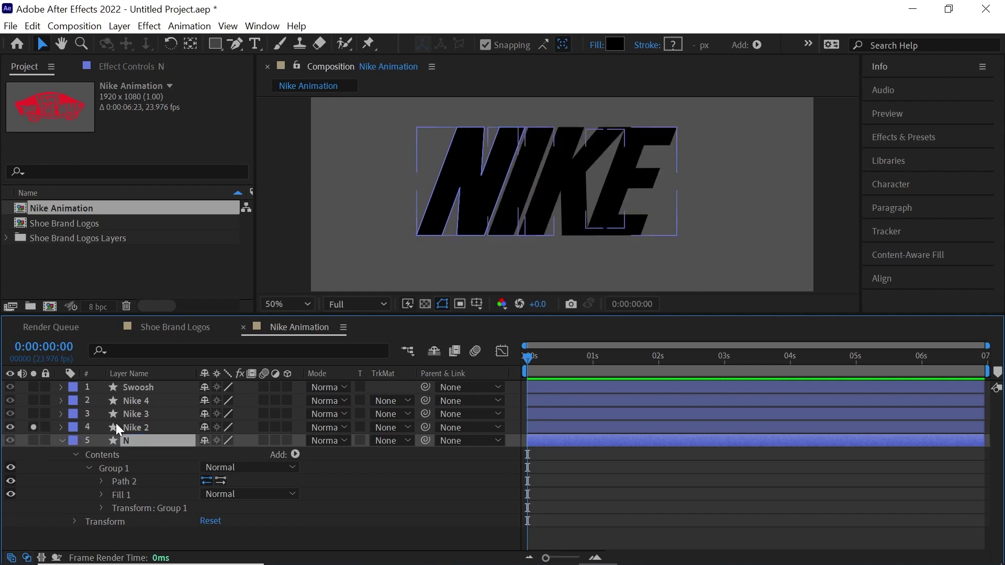
click(126, 426)
key(Return)
text(I)
key(Return)
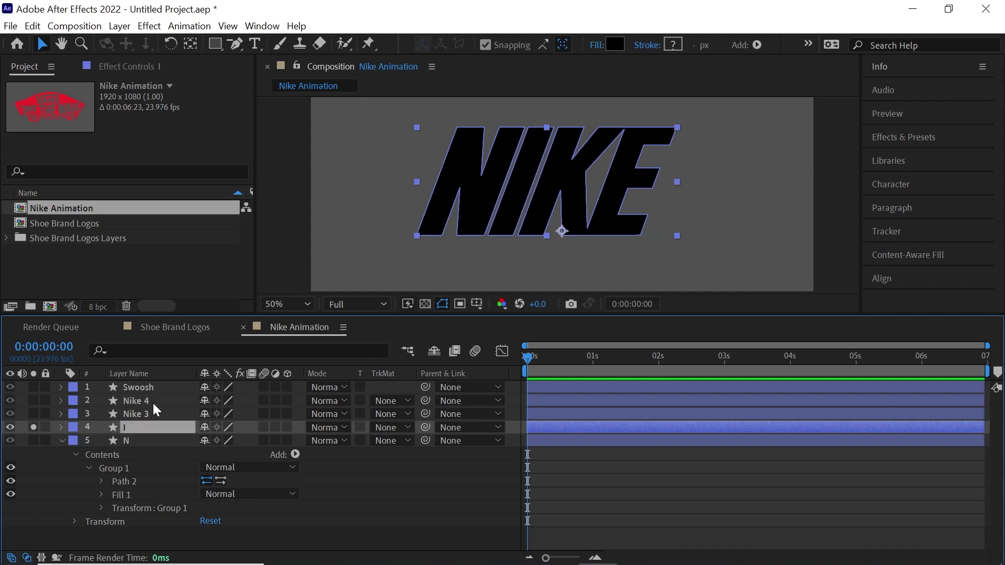
Step: Cut the I layer to just the letter I by deleting Group 2, the N path and Merge Paths 1
click(62, 427)
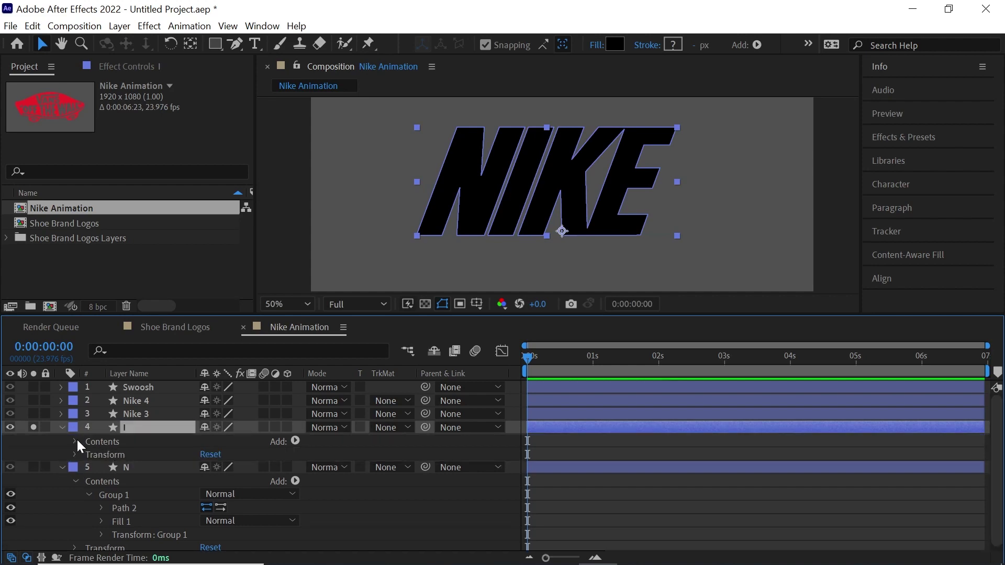
click(76, 440)
click(121, 466)
key(Delete)
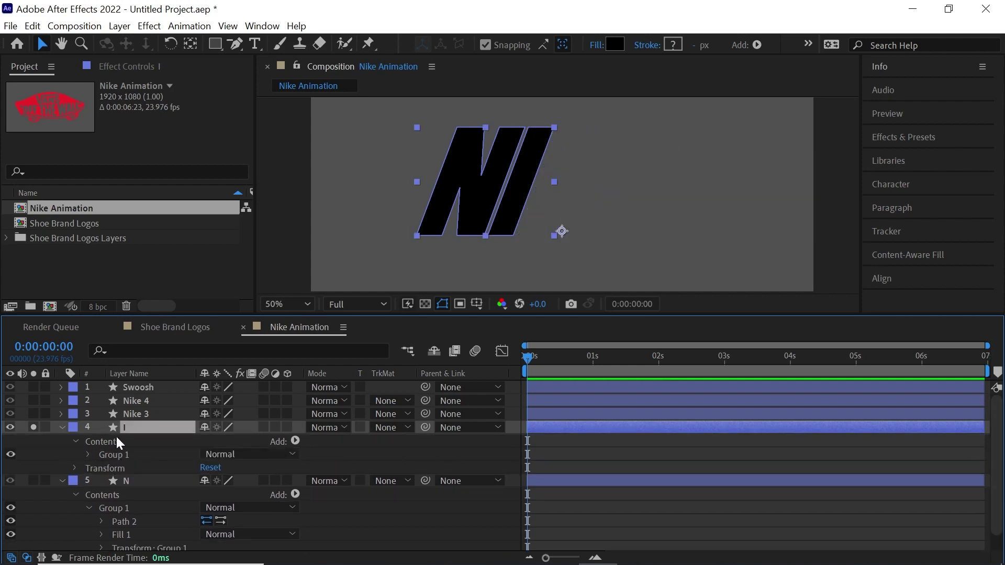
click(88, 454)
click(128, 466)
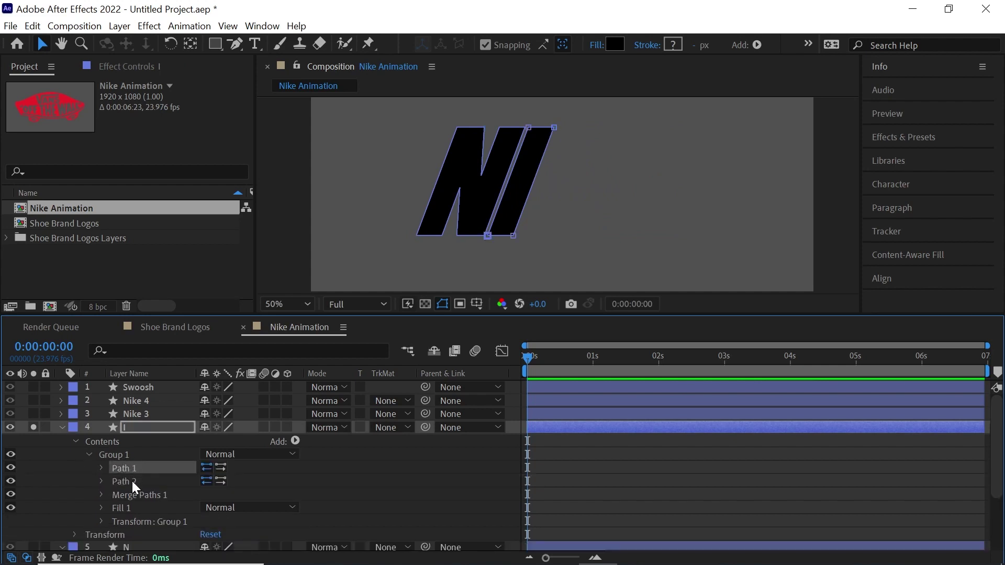
click(133, 481)
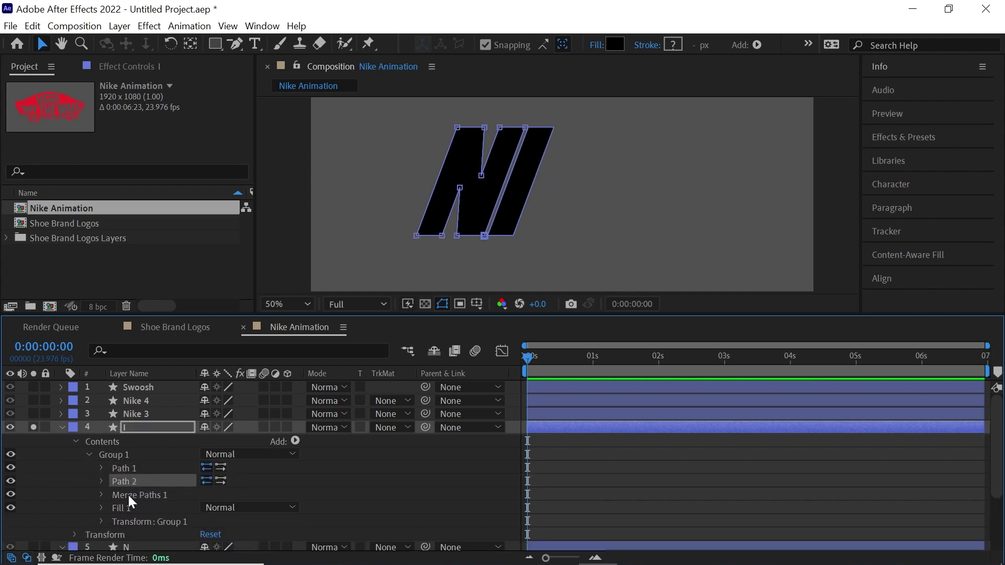
shift+click(152, 494)
key(Delete)
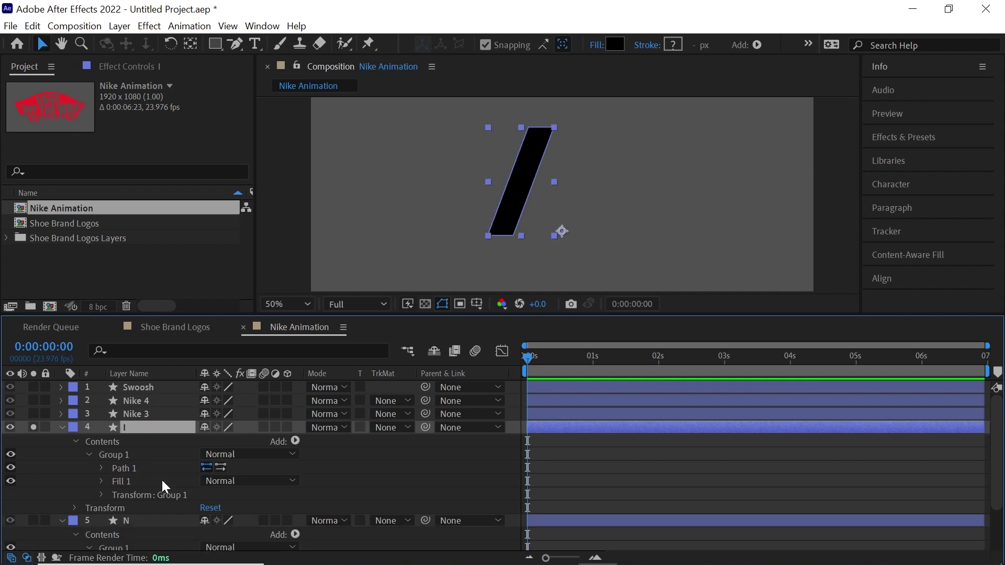
click(62, 427)
click(34, 427)
Step: Rename Nike 3 to 'K' and Nike 4 to 'E', then solo the K layer
click(143, 414)
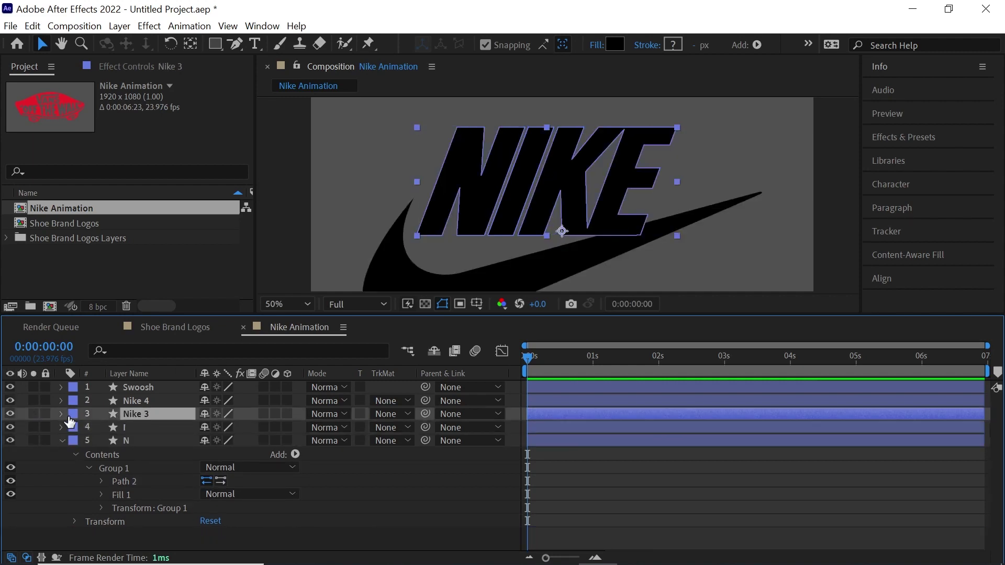
key(Return)
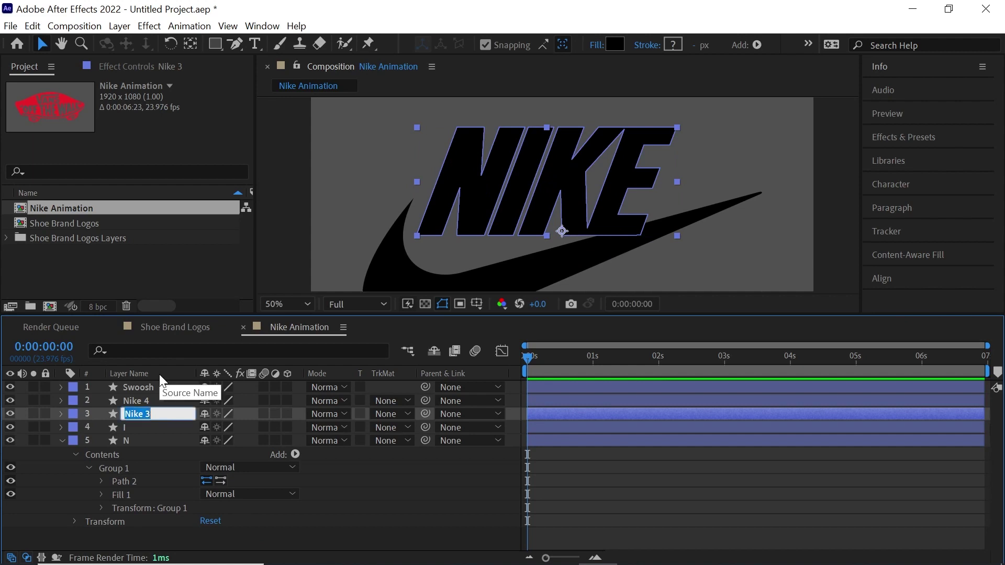
text(K)
key(Return)
click(140, 401)
key(Return)
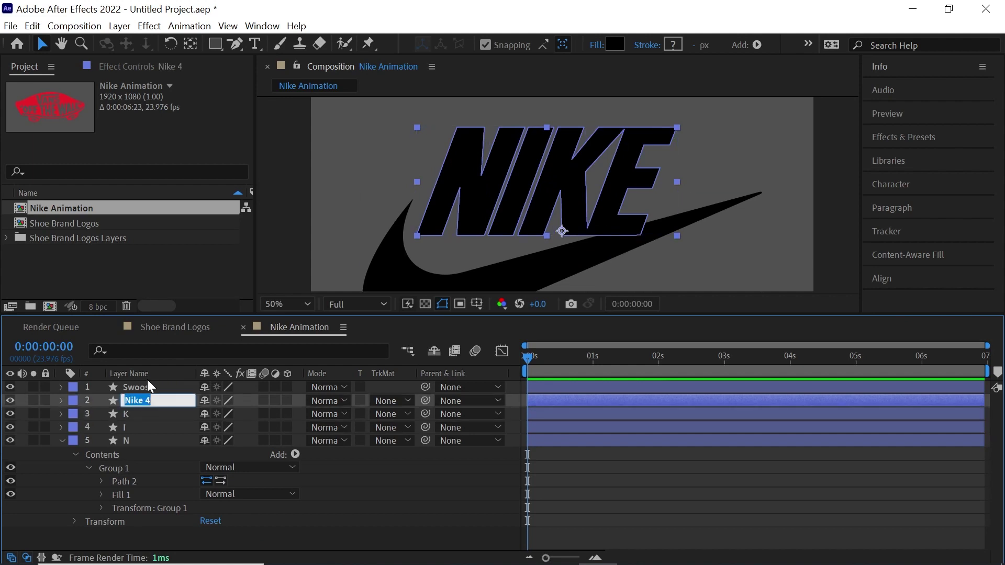
text(E)
key(Return)
click(121, 414)
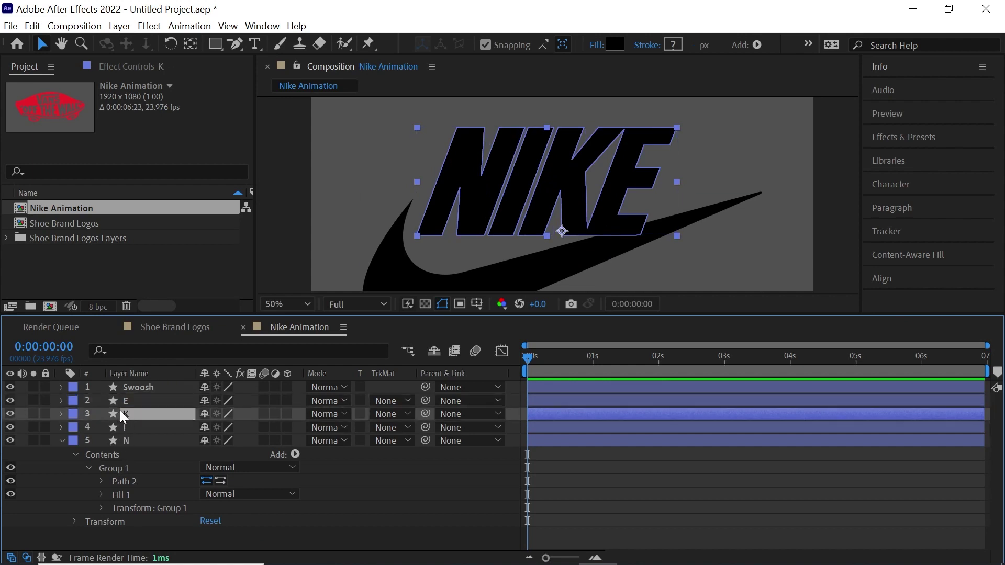
click(33, 413)
Step: Delete Group 1 from the K layer, leaving only the KE group
click(62, 414)
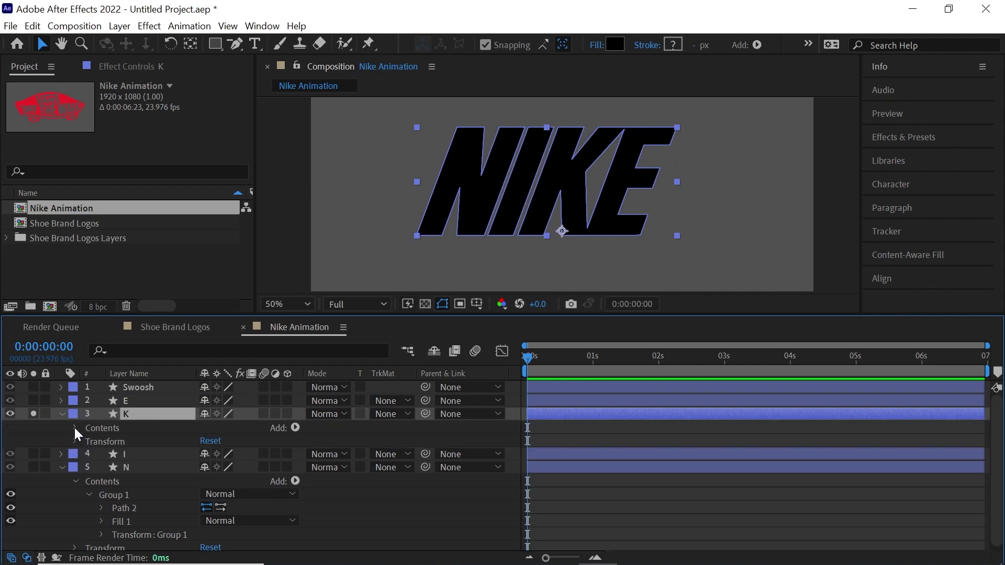
click(75, 428)
click(117, 442)
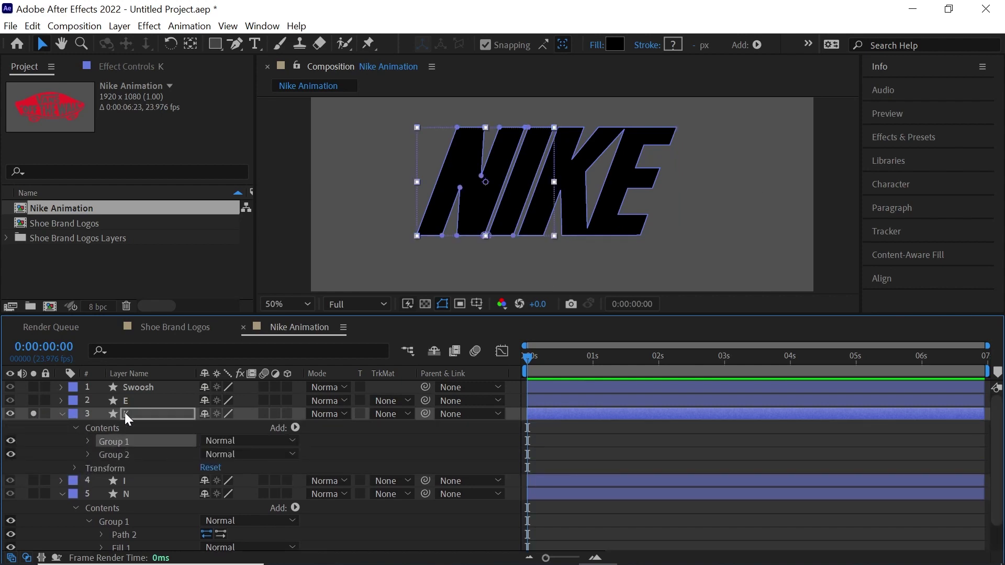
key(Delete)
Step: Inspect Group 2's paths and Merge Paths, undoing a trial deletion of Path 1
click(131, 440)
click(89, 441)
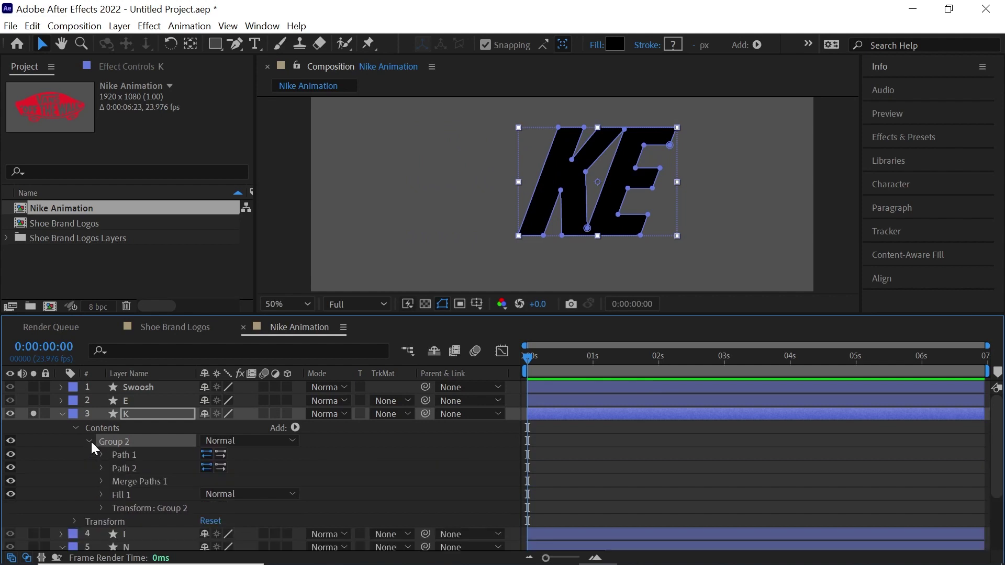
click(129, 455)
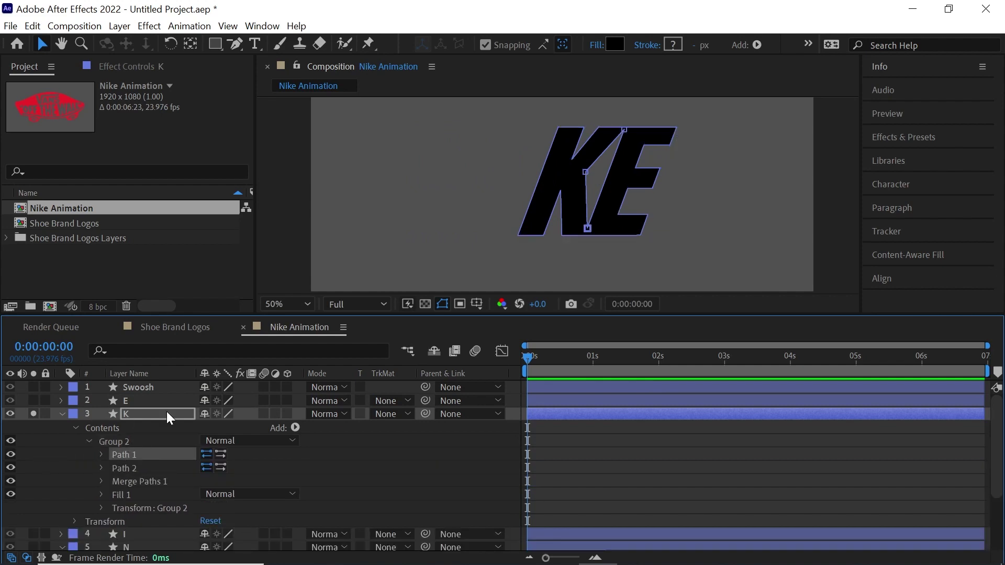
click(625, 128)
key(Delete)
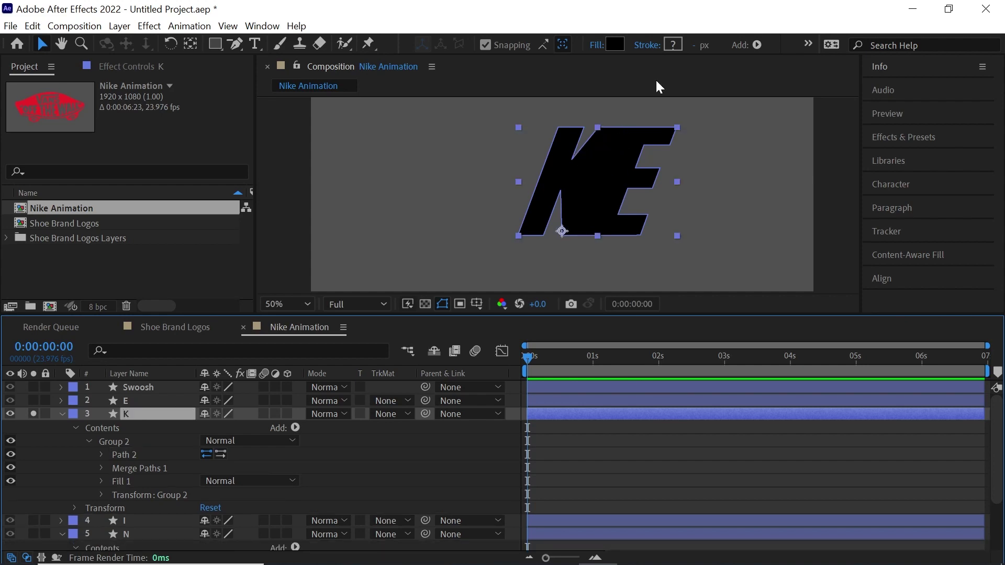
key(ctrl+z)
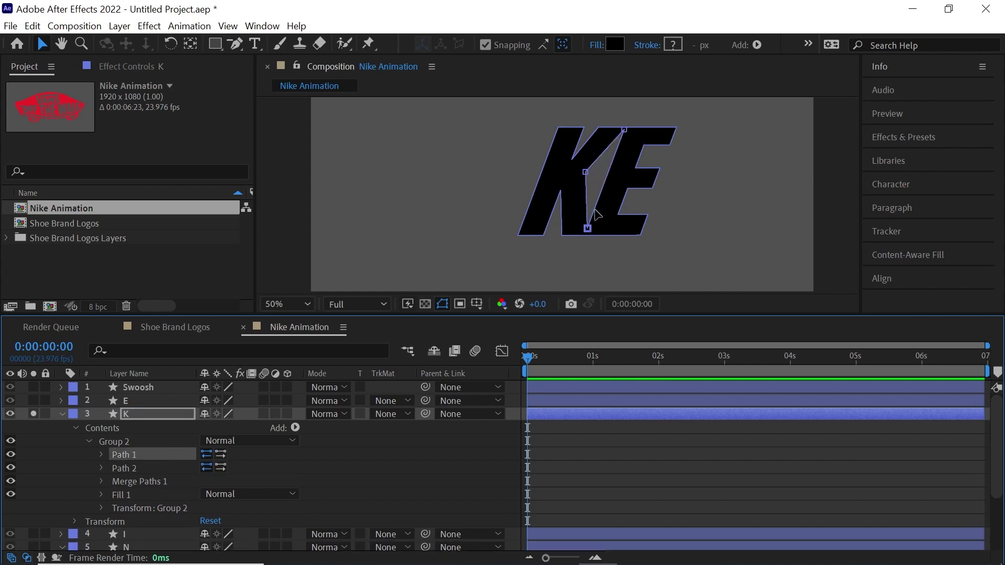
click(110, 482)
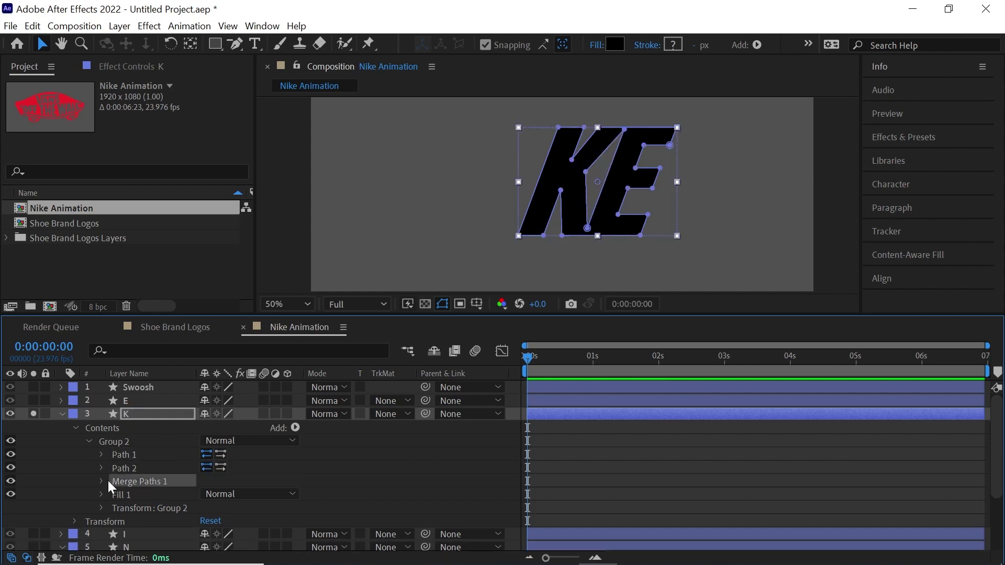
click(102, 482)
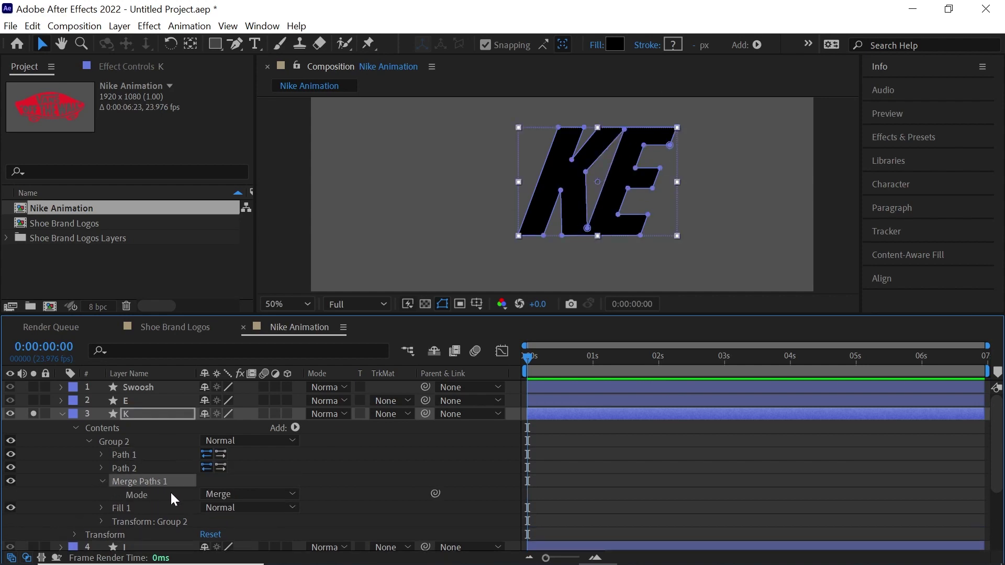
click(103, 482)
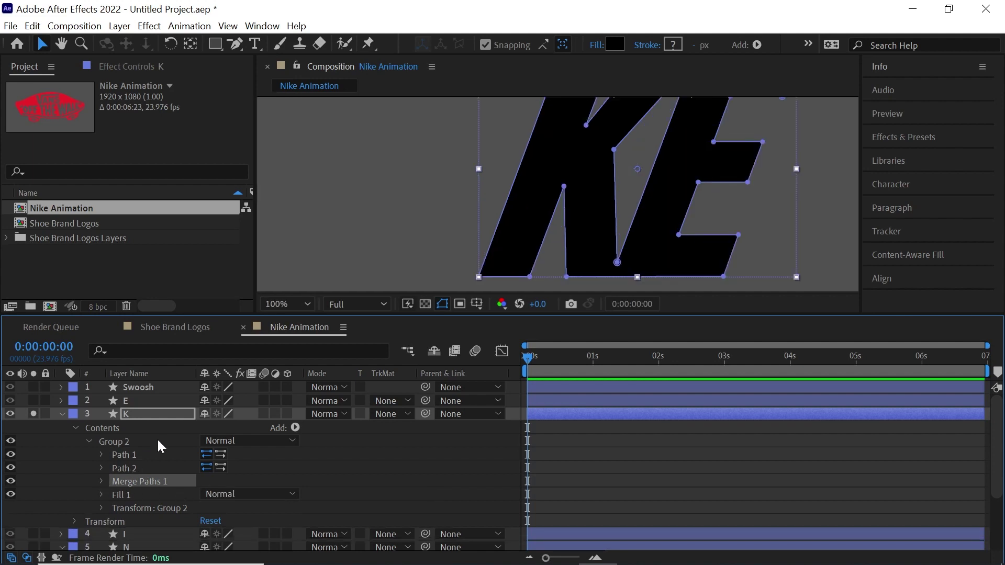
Step: Show rulers and place two vertical guides and one horizontal guide on the K's inner corners
drag(552, 315, 570, 349)
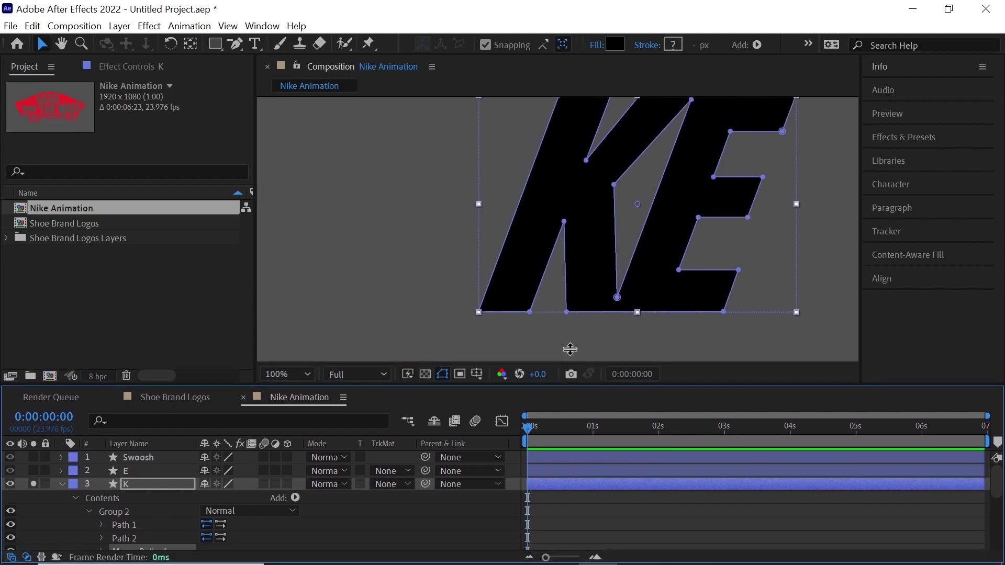
key(h)
drag(634, 267, 562, 302)
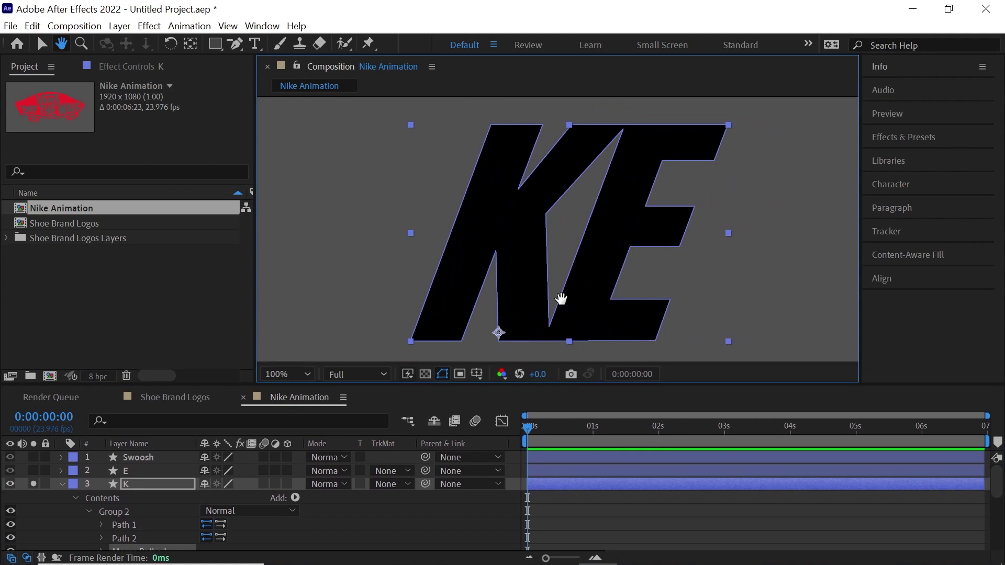
key(v)
key(ctrl+r)
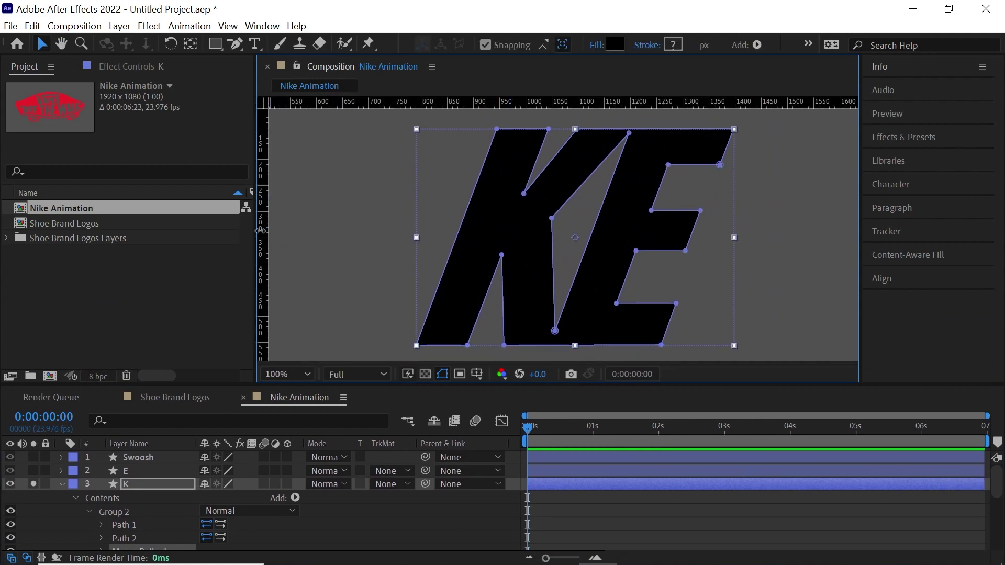
drag(260, 231, 554, 236)
drag(265, 217, 629, 158)
drag(645, 105, 645, 210)
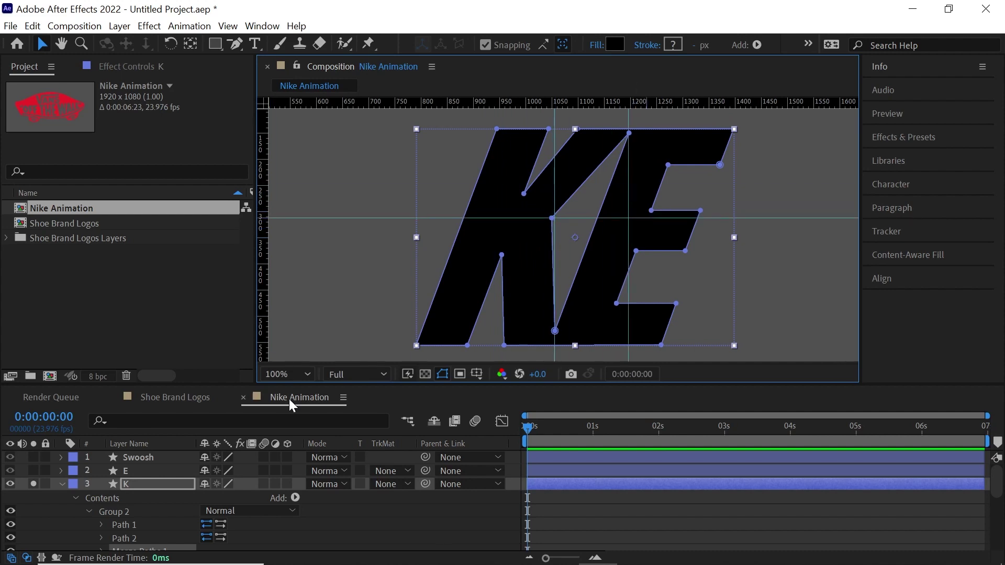
drag(289, 386, 282, 371)
click(128, 508)
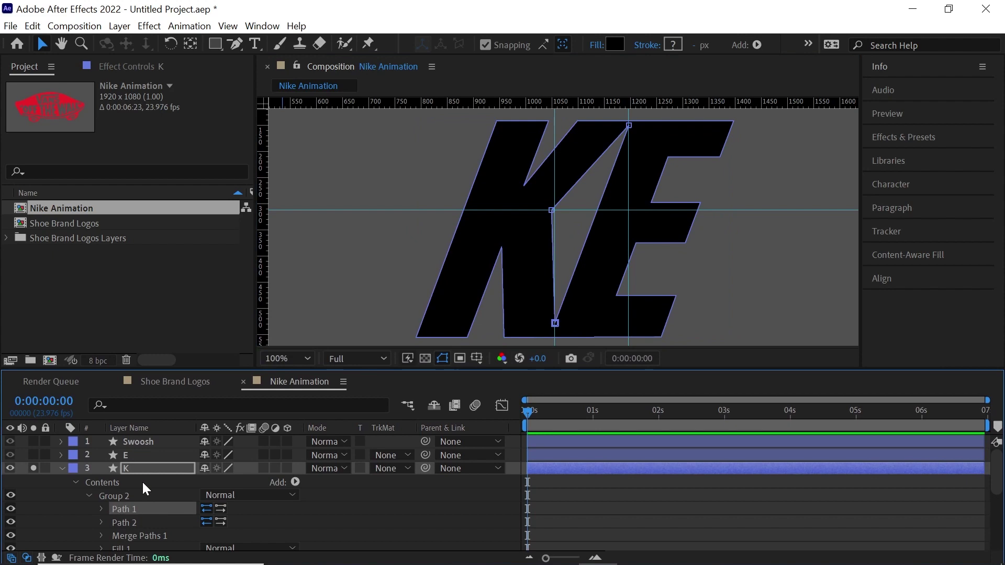
Step: Delete Path 1 and Merge Paths 1 from the K layer's Group 2
key(Delete)
click(158, 523)
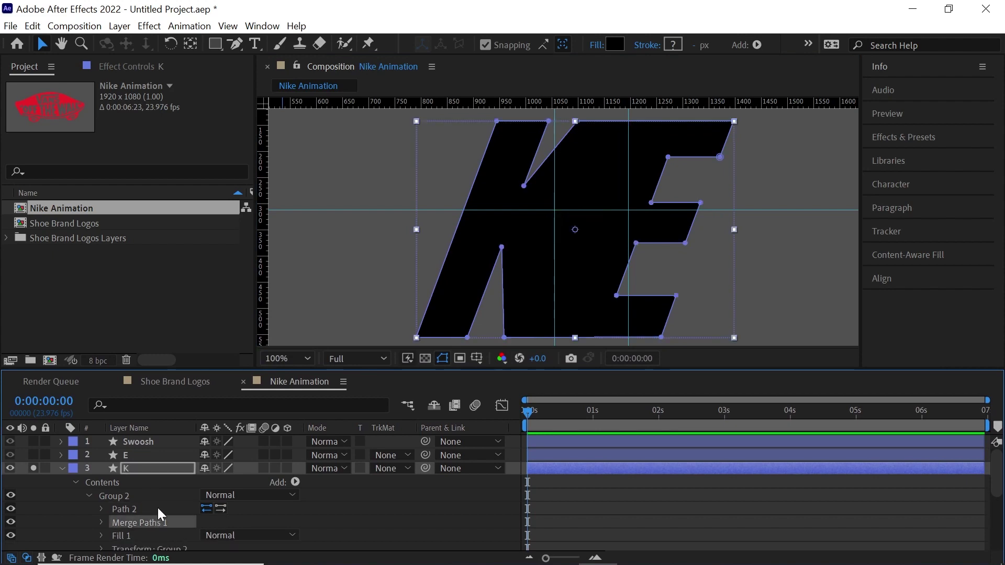
key(Delete)
Step: Remove the E's seven corner points from Path 2 with the Delete Vertex Tool
click(135, 507)
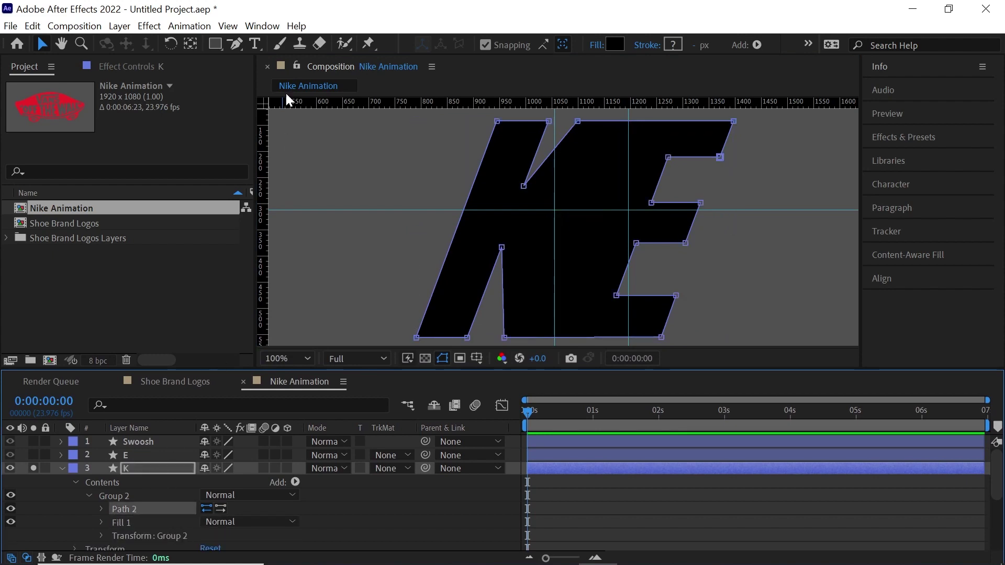
drag(238, 43, 316, 78)
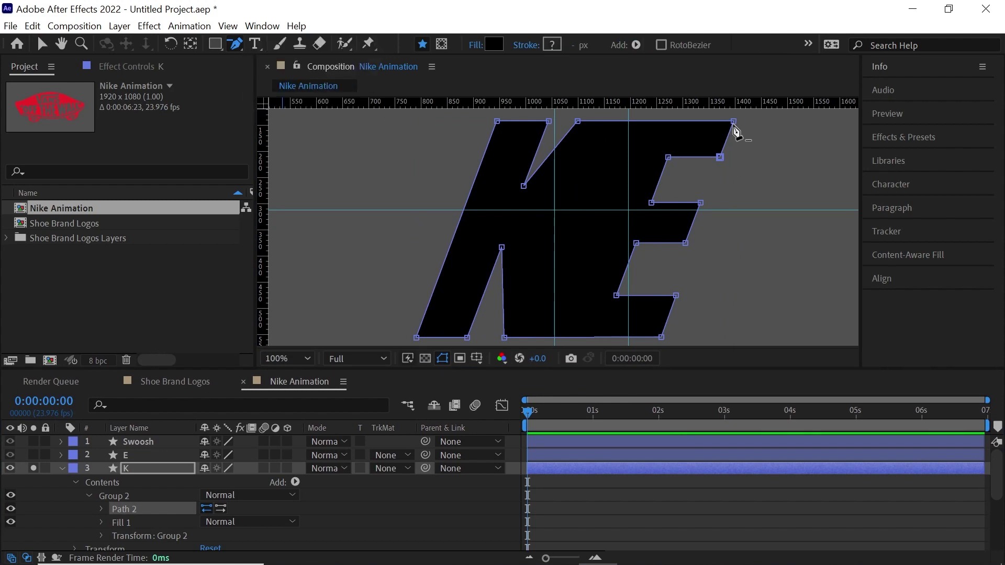
click(721, 157)
click(668, 157)
click(651, 203)
click(700, 202)
click(685, 242)
click(636, 243)
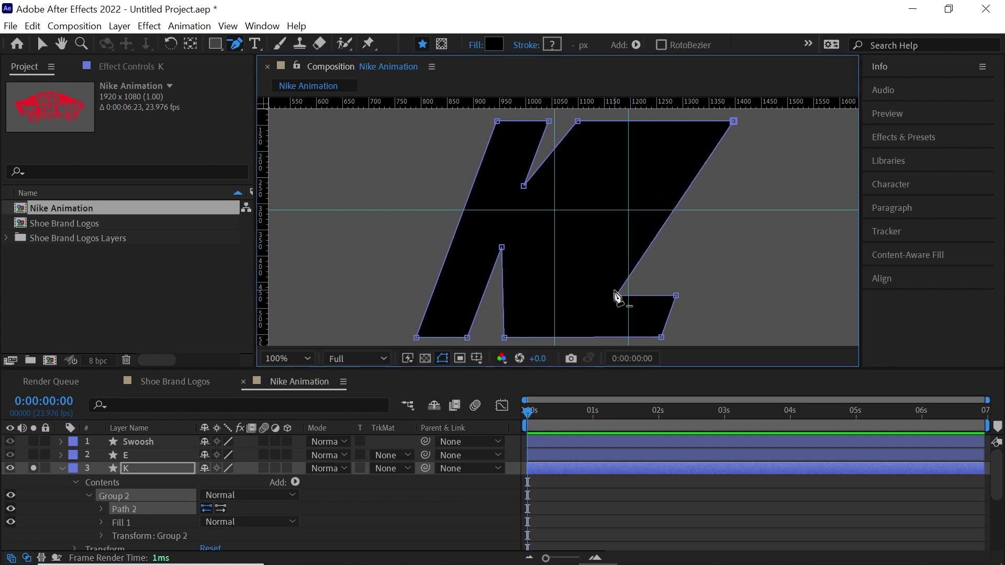
click(616, 296)
Step: Drag the remaining points onto the guides to finish the K's leg, inner corner and arm
click(42, 44)
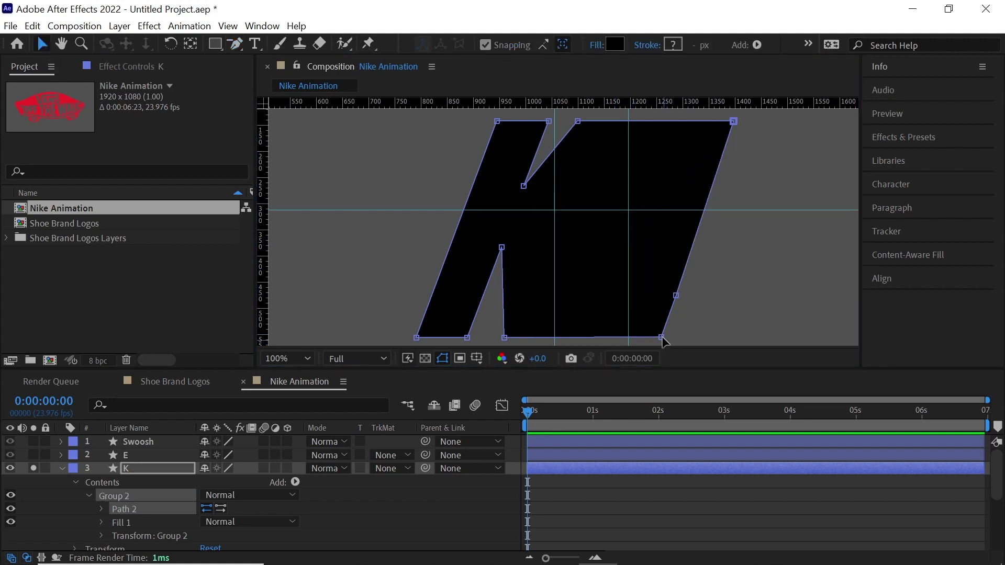
drag(663, 341, 556, 339)
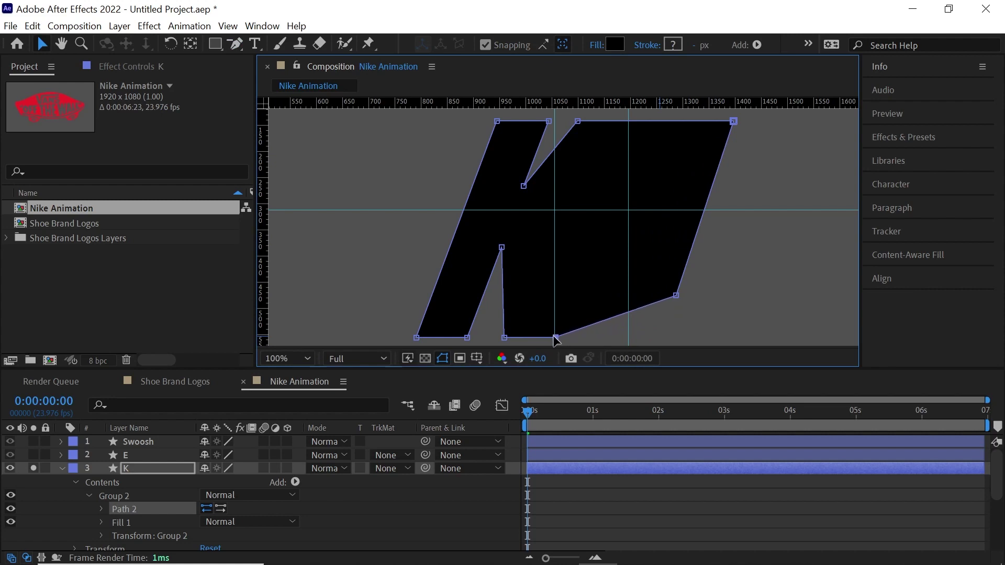
drag(676, 295, 555, 213)
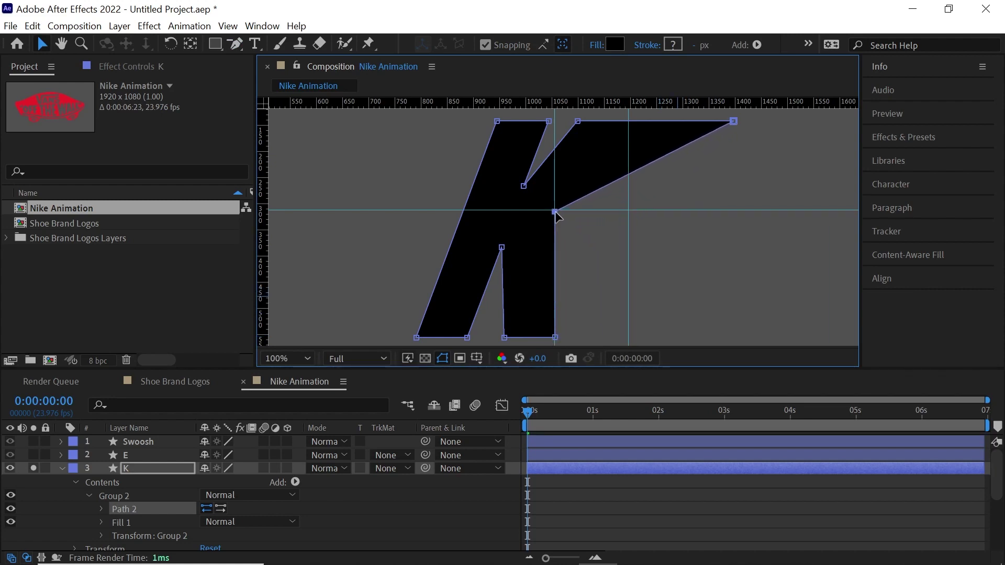
drag(734, 122, 630, 123)
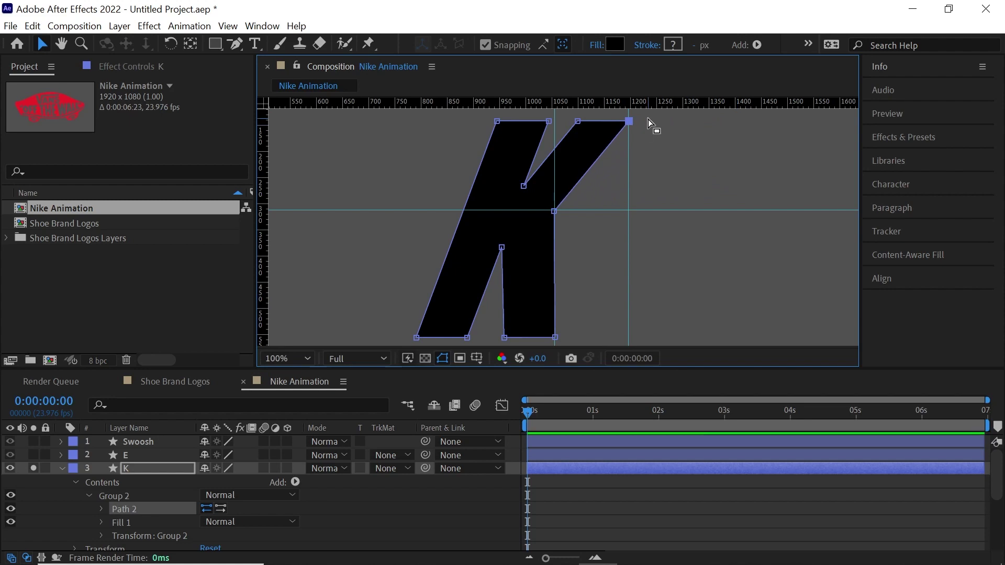
click(133, 464)
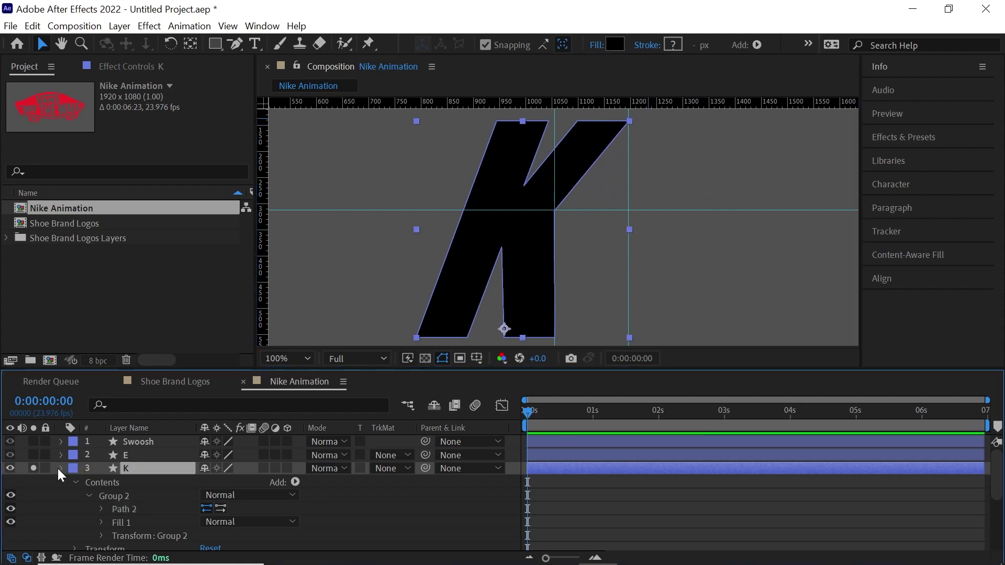
click(59, 468)
Step: Solo the E layer and delete its first group, Group 2's first path and the Merge Paths operation
click(33, 468)
click(123, 454)
click(34, 455)
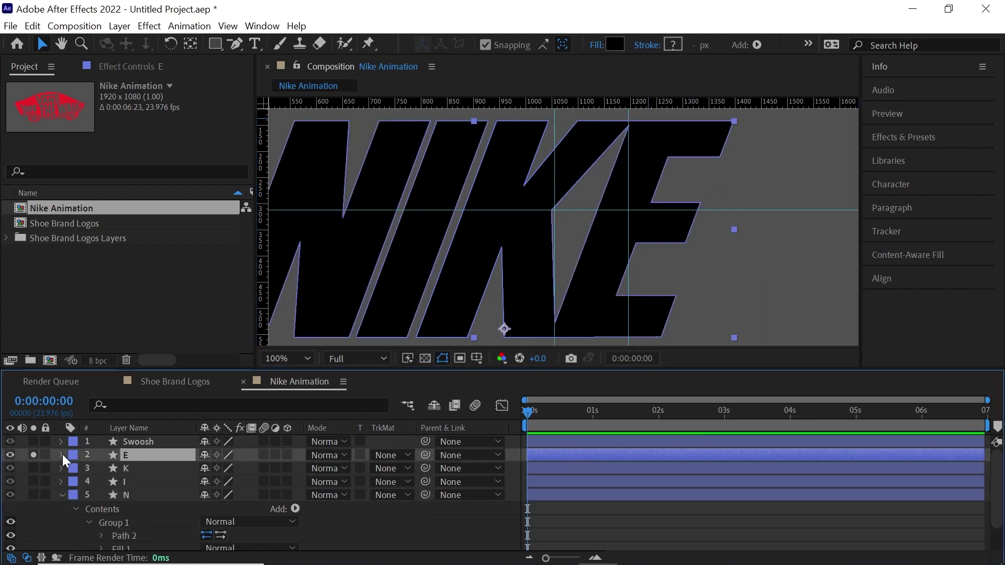
click(62, 455)
click(77, 469)
click(119, 484)
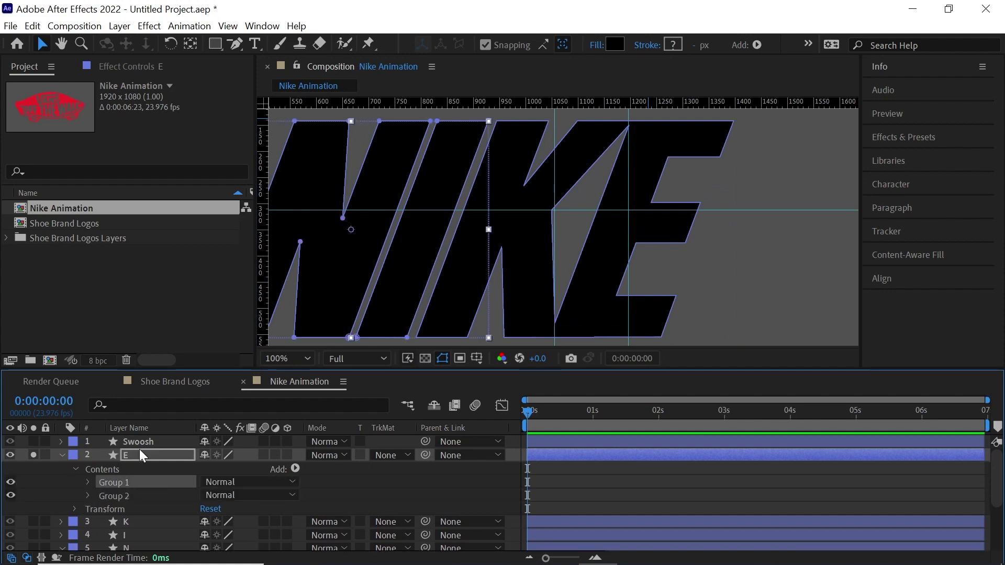
key(Delete)
click(94, 481)
click(128, 491)
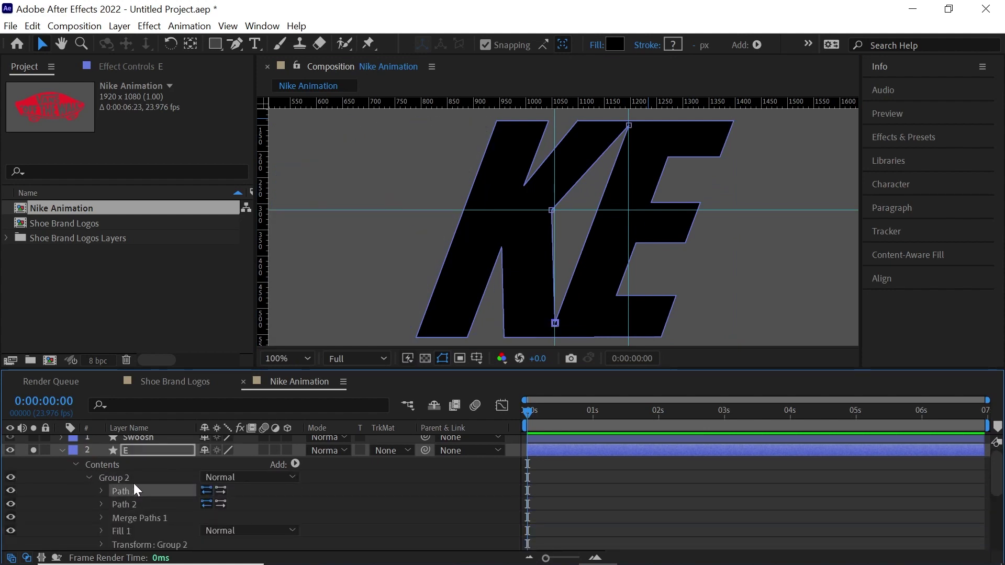
key(Delete)
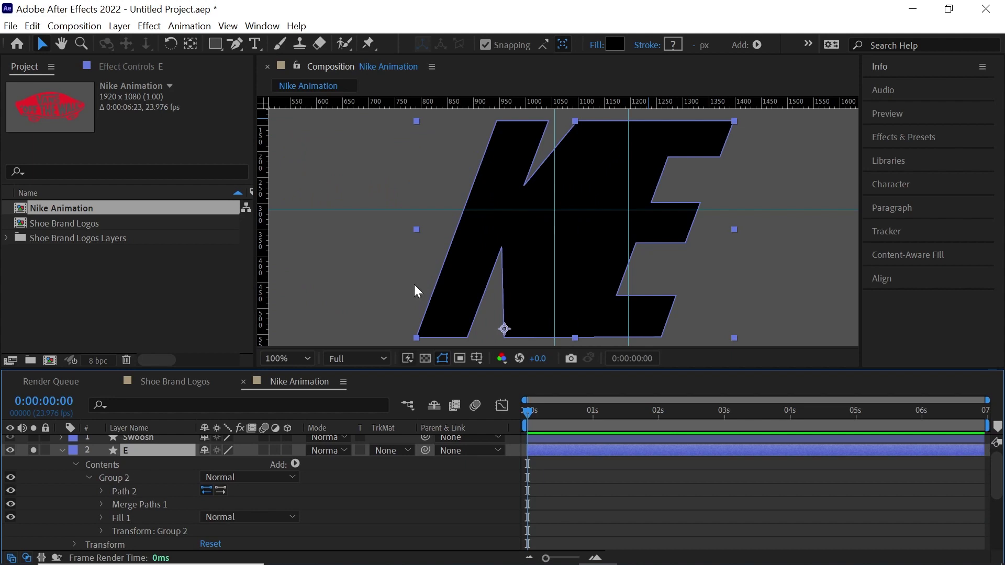
click(134, 503)
key(Delete)
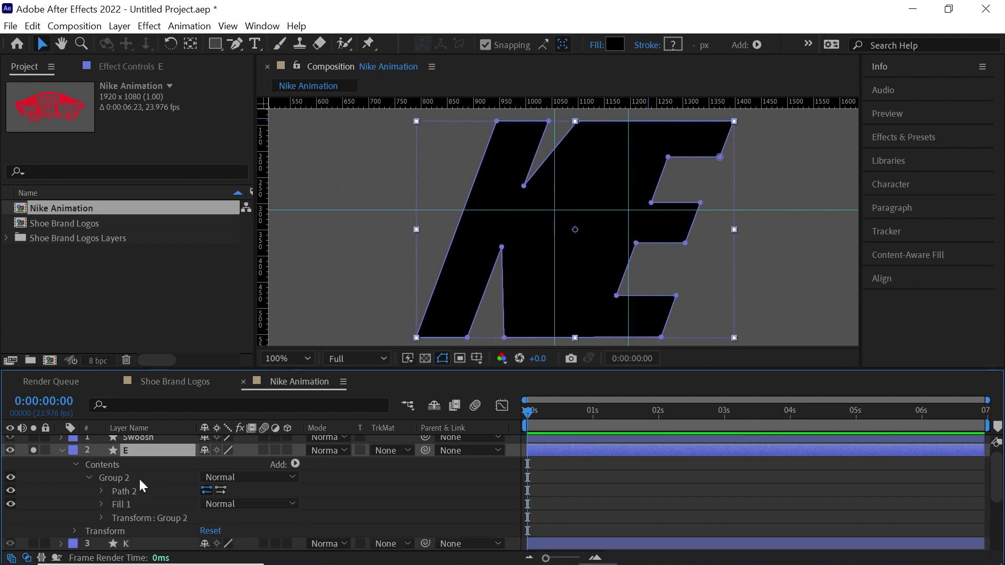
Step: Remove the eight leftover K vertices from the E layer's Path 2
click(109, 488)
click(101, 491)
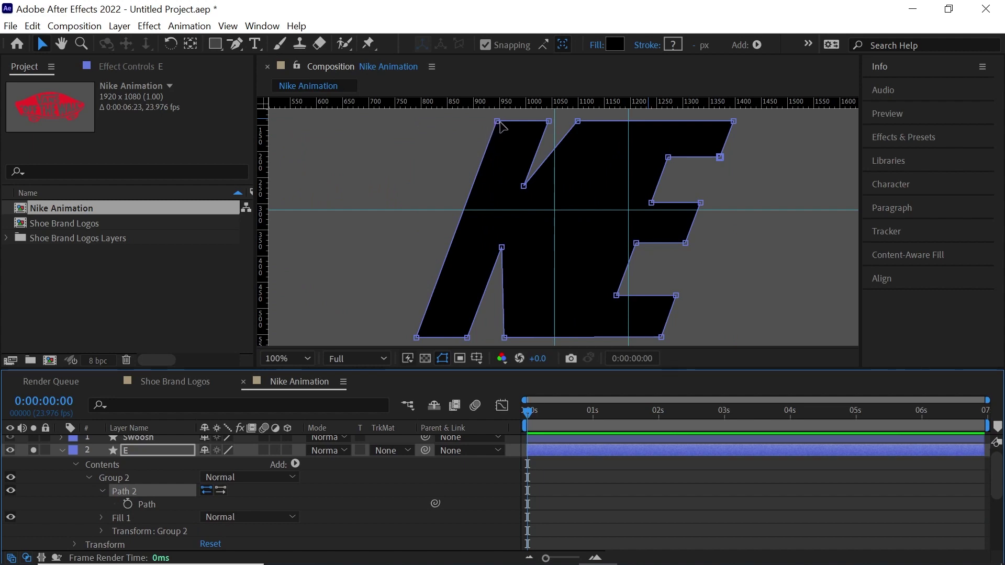
click(227, 46)
click(497, 121)
click(548, 121)
click(524, 186)
click(417, 338)
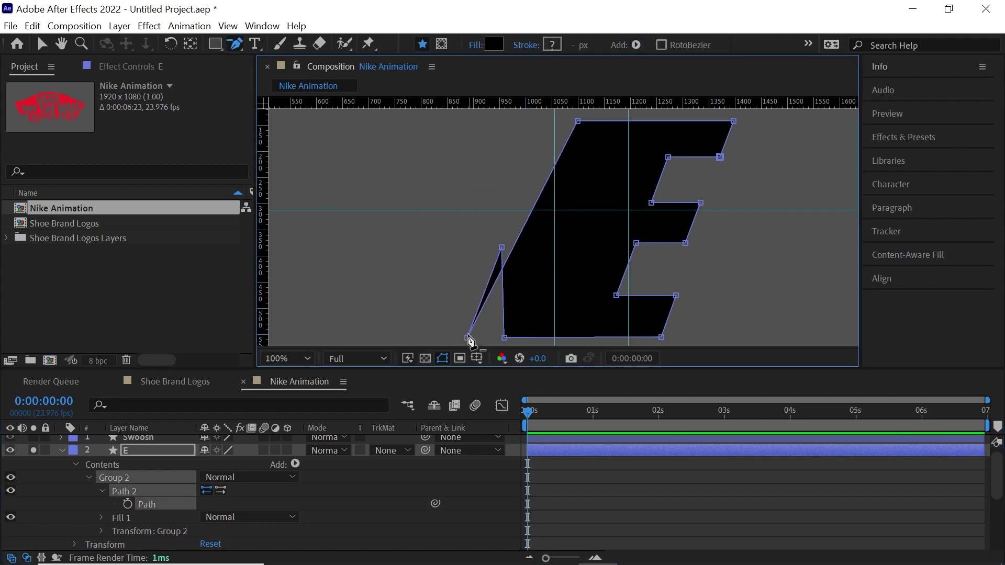
click(467, 338)
click(502, 247)
click(51, 45)
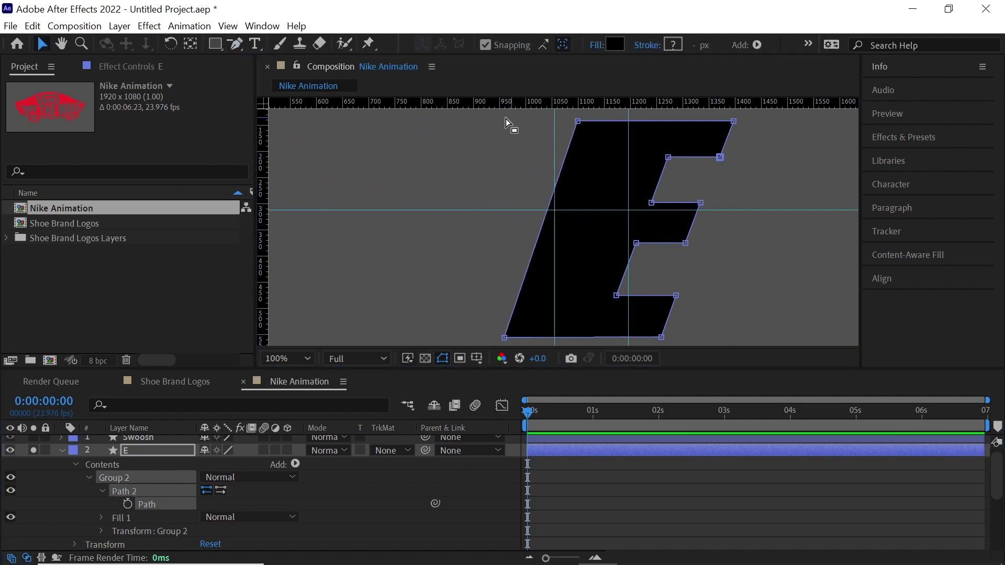
Step: Nudge the E's two left-side vertices to the right to clean up its edge
drag(497, 113, 589, 302)
drag(611, 212, 606, 255)
key(shift+Right)
key(shift+Right)
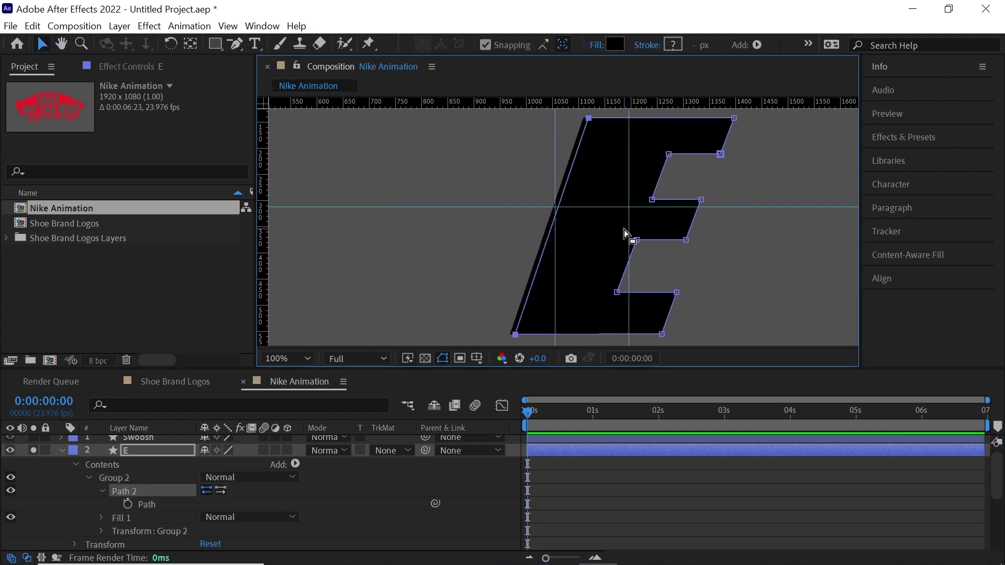
key(shift+Right)
key(shift+Right)
key(shift+Right)
key(shift+Right)
key(shift+Right)
key(shift+Right)
key(shift+Right)
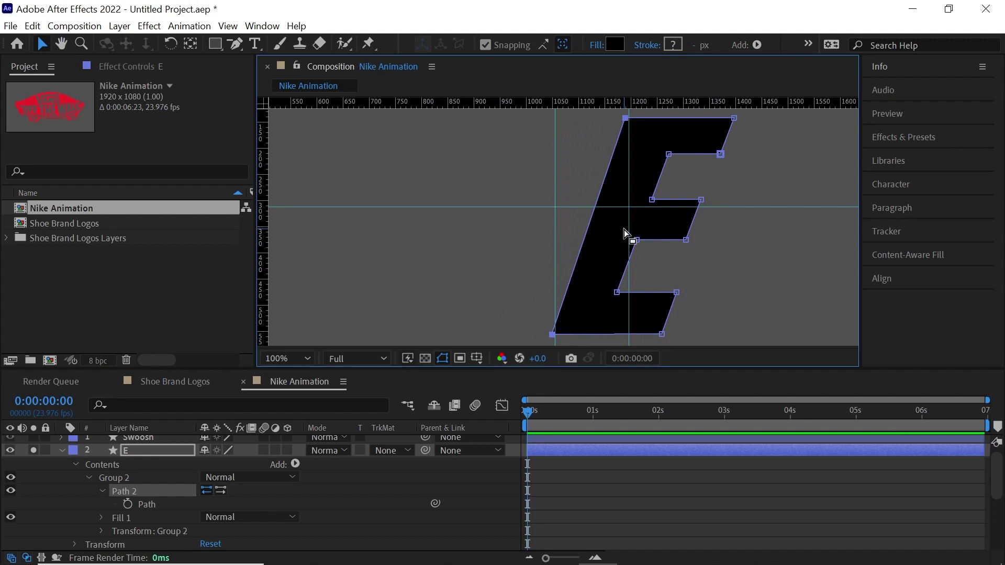
key(Right)
key(Right)
key(Right)
key(Right)
key(Right)
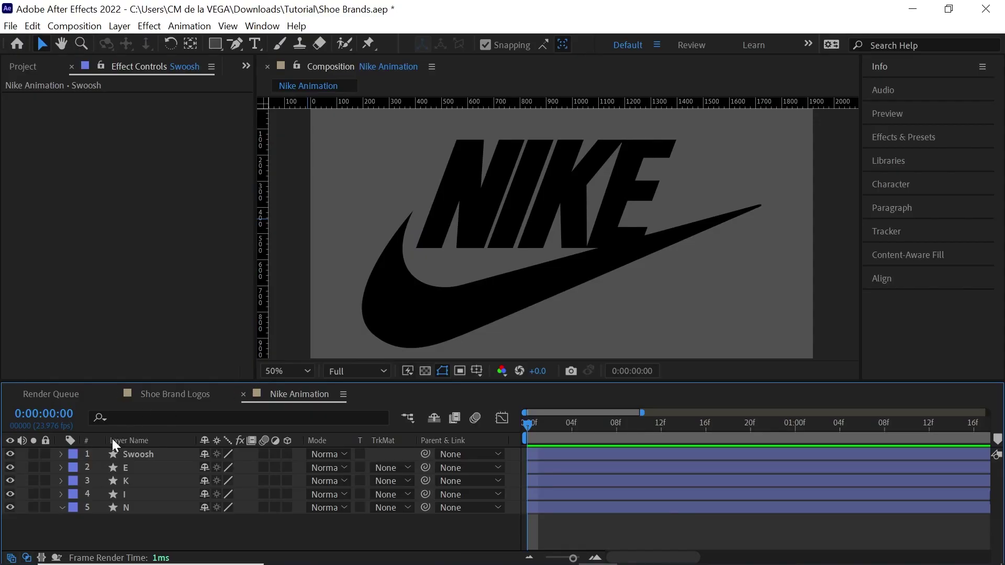
Step: With the Swoosh layer selected, bring up the Effect > Transition submenu
click(146, 455)
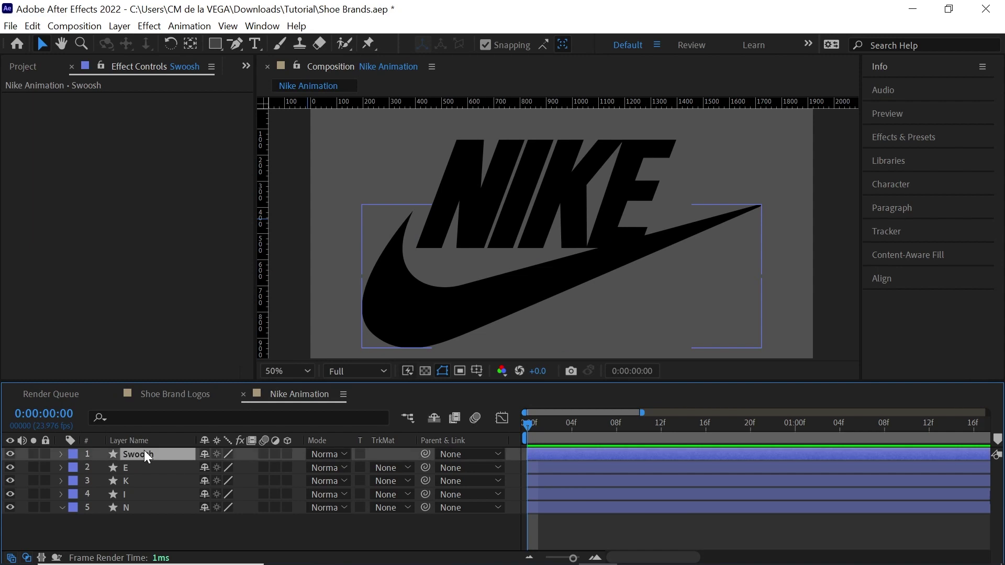
click(149, 26)
mouse_move(420, 254)
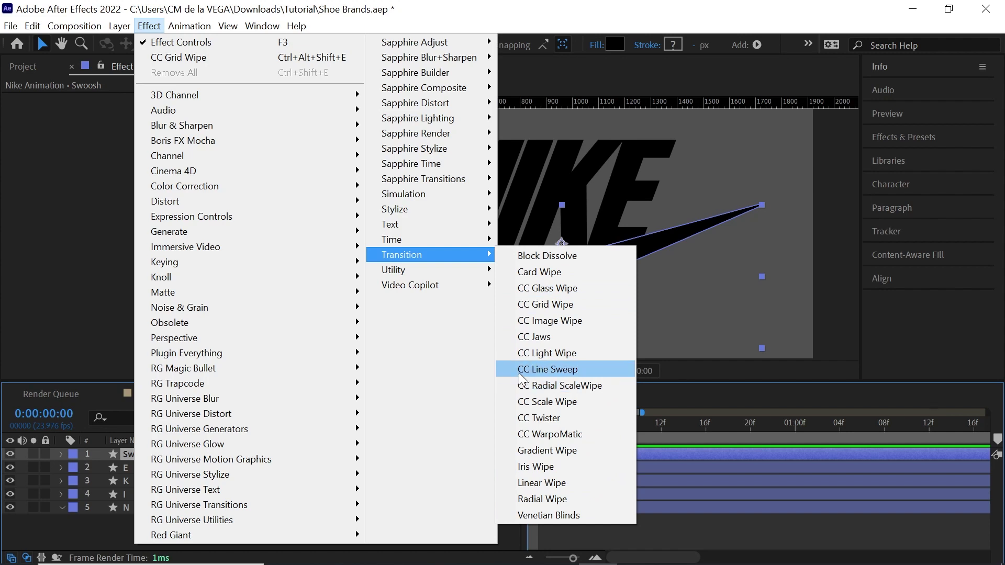
Step: Apply CC Line Sweep to the swoosh with Direction 90° and Completion 100
click(569, 373)
click(167, 125)
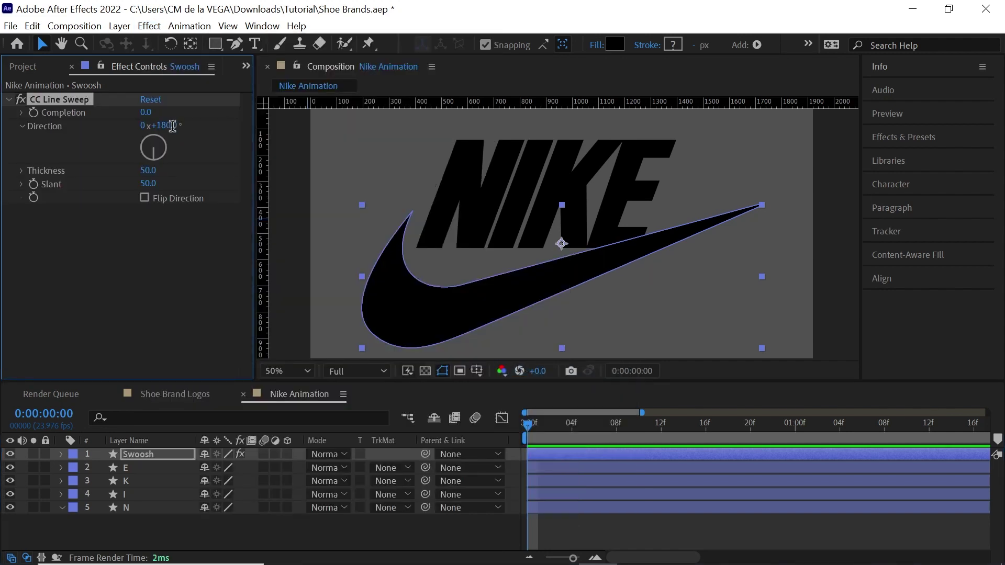
text(90)
key(Return)
drag(144, 112, 230, 99)
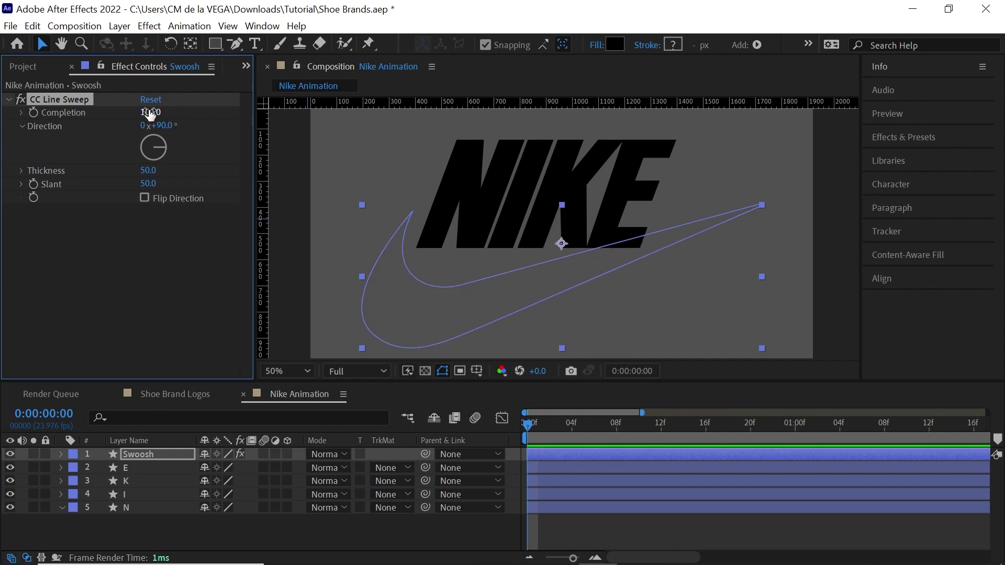
drag(527, 423, 469, 448)
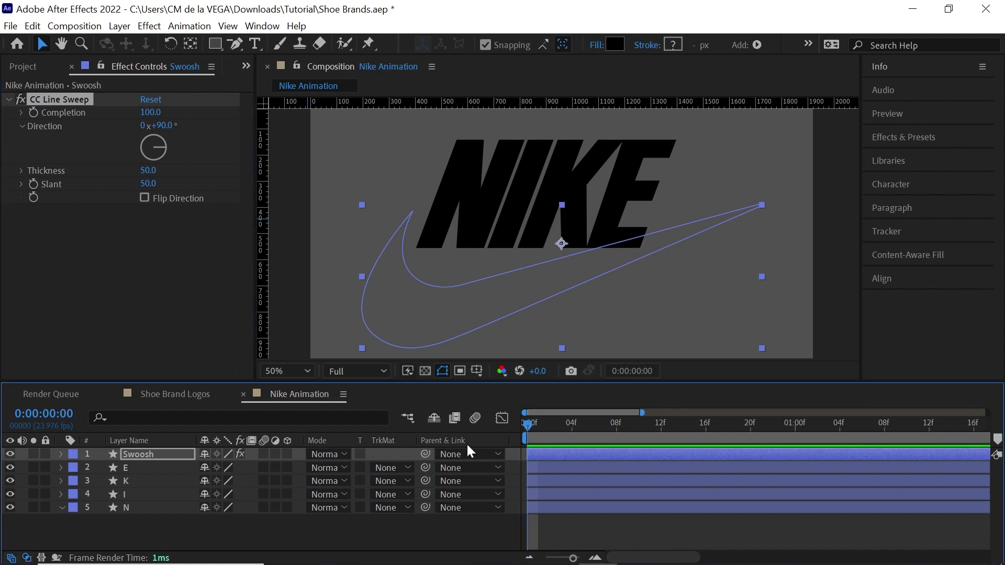
Step: Keyframe Completion from 100 at frame 0 to 0 at frame 12 with Easy Ease, then play it back
click(34, 112)
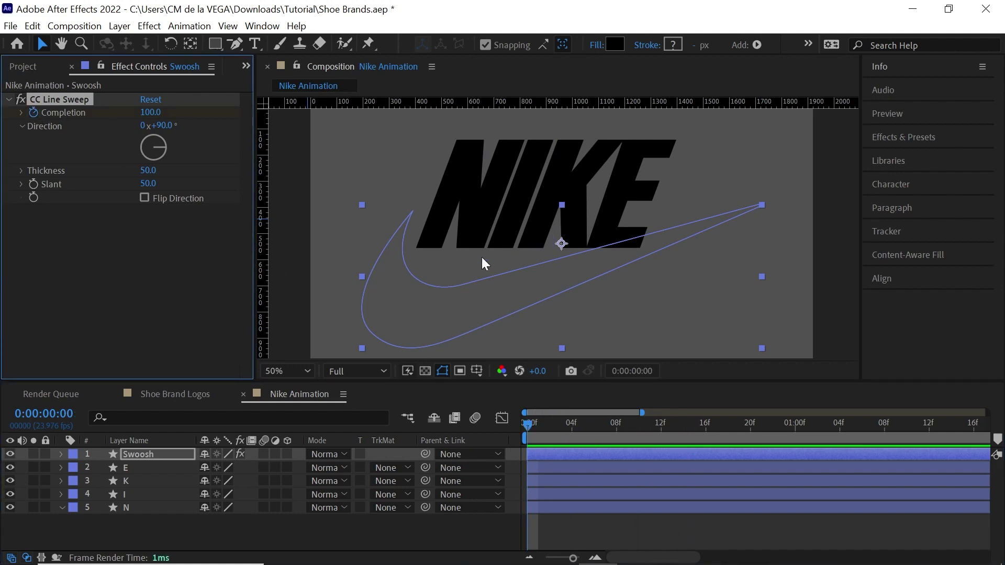
key(u)
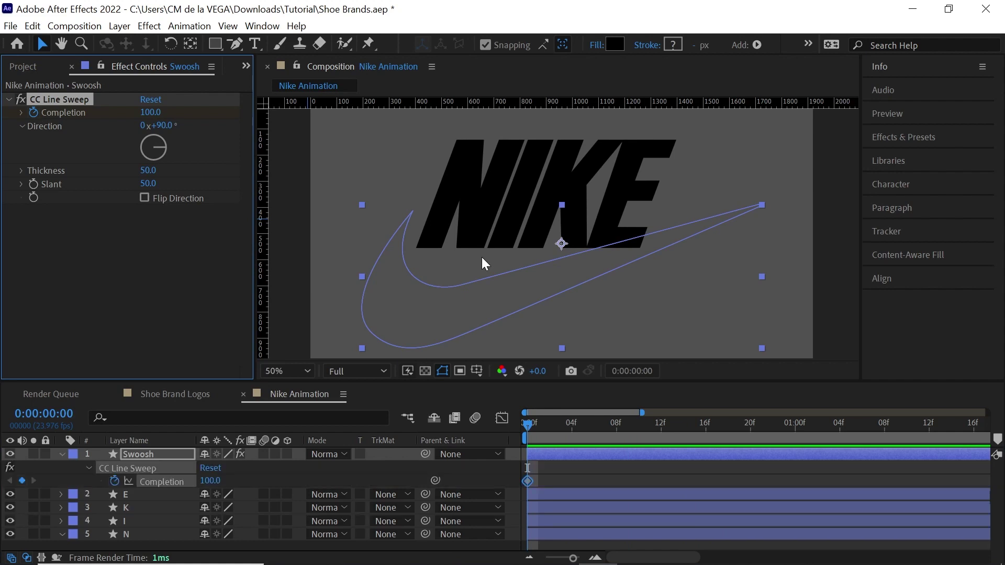
drag(529, 425, 645, 425)
scroll(595, 428, down, 2)
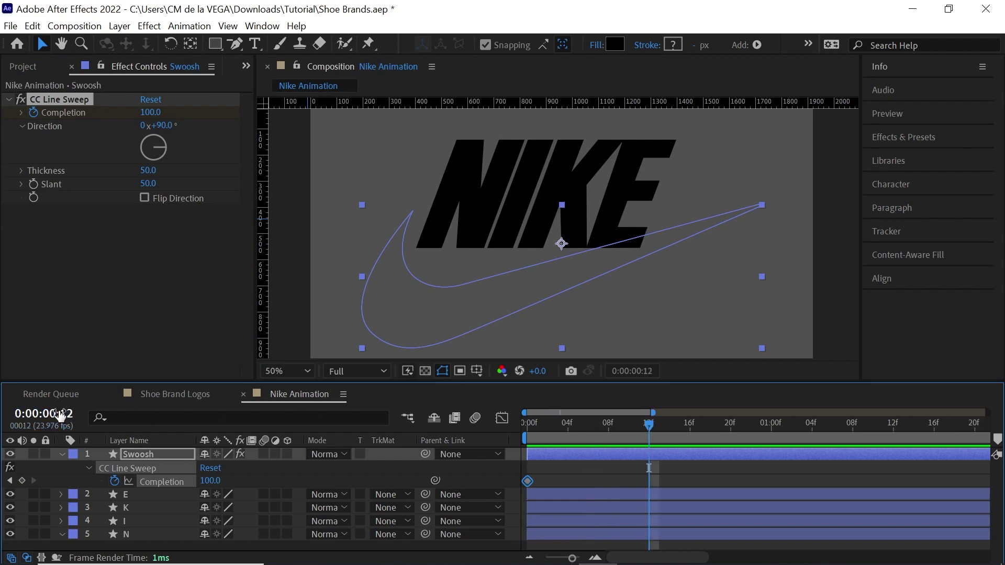
drag(152, 111, 48, 127)
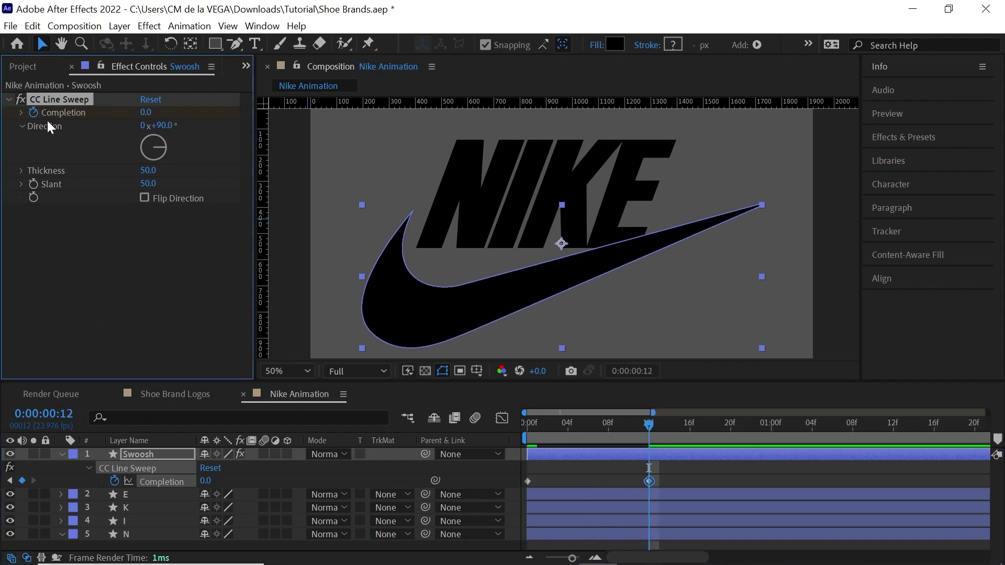
key(Home)
drag(689, 467, 538, 497)
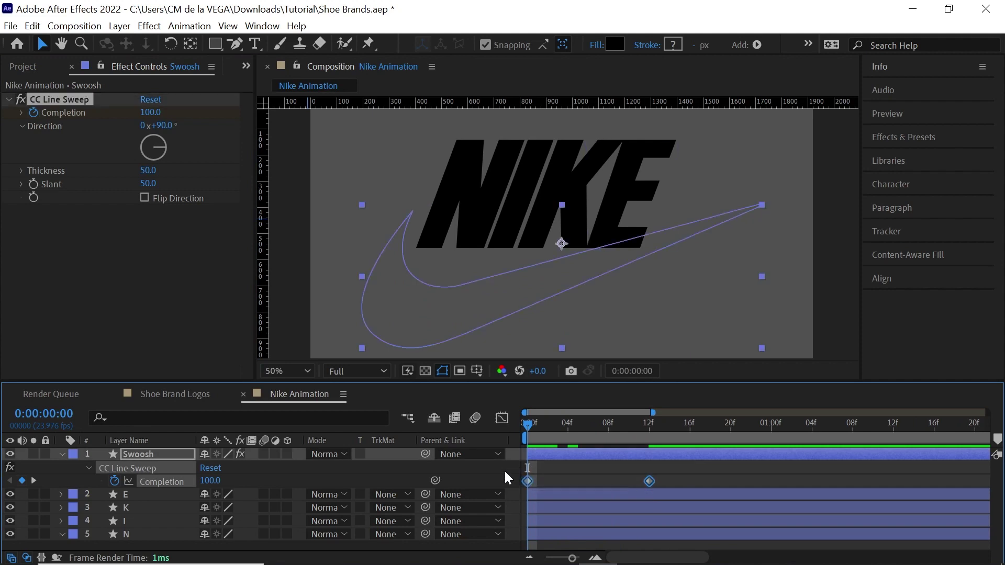
key(F9)
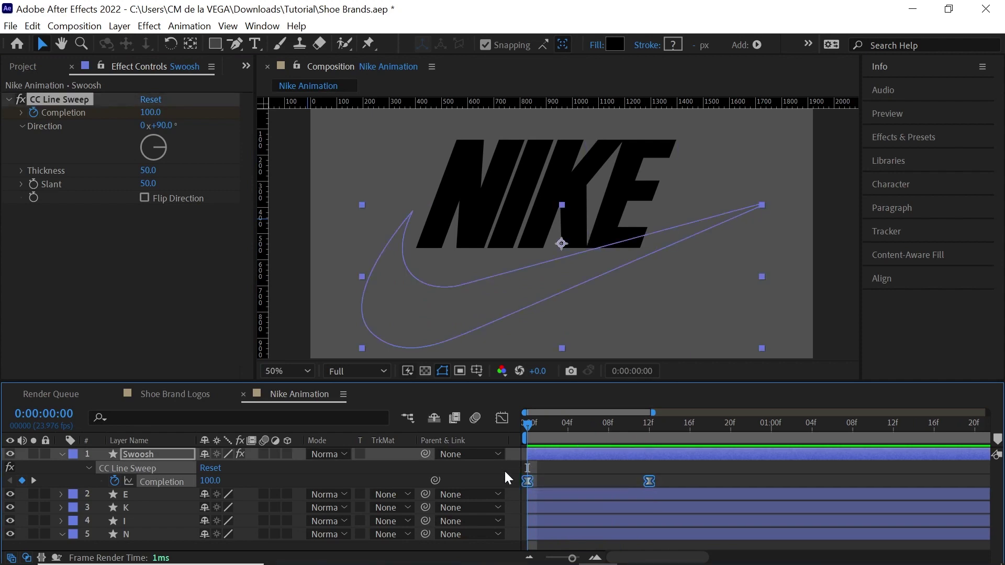
key(space)
Step: Show the swoosh's two Completion keyframes in the Graph Editor's value graph
click(653, 422)
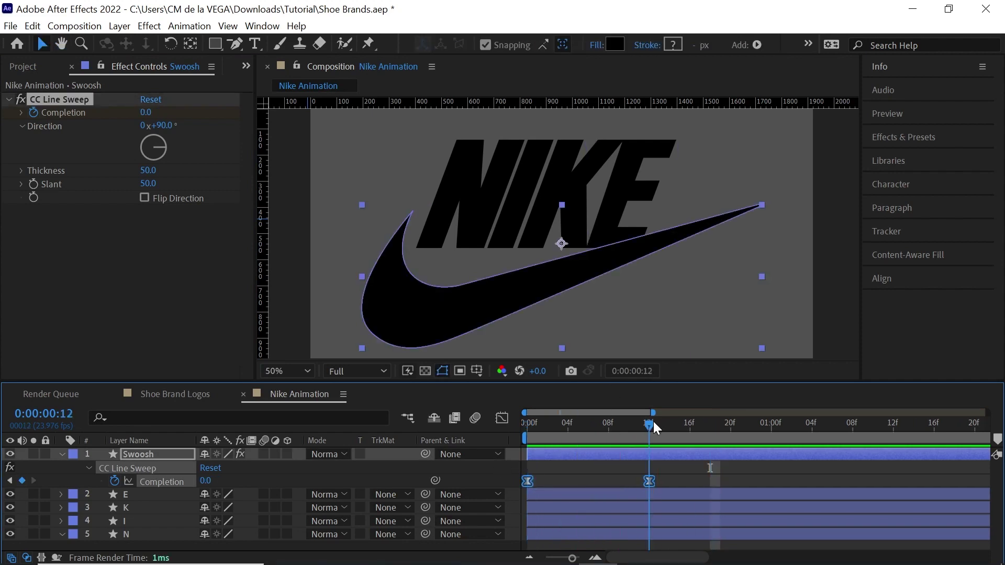
drag(693, 469, 516, 486)
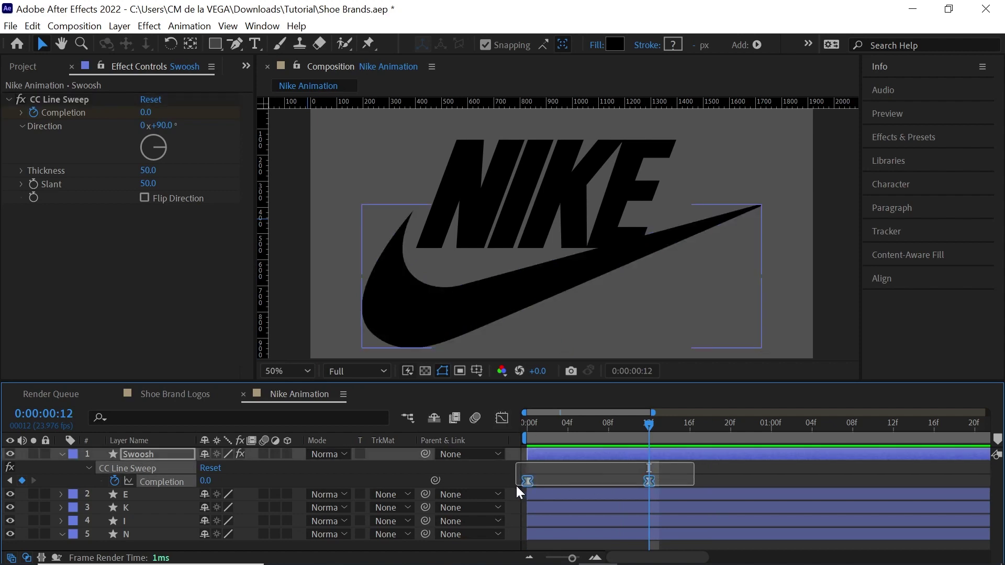
click(501, 418)
click(597, 542)
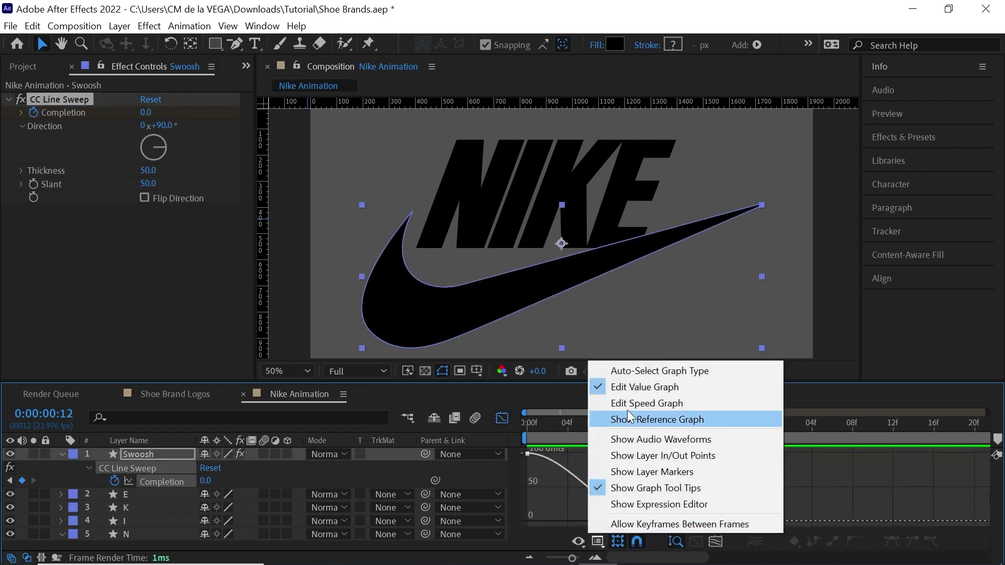
click(644, 387)
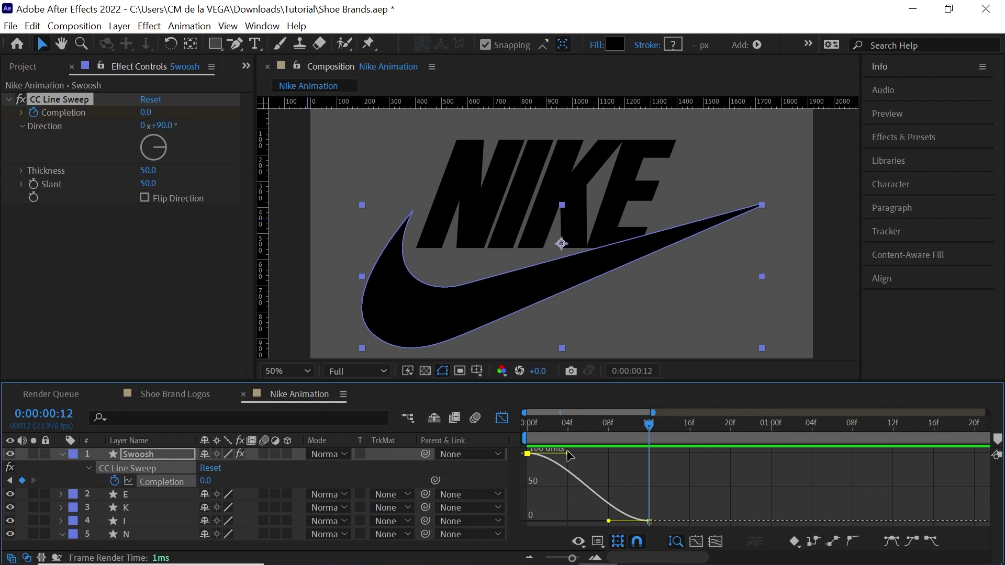
Step: Drag the Completion Bezier handles for a steep start and long ease-in, preview, then close the graph
drag(568, 455, 546, 477)
drag(526, 434, 568, 434)
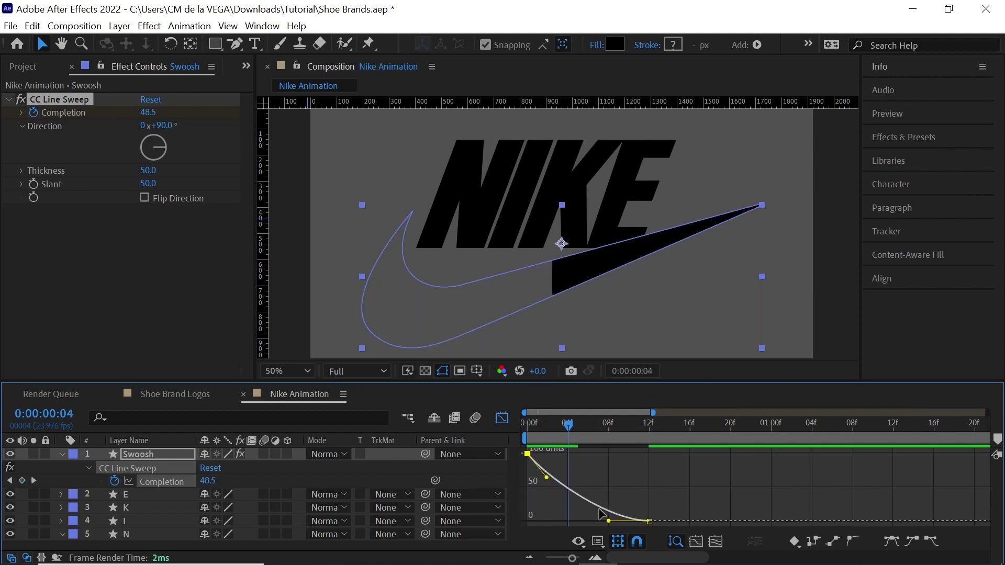
click(649, 521)
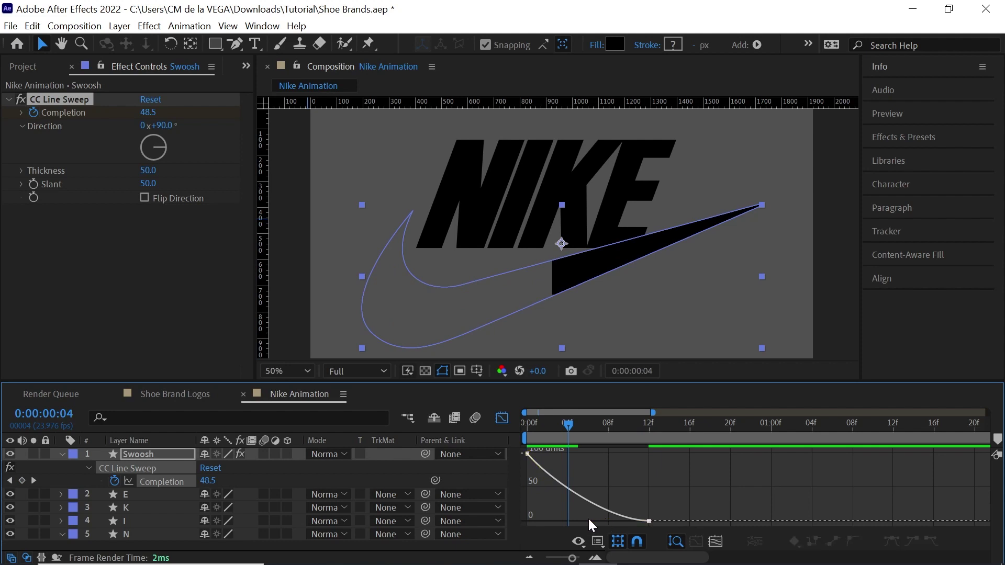
drag(606, 522, 582, 521)
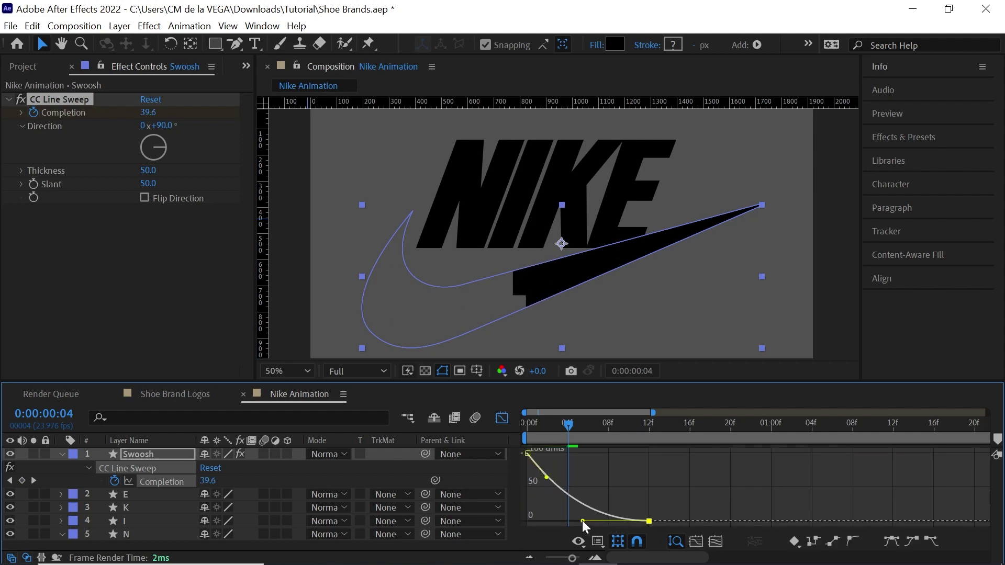
drag(547, 478, 540, 472)
key(space)
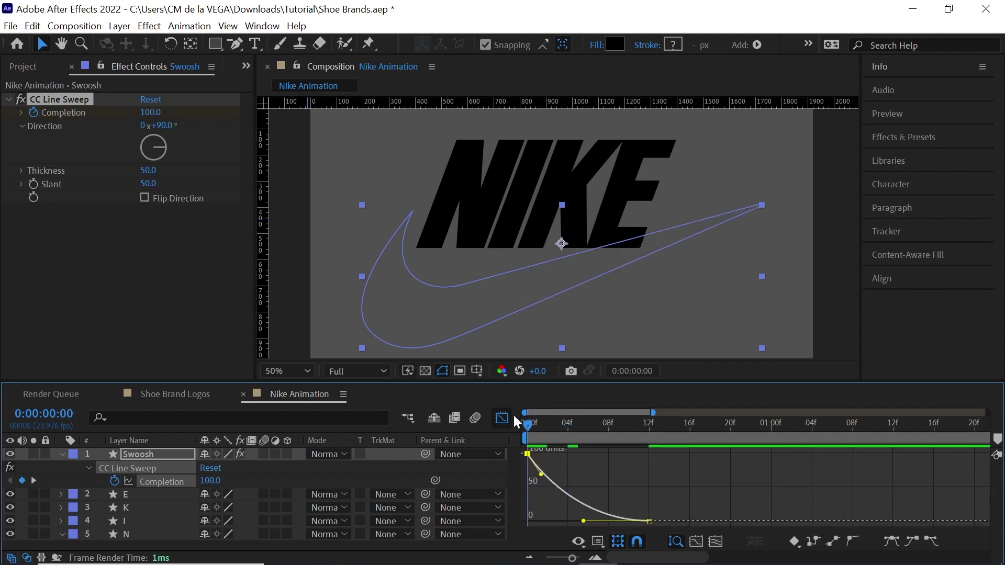
key(space)
key(space)
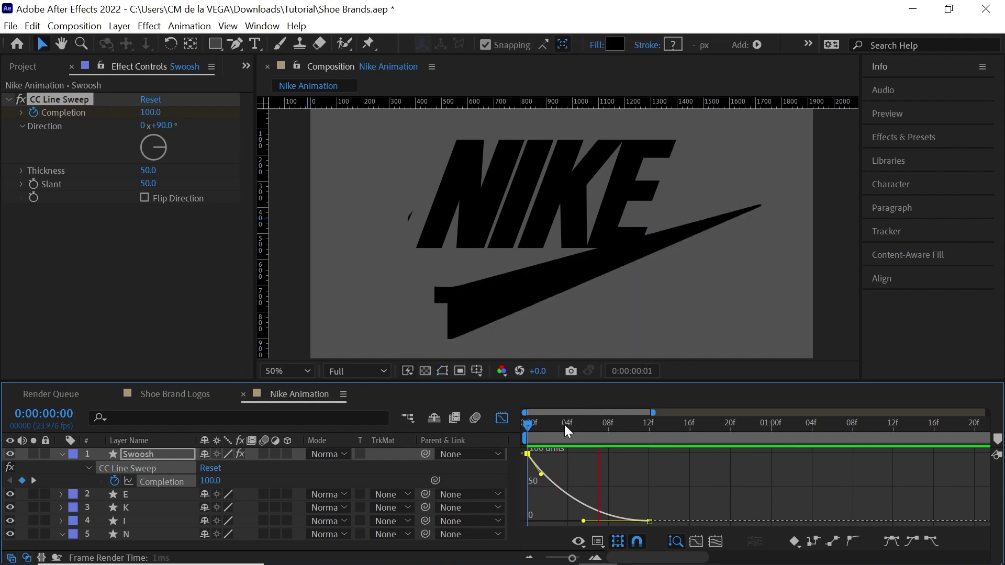
click(501, 418)
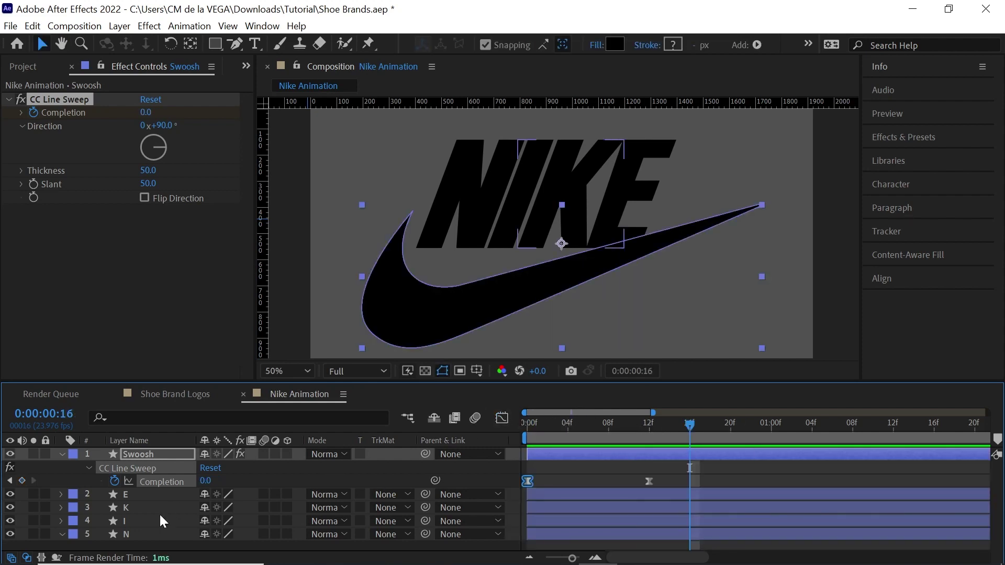
Step: Apply a Linear Wipe to the N layer with a 180° wipe angle
click(125, 532)
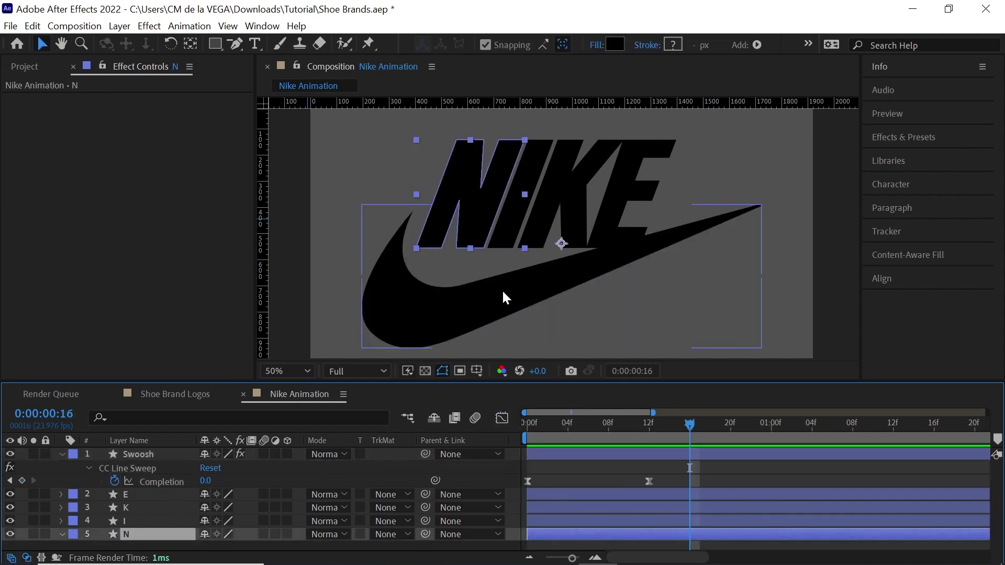
click(148, 28)
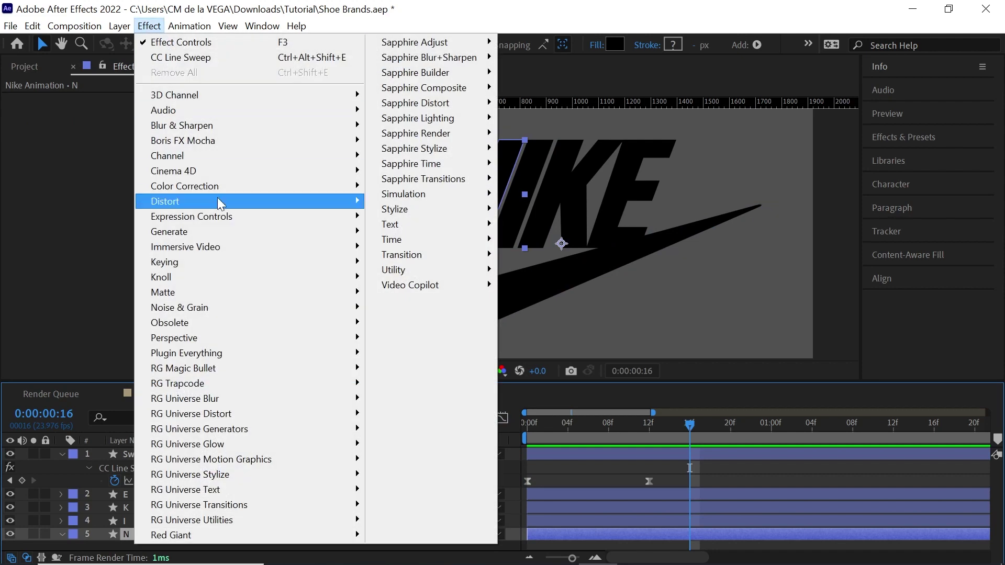
mouse_move(448, 255)
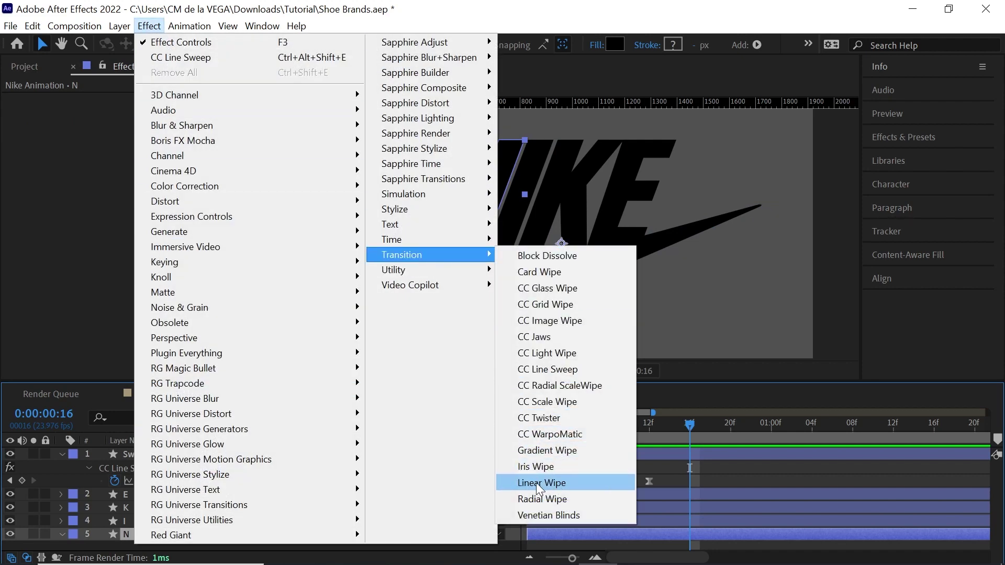
click(569, 485)
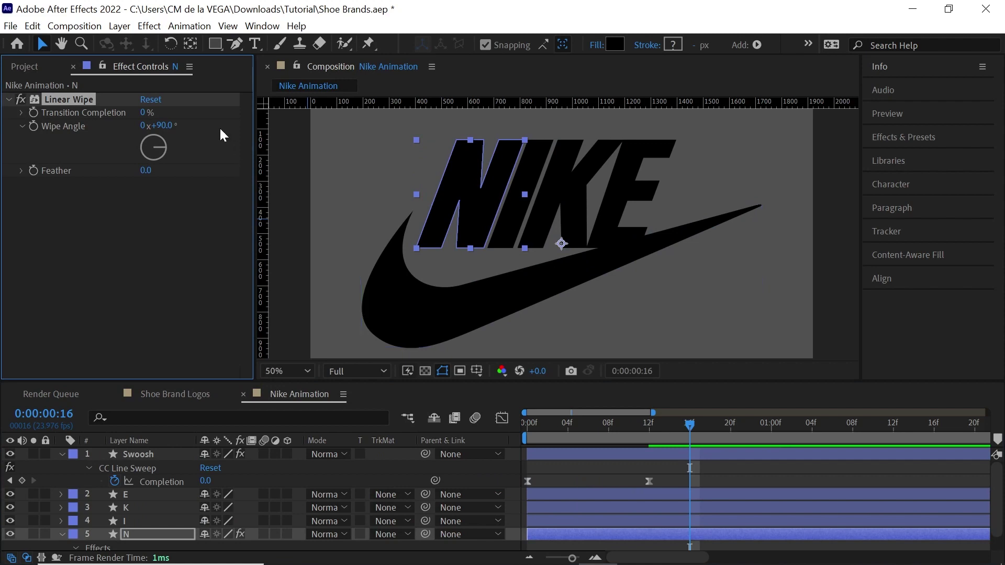
drag(175, 131, 180, 127)
click(166, 126)
text(180)
key(Return)
Step: Set the N's Linear Wipe Transition Completion to 55%
drag(144, 113, 179, 107)
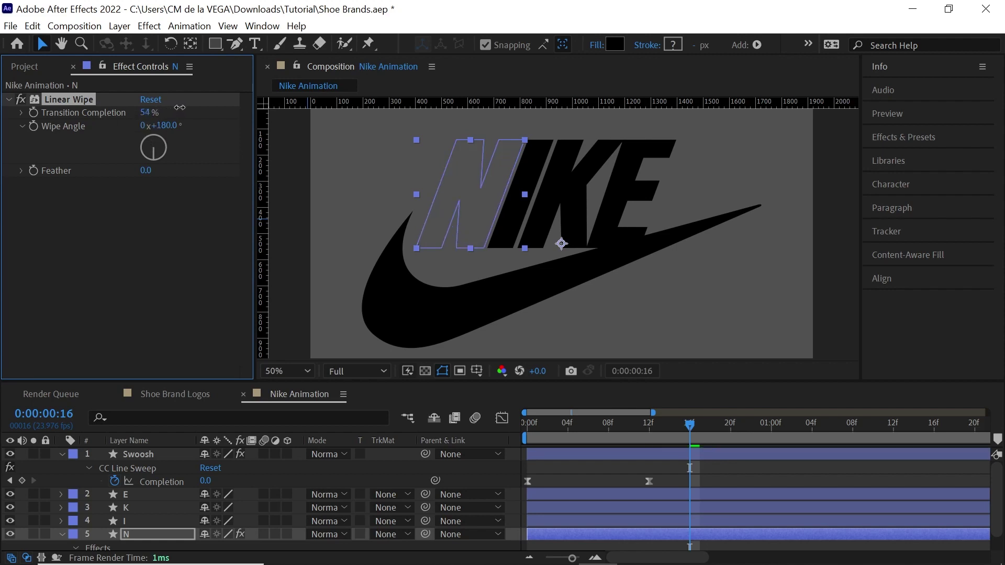
click(181, 107)
text(55)
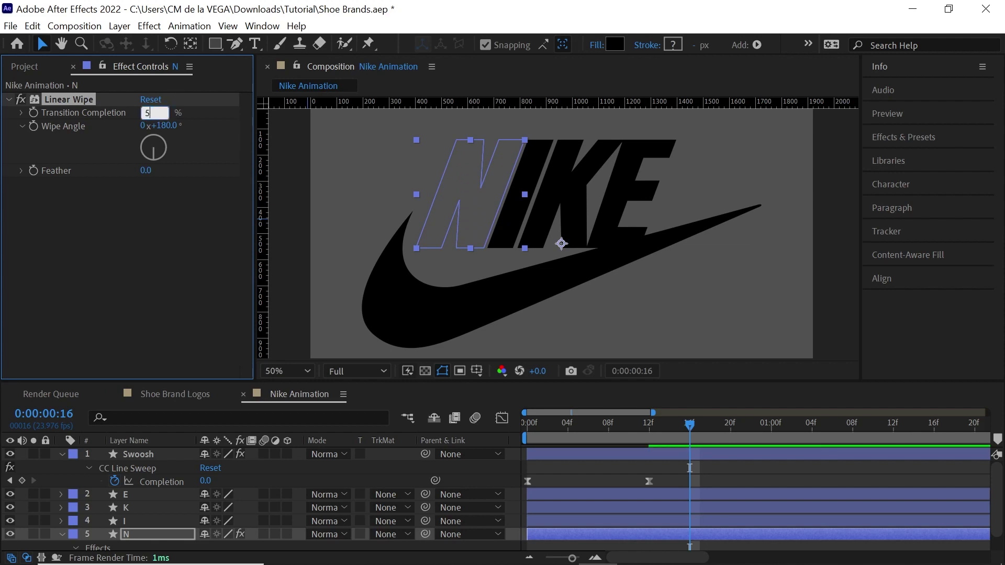
key(Return)
Step: Keyframe the N's Transition Completion at 55% on frame 0 and move to frame 7
drag(691, 426, 496, 444)
click(33, 112)
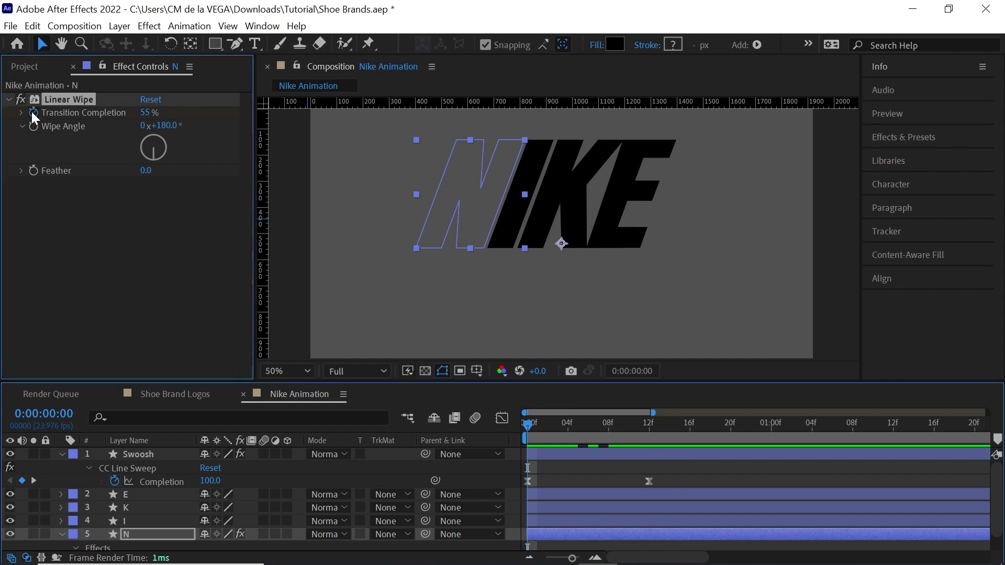
key(u)
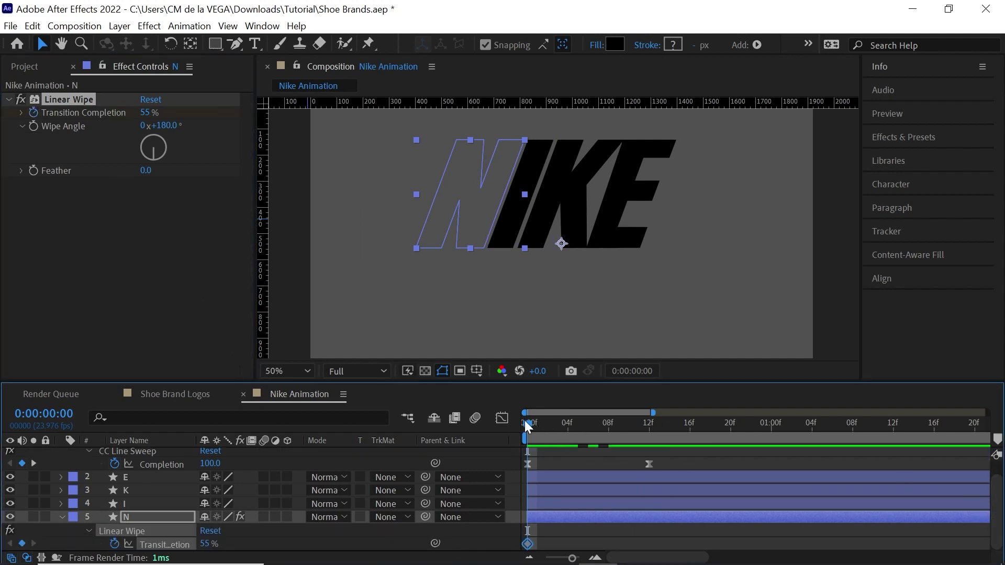
drag(528, 422, 599, 428)
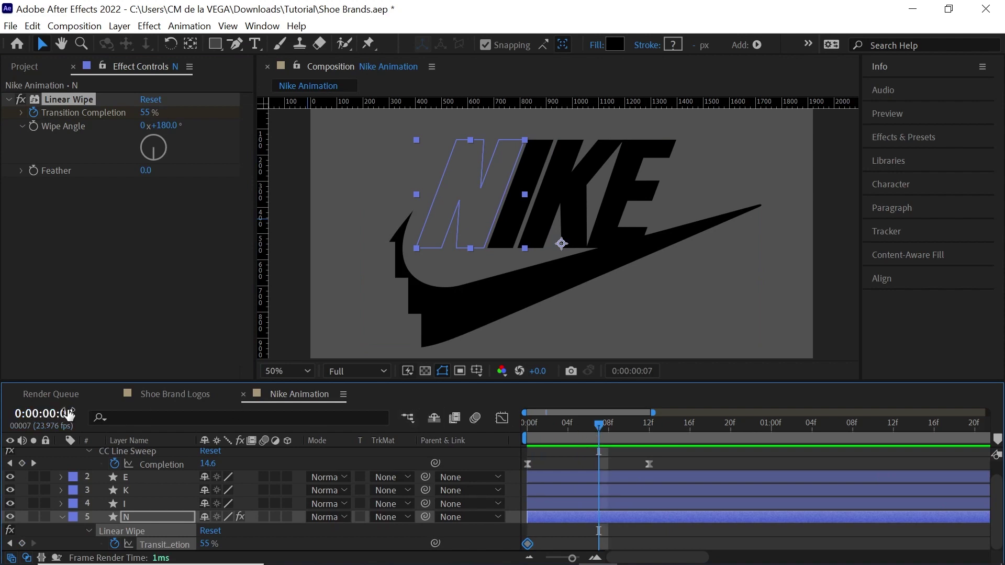
mouse_move(144, 113)
mouse_down()
mouse_move(105, 103)
mouse_move(136, 122)
mouse_up()
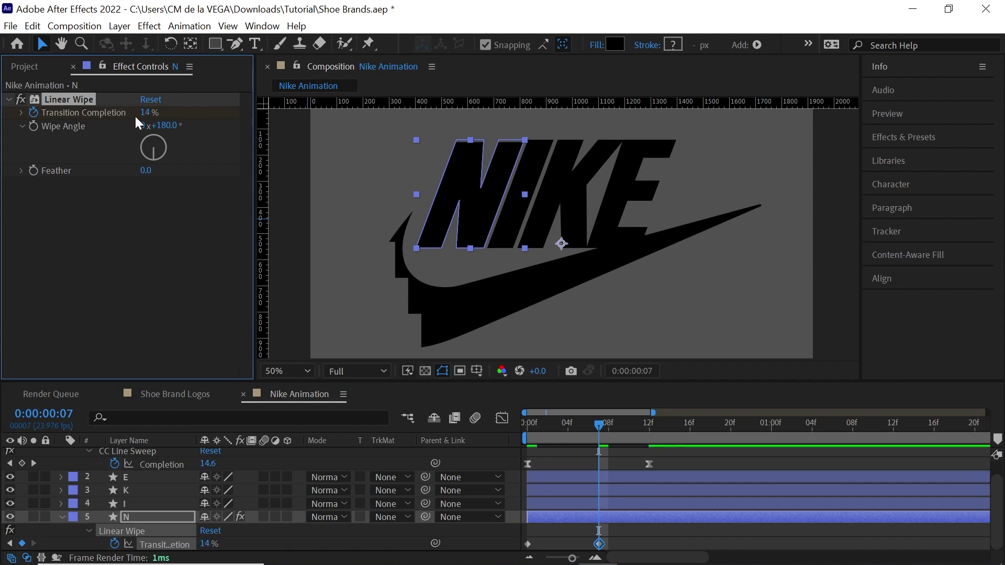
Step: Set Transition Completion to 10% at frame 7 and Easy Ease both keyframes
click(149, 113)
text(15)
key(Return)
click(151, 108)
text(10)
key(Return)
drag(623, 541, 510, 536)
key(F9)
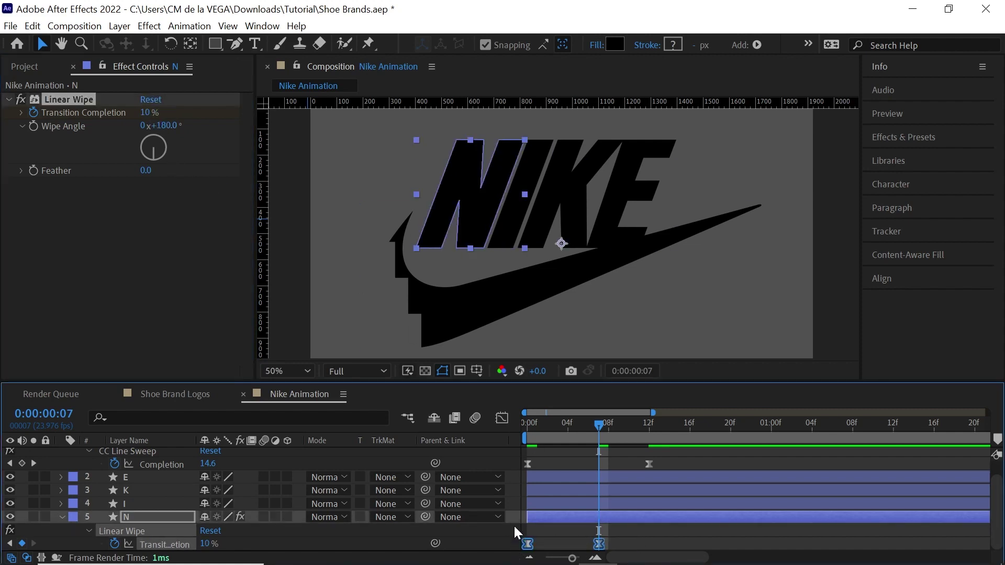
click(502, 428)
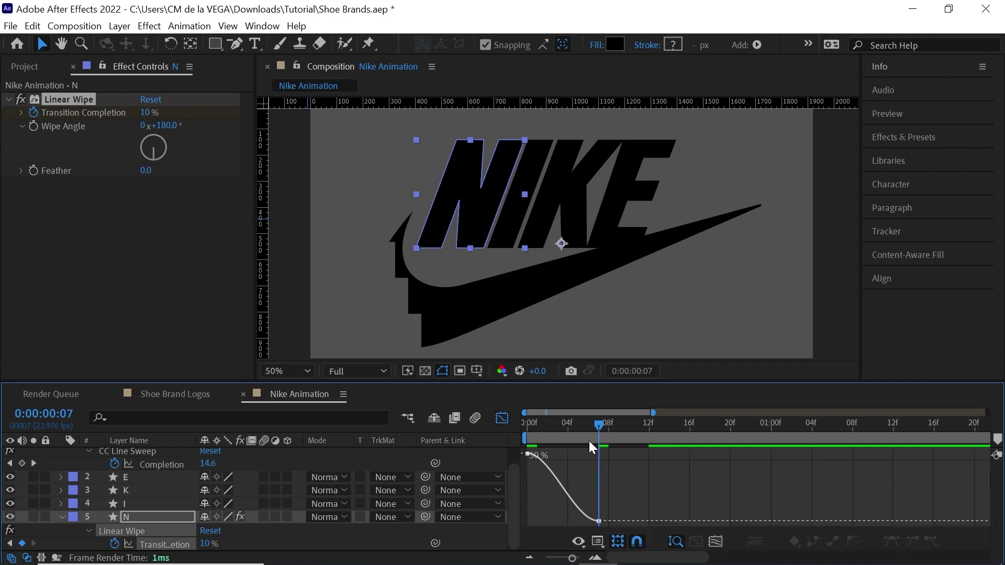
Step: Adjust the first wipe keyframe's ease in the value graph and return to frame 0
click(598, 541)
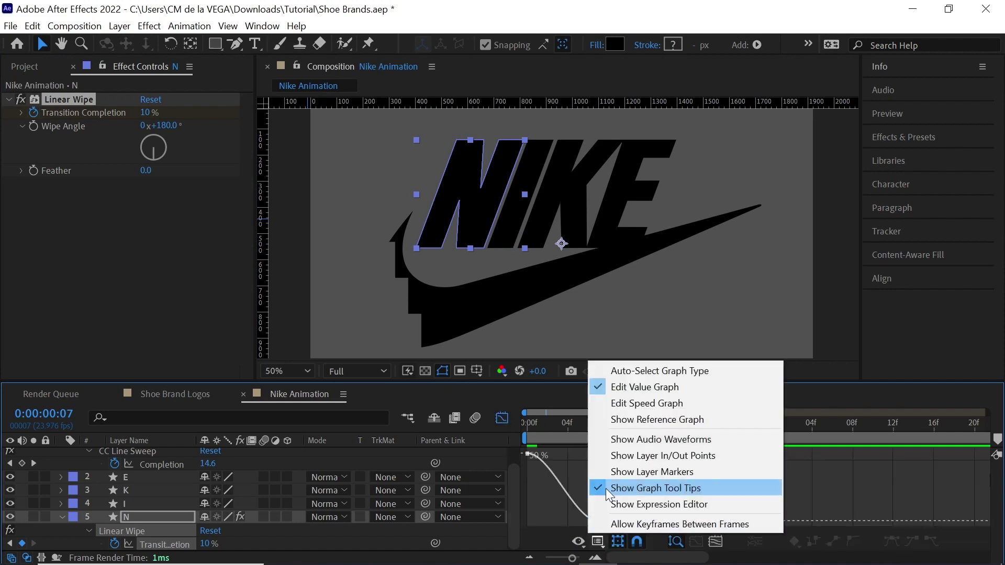
click(674, 388)
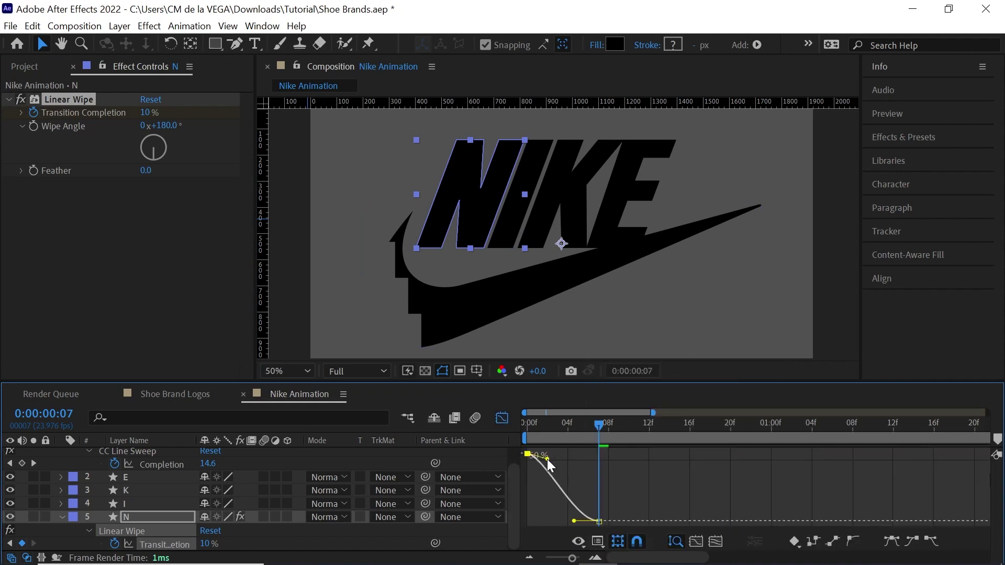
drag(618, 508, 560, 522)
click(530, 425)
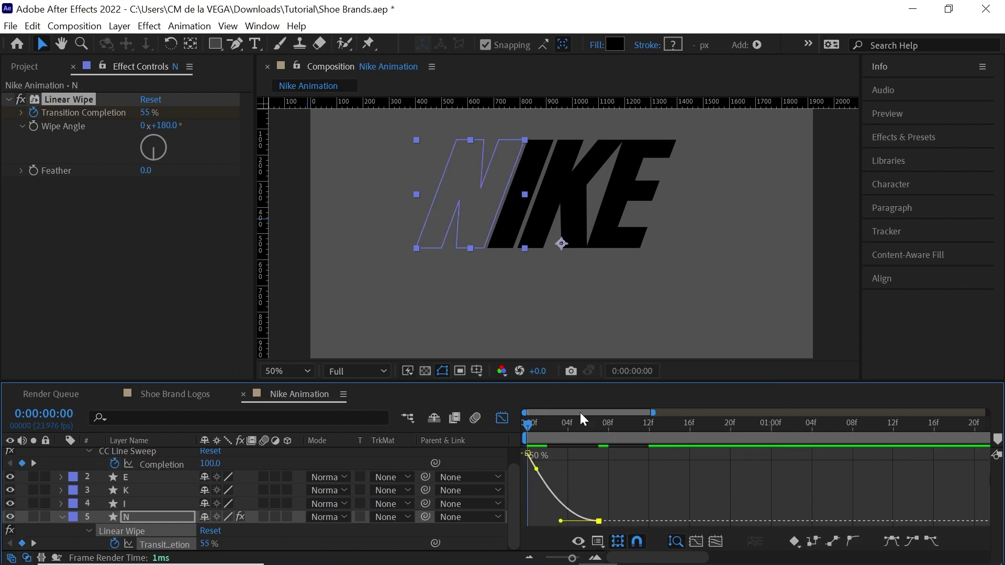
drag(588, 423, 525, 422)
click(502, 417)
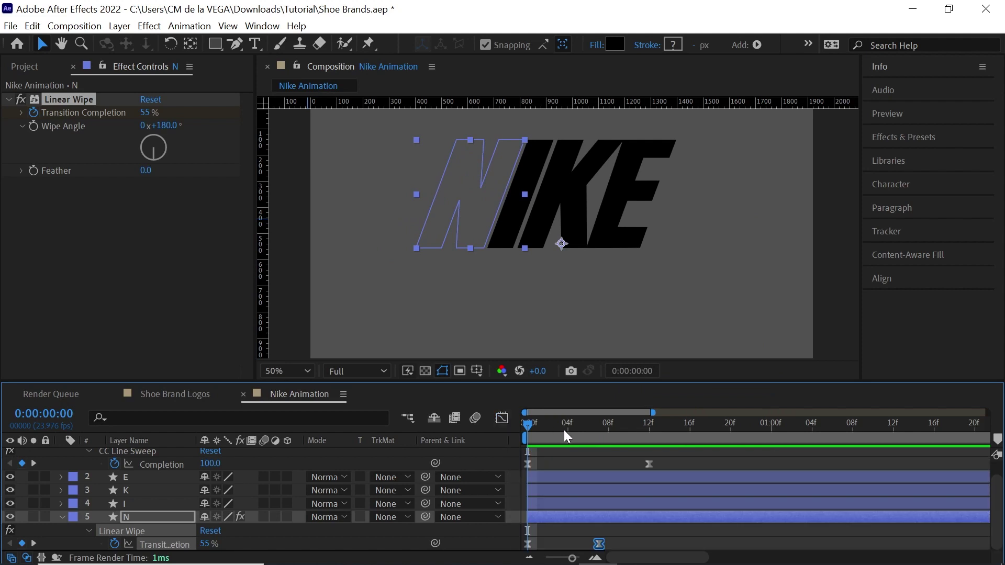
click(83, 112)
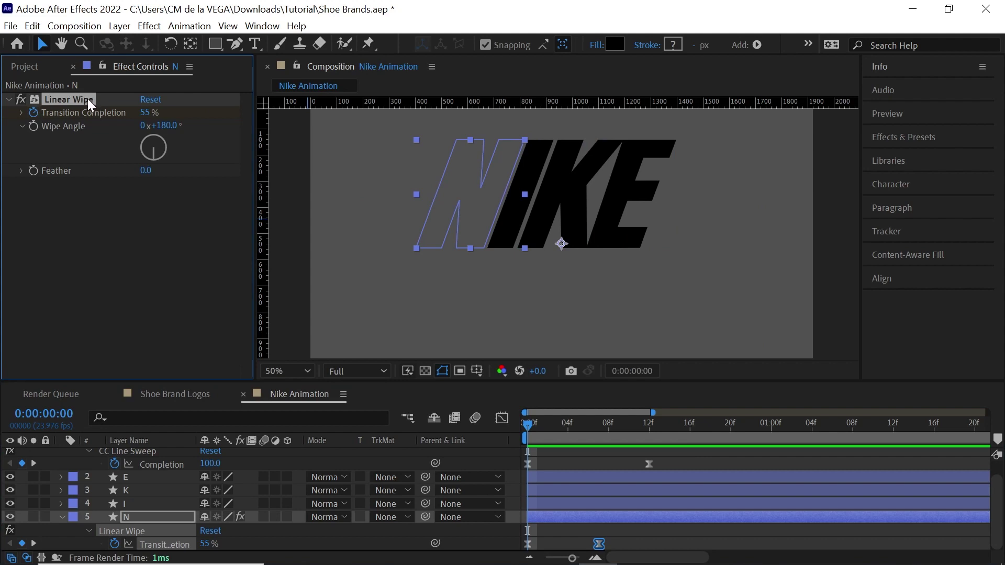
Step: Paste the N's keyframed Linear Wipe onto the I, K and E layers and check the result
click(127, 504)
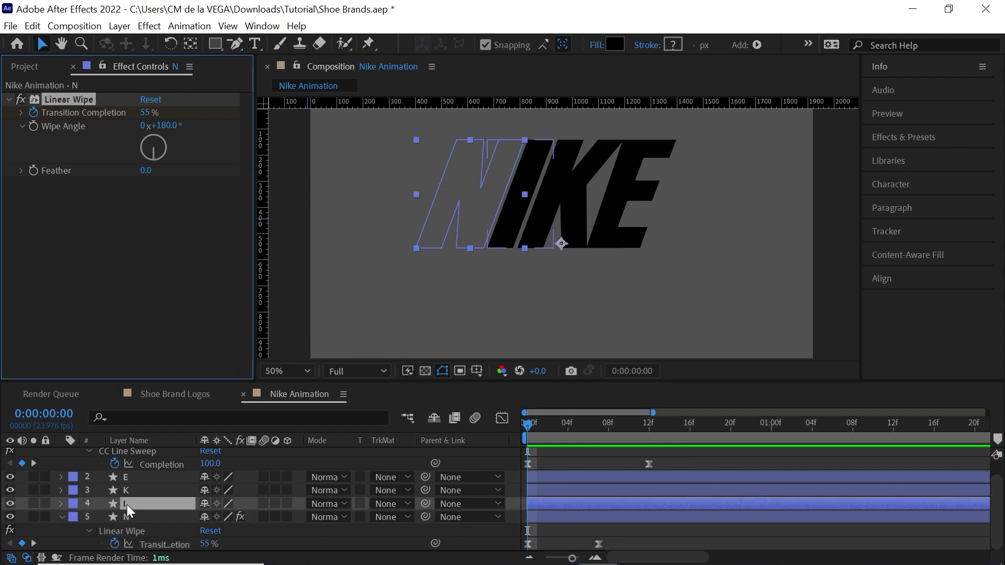
shift+click(128, 476)
key(ctrl+v)
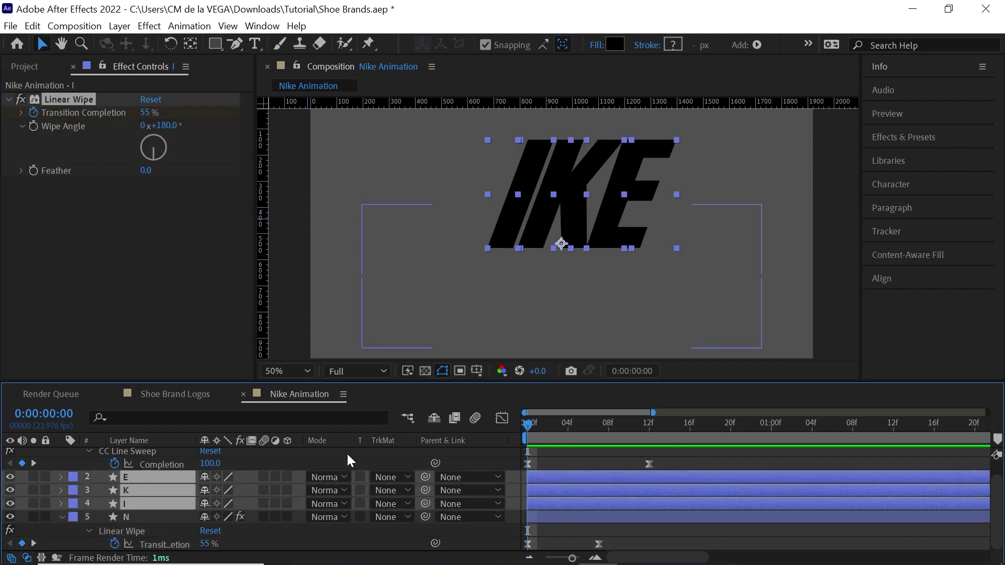
key(u)
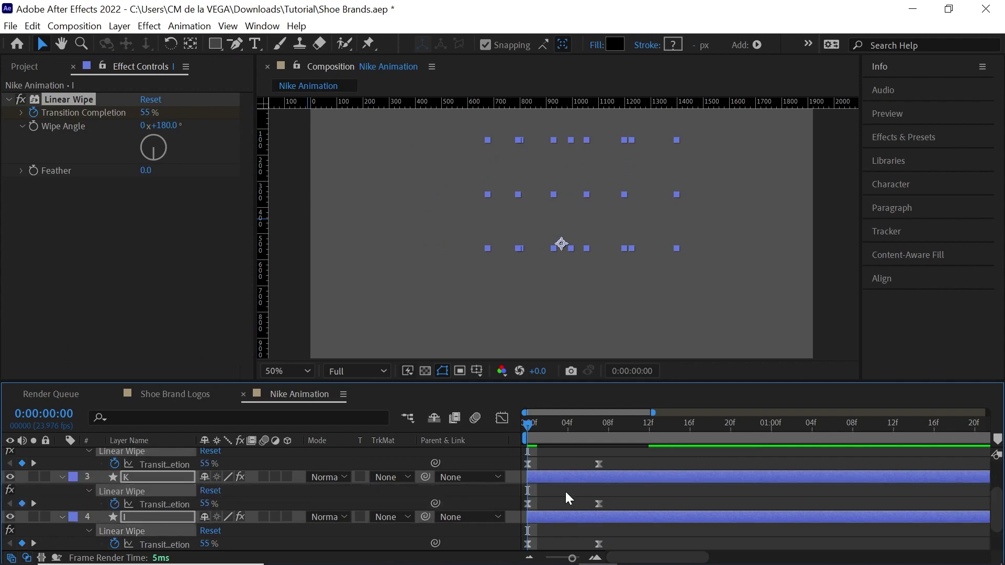
key(grave)
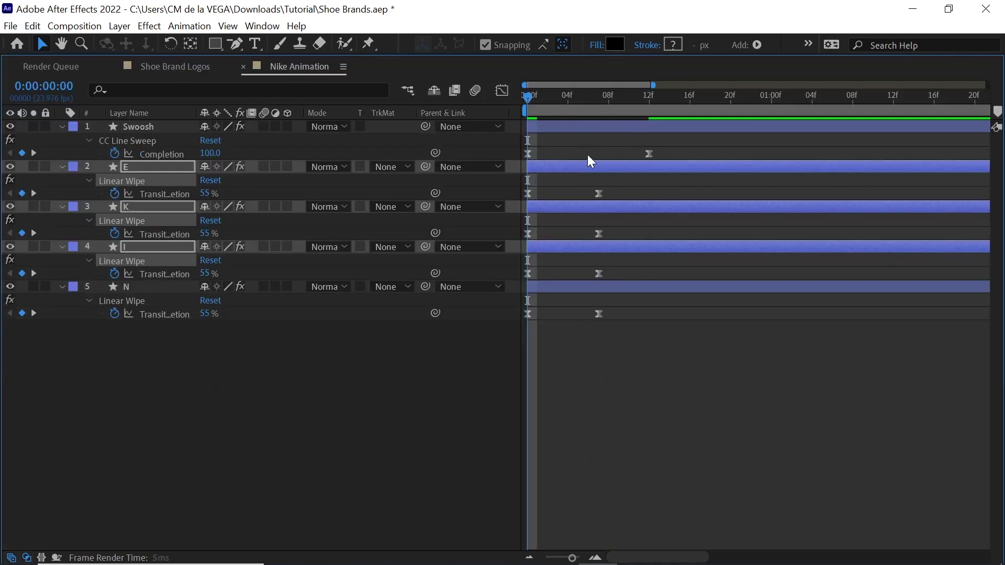
key(grave)
click(568, 423)
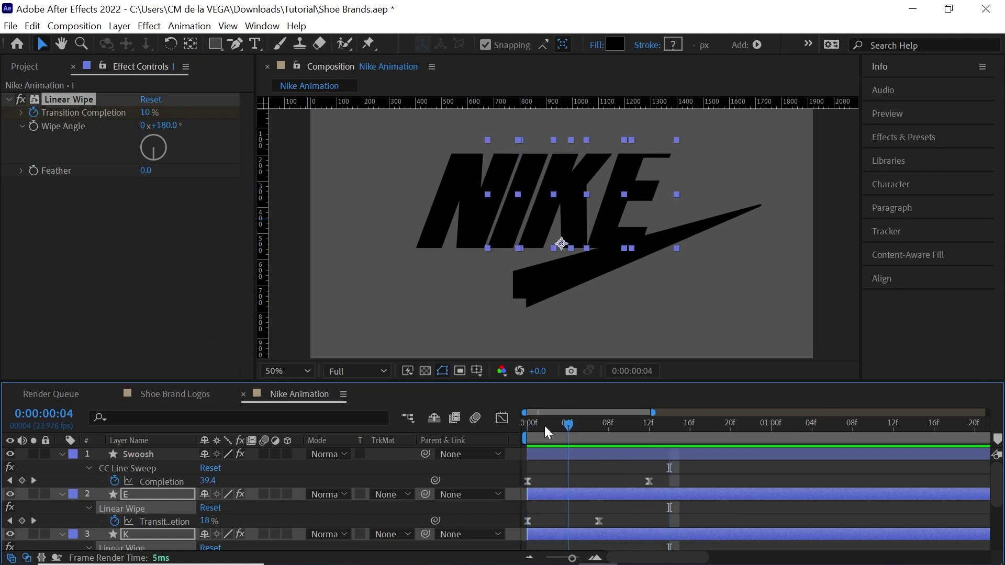
key(Home)
Step: Stagger the letter layers: I a couple of frames later, K at frame 4, E at frame 6
drag(637, 381, 636, 338)
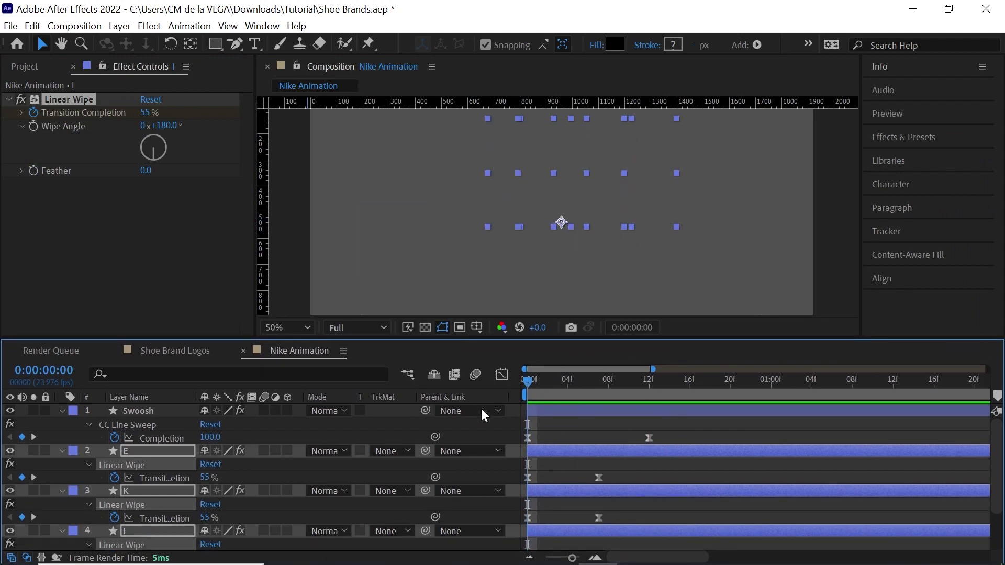
click(62, 411)
click(61, 423)
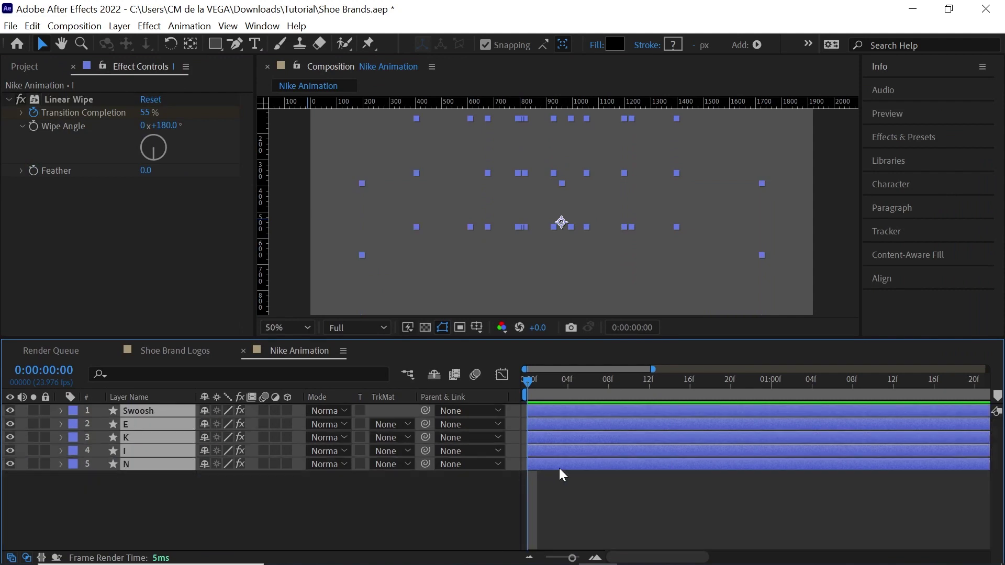
click(553, 454)
drag(556, 456, 590, 437)
drag(571, 385, 589, 385)
click(536, 425)
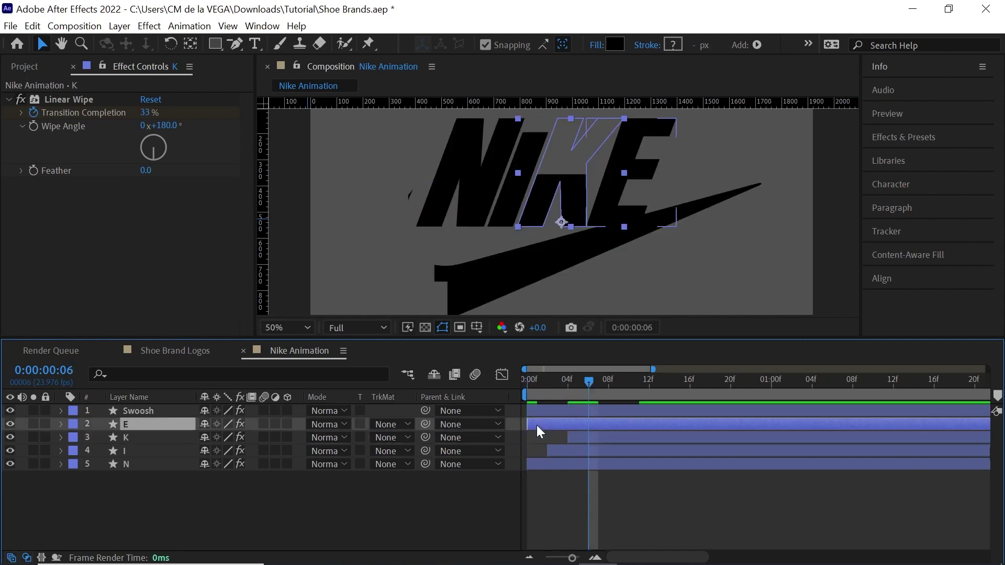
drag(539, 431, 602, 426)
Step: Shift all four letters about 4 frames later and preview the NIKE animation
shift+click(539, 466)
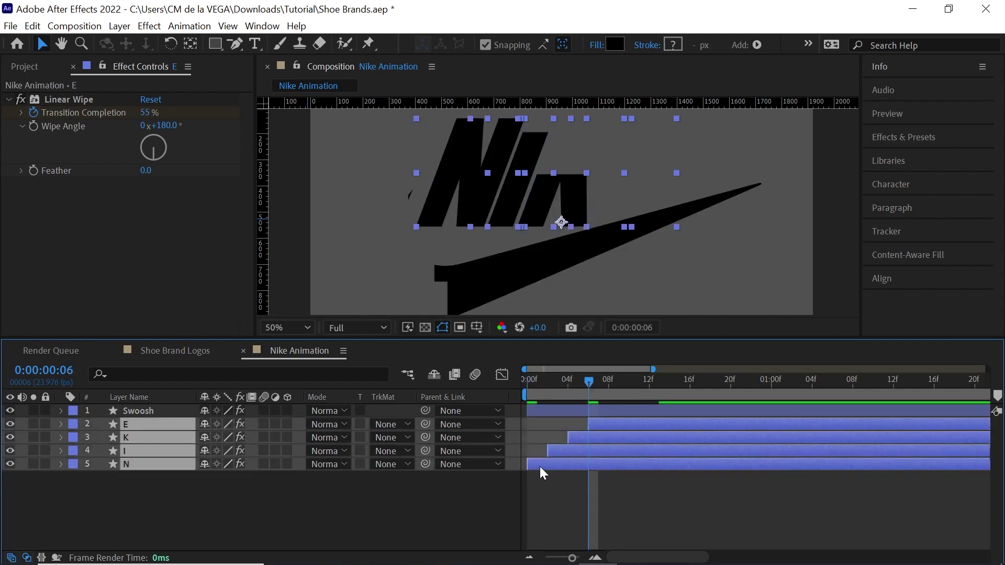
drag(541, 468, 582, 460)
drag(589, 381, 514, 385)
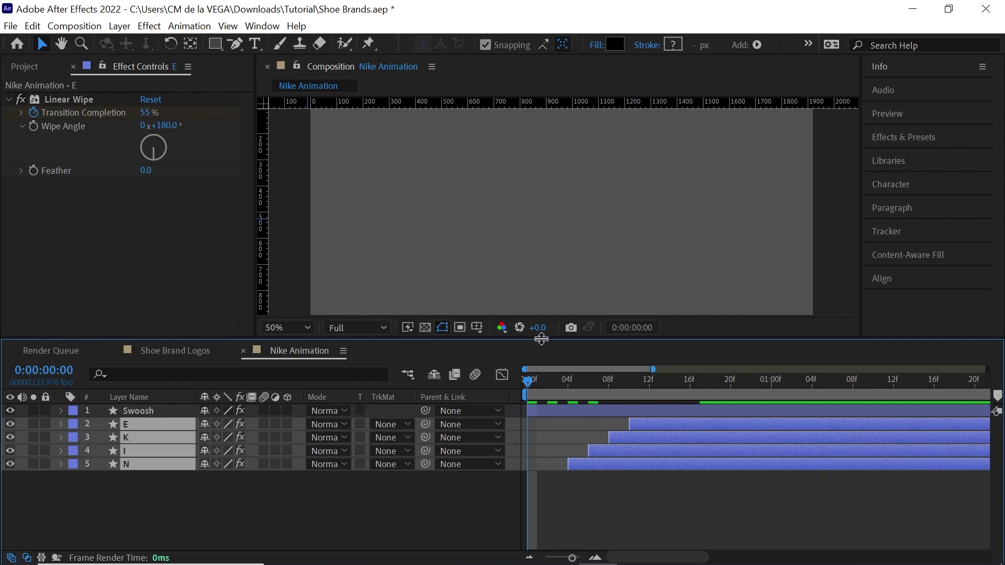
drag(541, 339, 542, 399)
key(space)
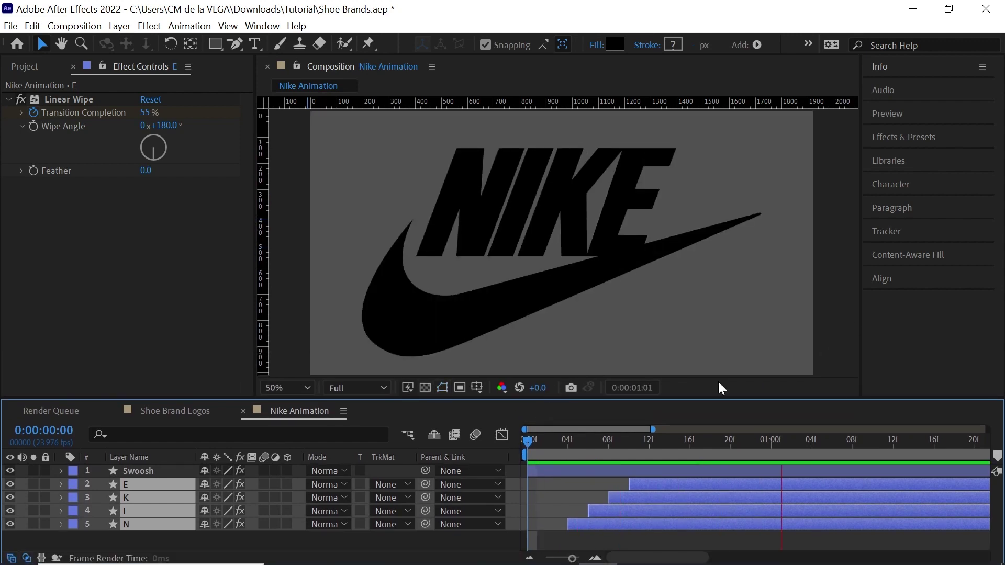
key(space)
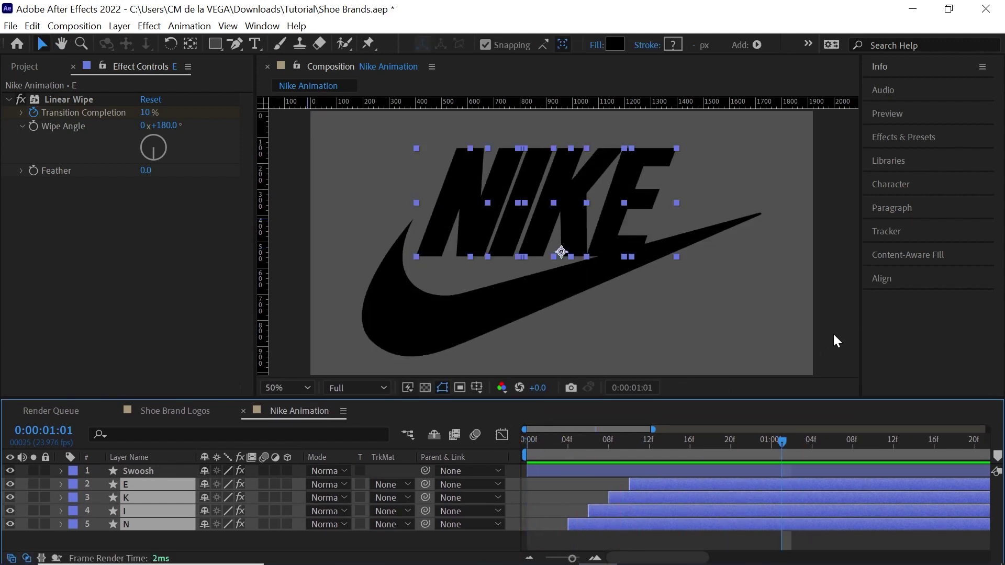
key(Home)
click(653, 378)
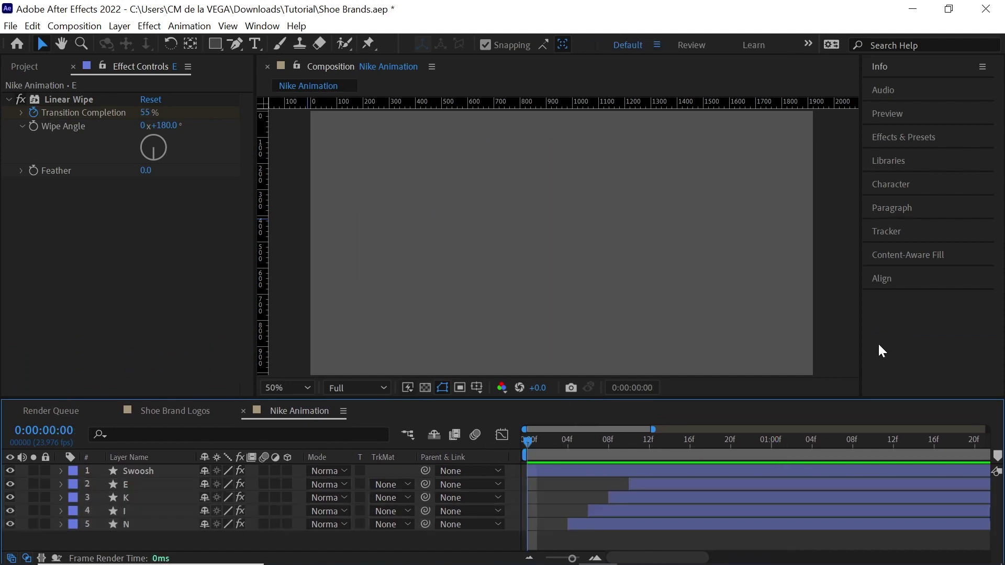
key(space)
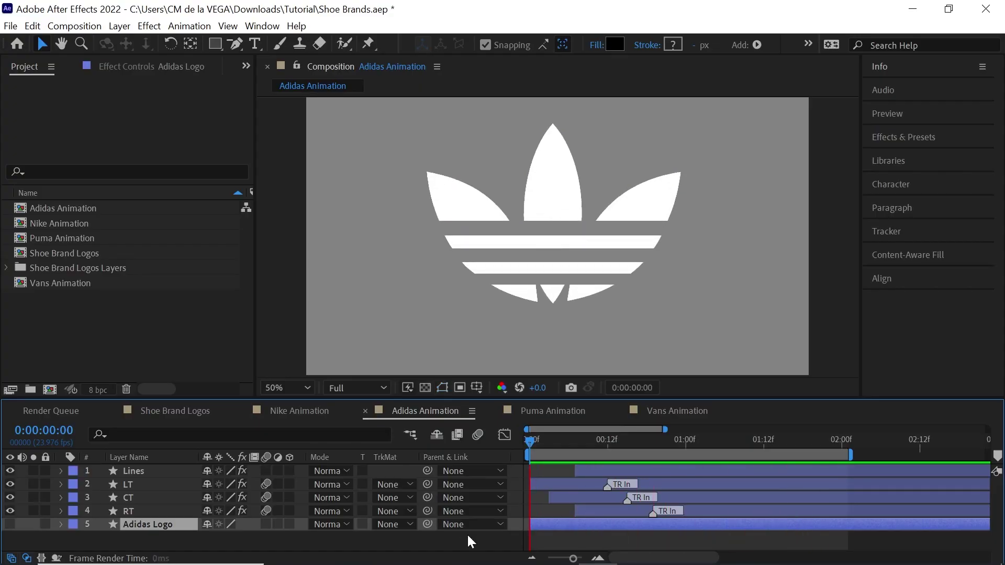
Step: Switch to the Puma Animation comp
click(566, 410)
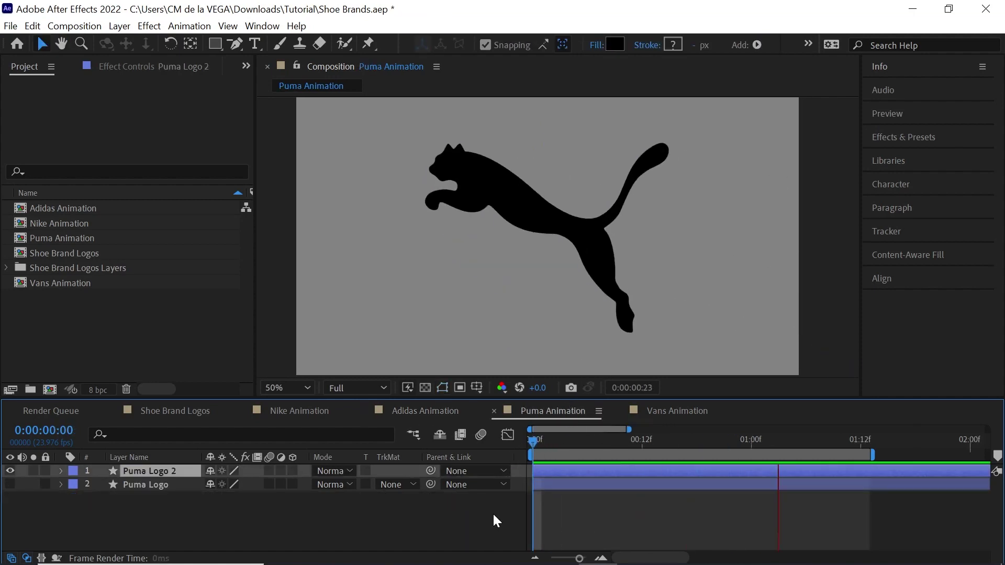
Step: Preview the Vans animation, showing the skateboard and Vans White Position properties
click(673, 411)
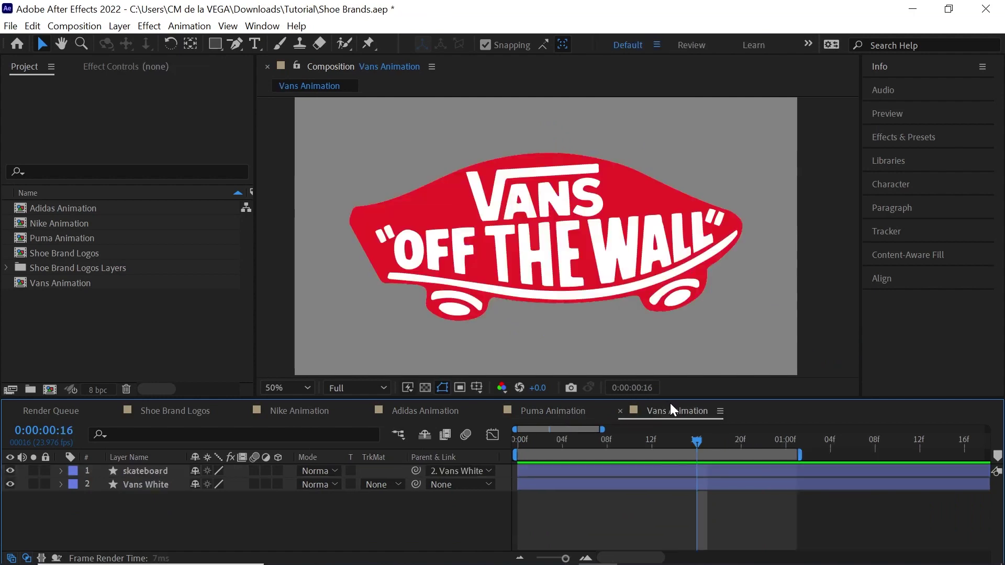
drag(696, 441, 507, 496)
key(space)
key(space)
mouse_move(532, 443)
mouse_down()
mouse_move(655, 435)
mouse_move(529, 444)
mouse_up()
click(143, 470)
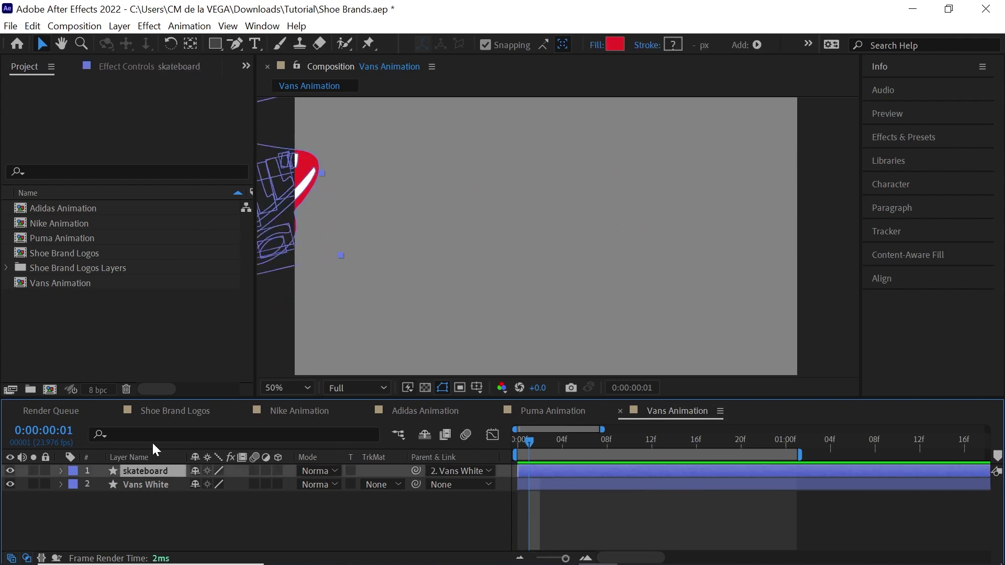
key(p)
click(183, 497)
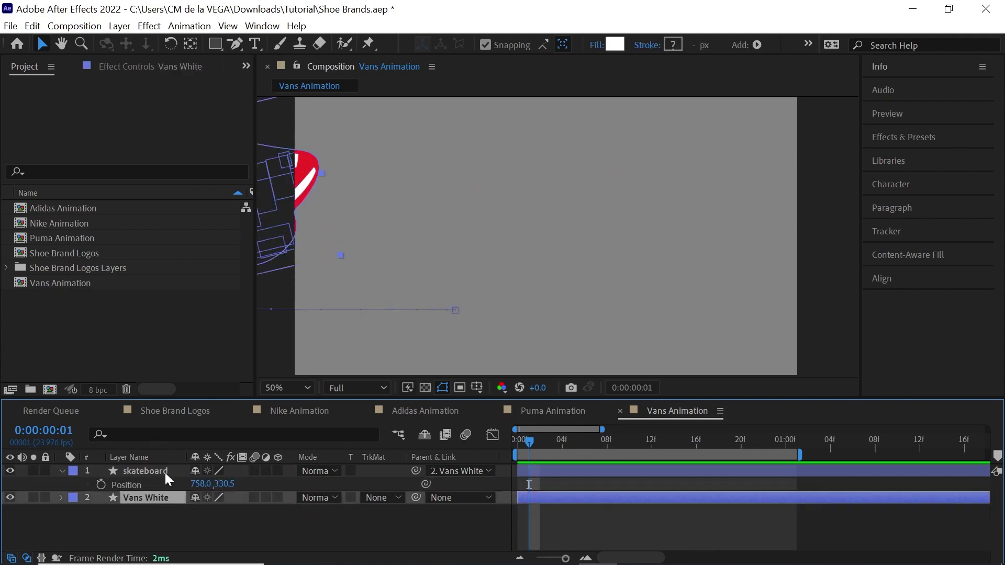
key(p)
key(space)
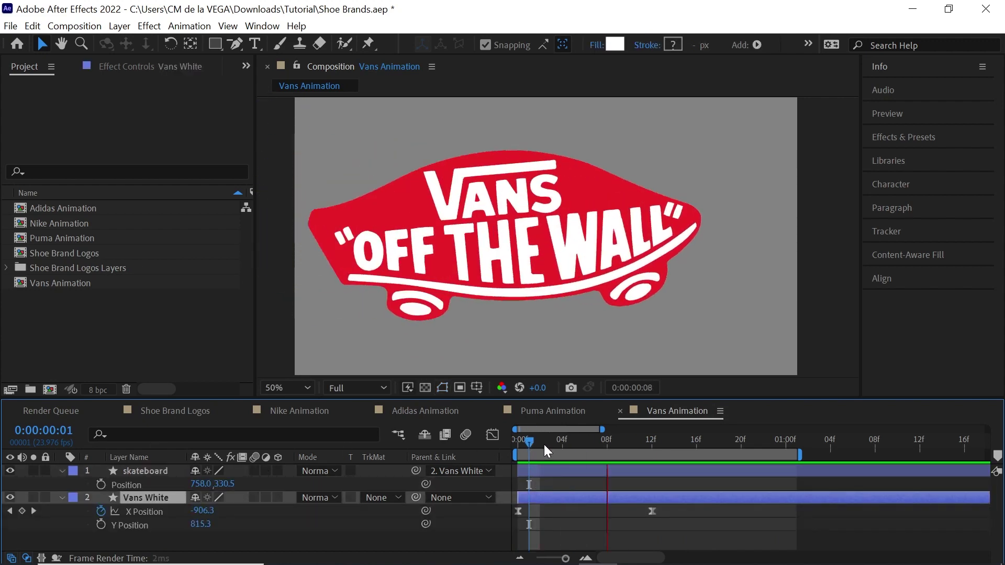
Step: Play the Puma and Adidas animations from the start, then return to Vans Animation
click(581, 413)
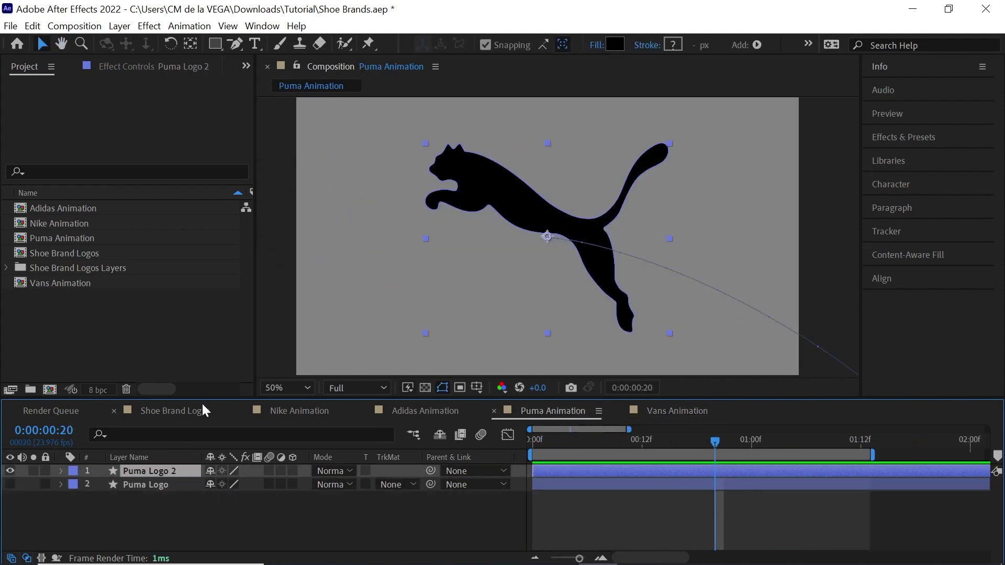
key(p)
key(Home)
key(space)
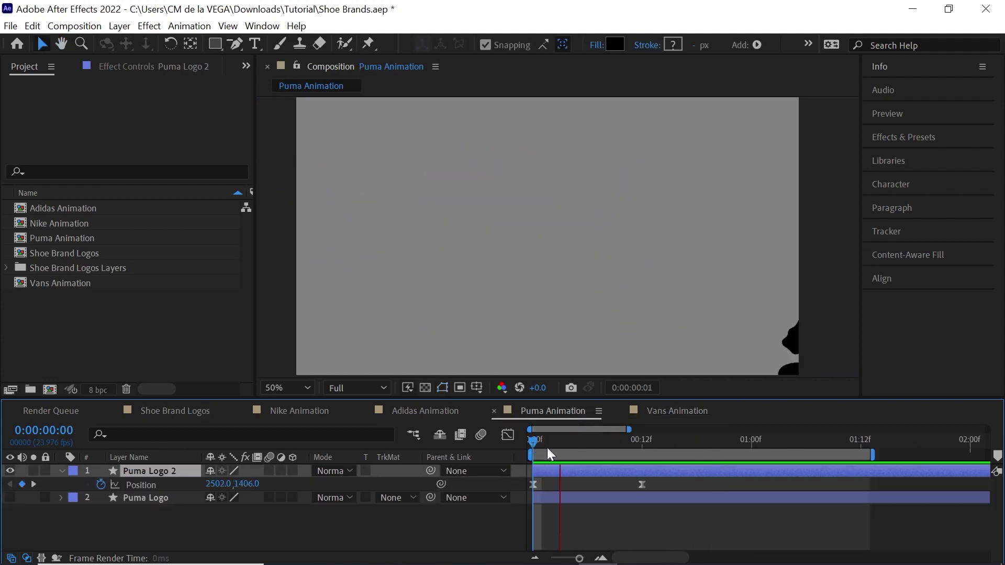
click(442, 410)
key(Home)
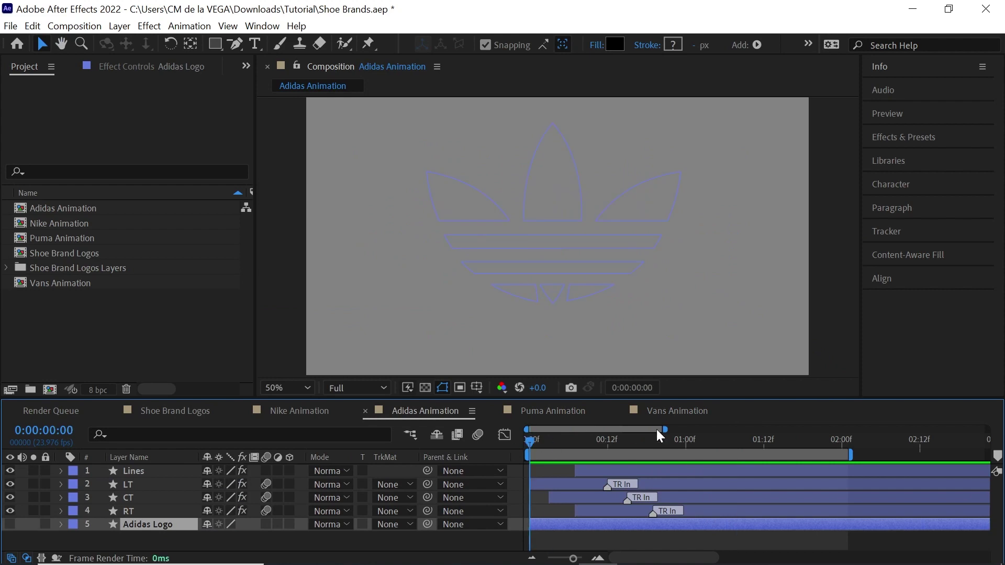
key(space)
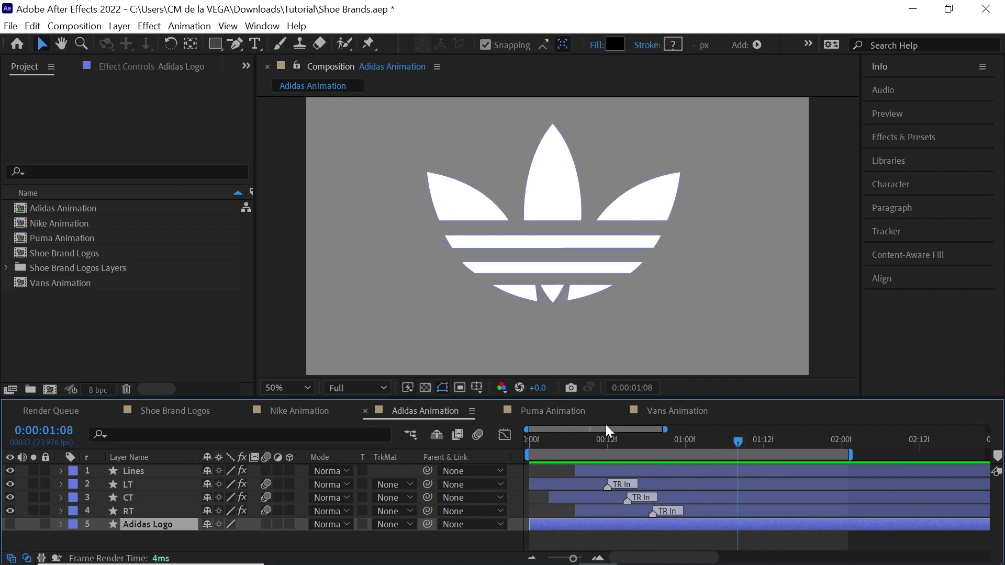
click(554, 408)
click(671, 404)
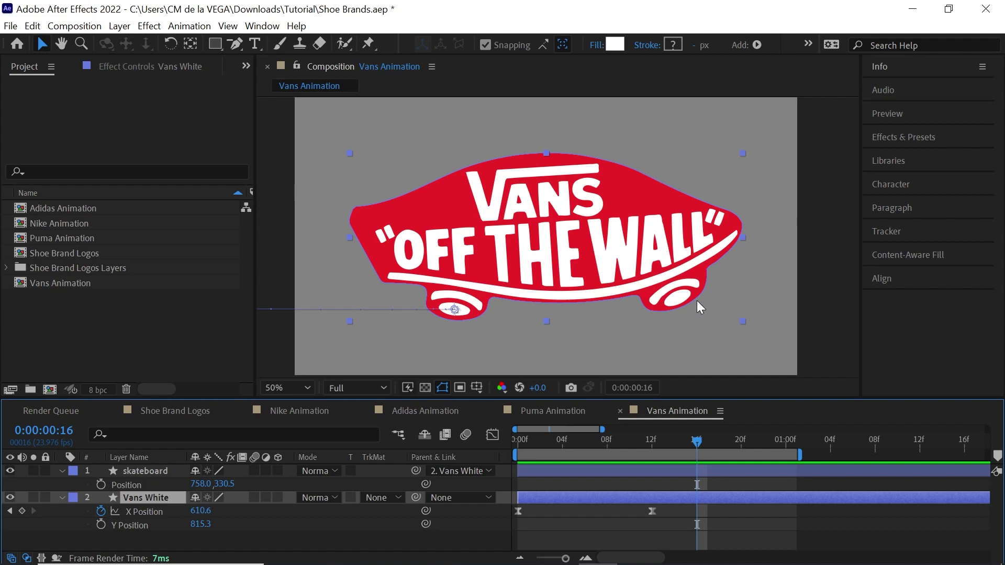
Step: Duplicate the skateboard layer and rename the copy 'Vans Matte'
click(149, 472)
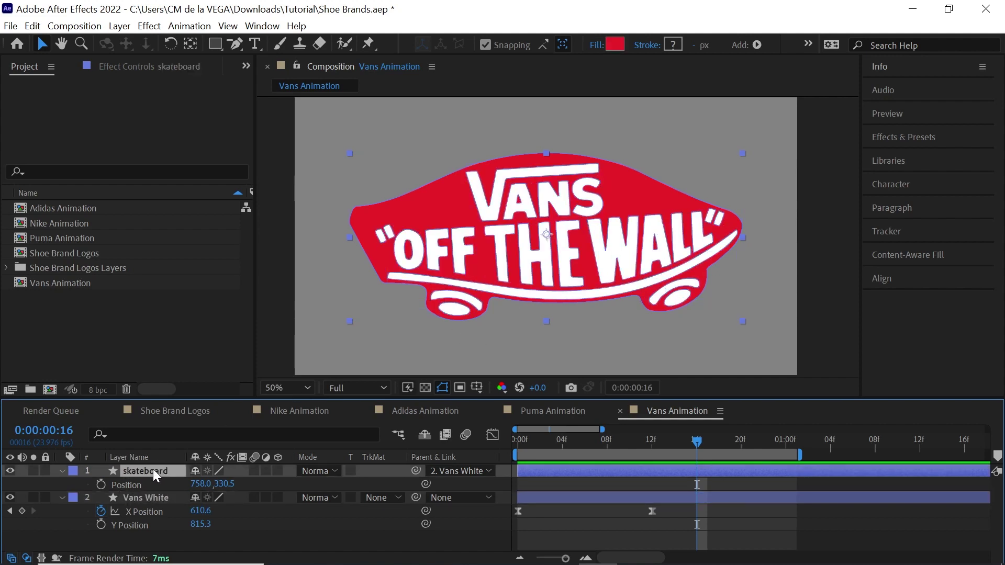
key(ctrl+d)
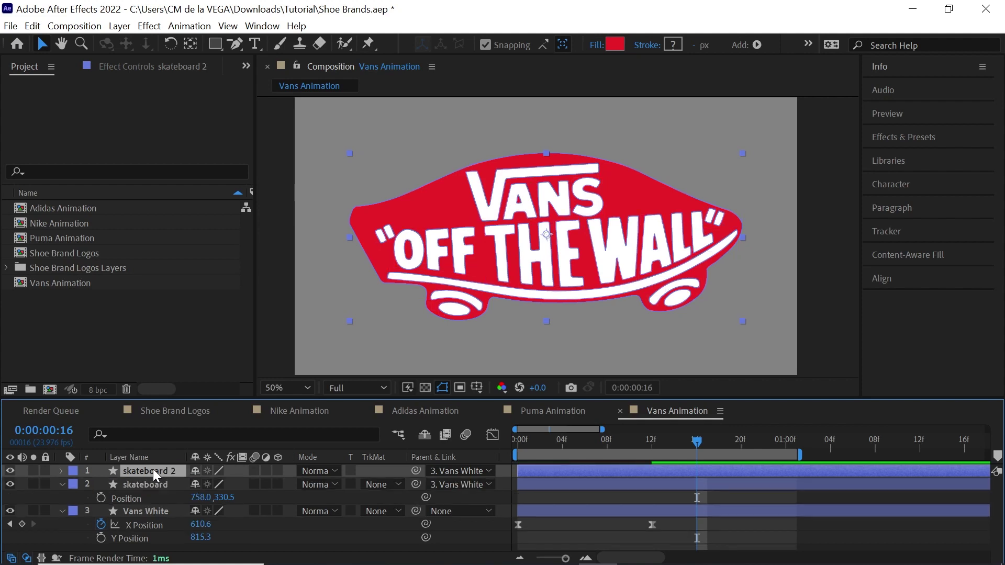
key(Return)
text(Vans Matte)
key(Return)
Step: Solo Vans Matte and check it against the transparency grid, then turn the grid off
key(F2)
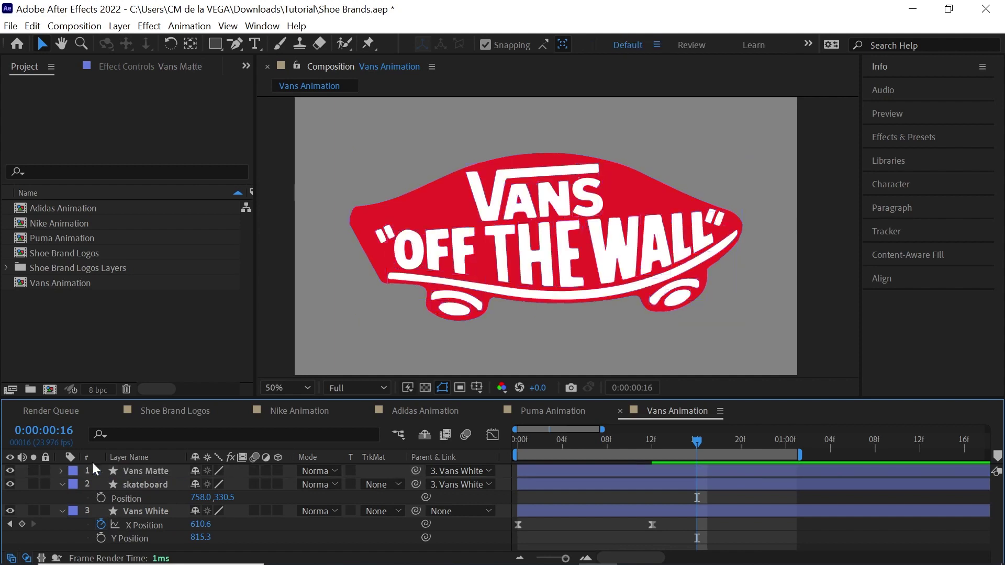
click(33, 471)
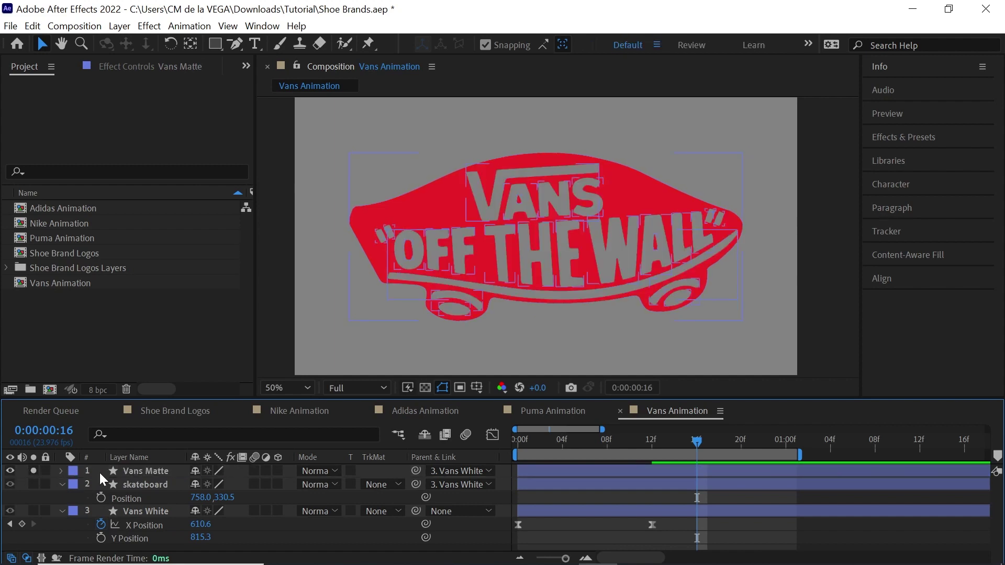
click(100, 471)
click(424, 390)
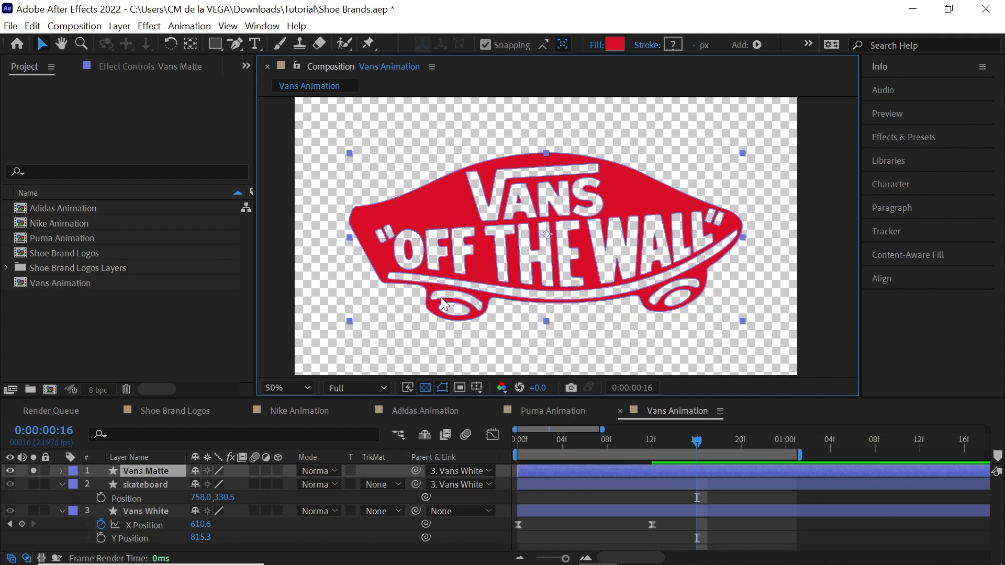
click(432, 386)
Step: Delete Groups 1 to 3 from the Vans Matte layer's contents
click(62, 471)
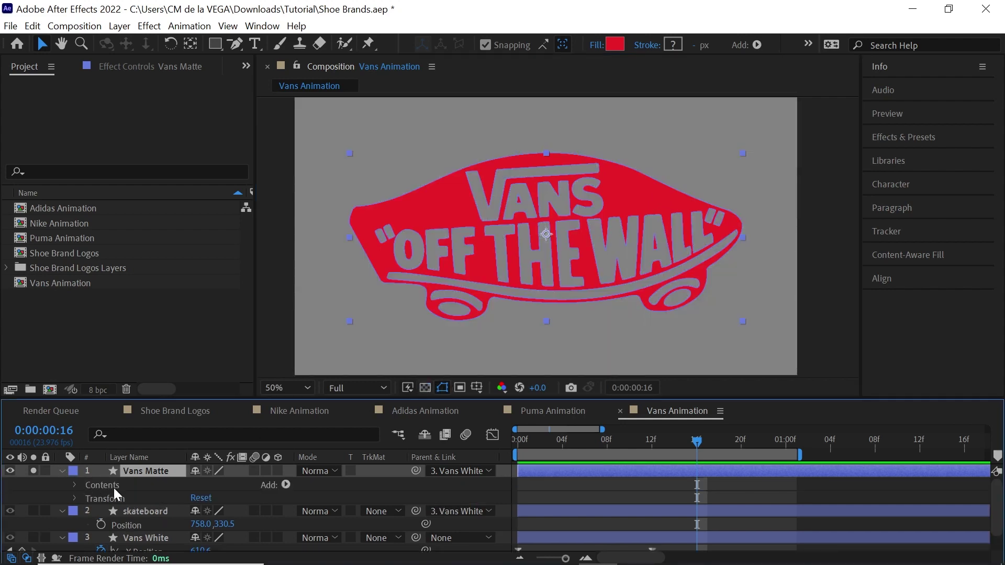
click(71, 486)
drag(106, 497, 124, 515)
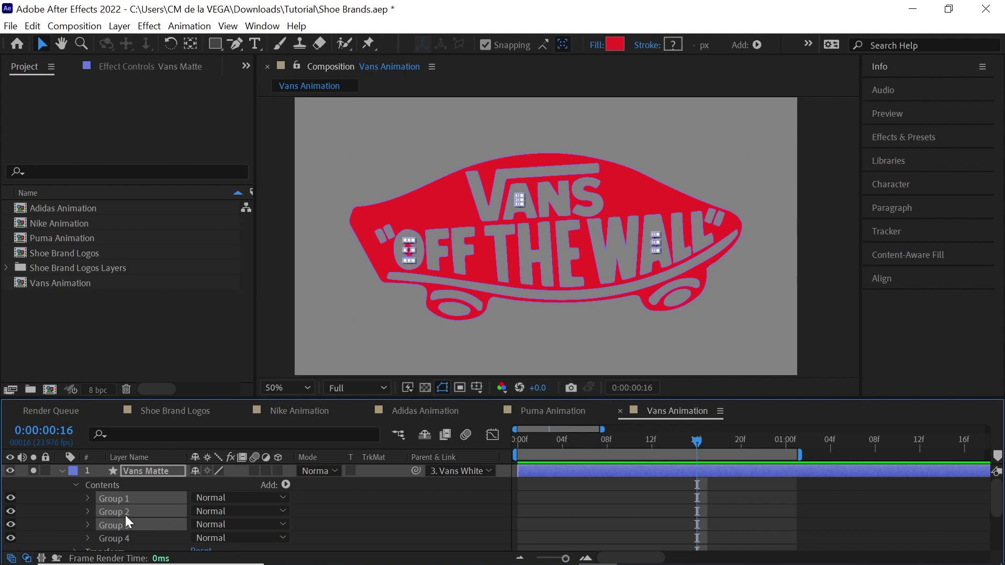
key(Delete)
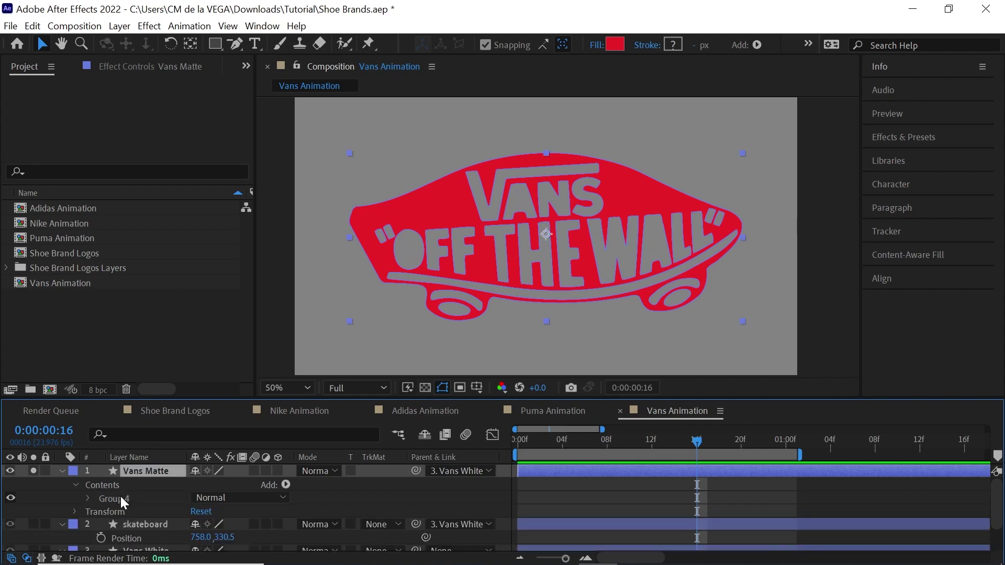
Step: Delete Paths 1 through 23 inside Group 4 to remove the lettering
click(121, 499)
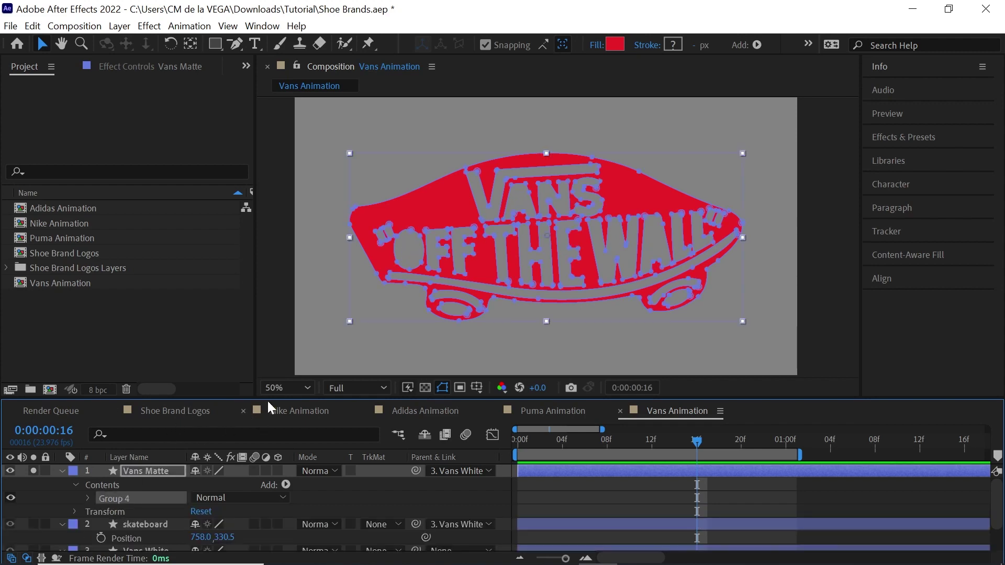
click(87, 498)
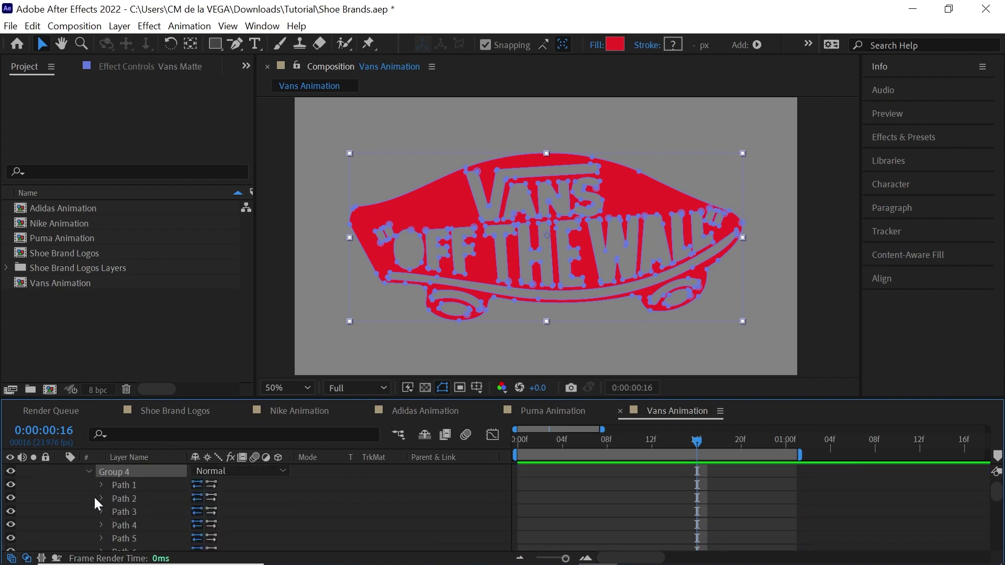
click(128, 489)
drag(997, 493, 999, 530)
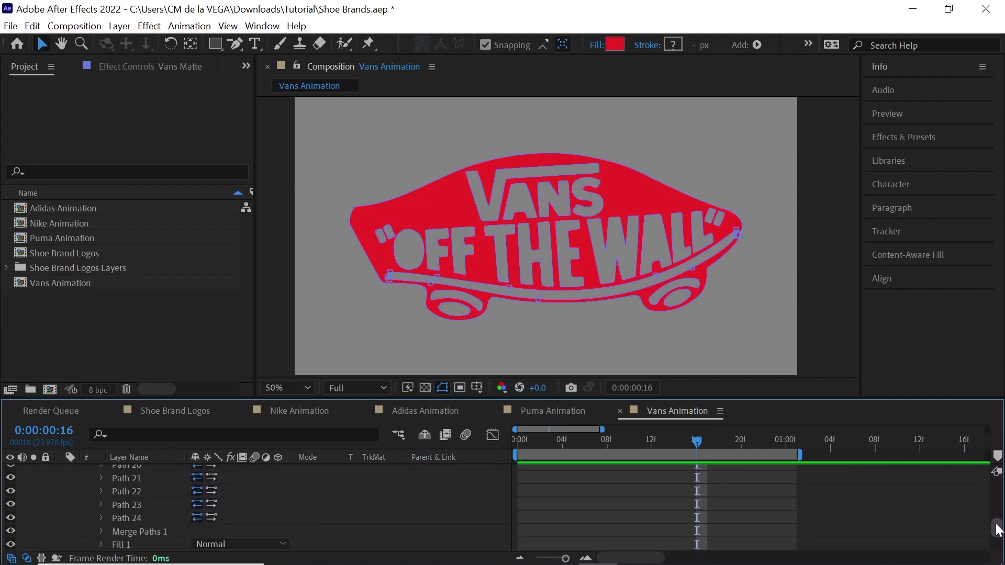
shift+click(157, 503)
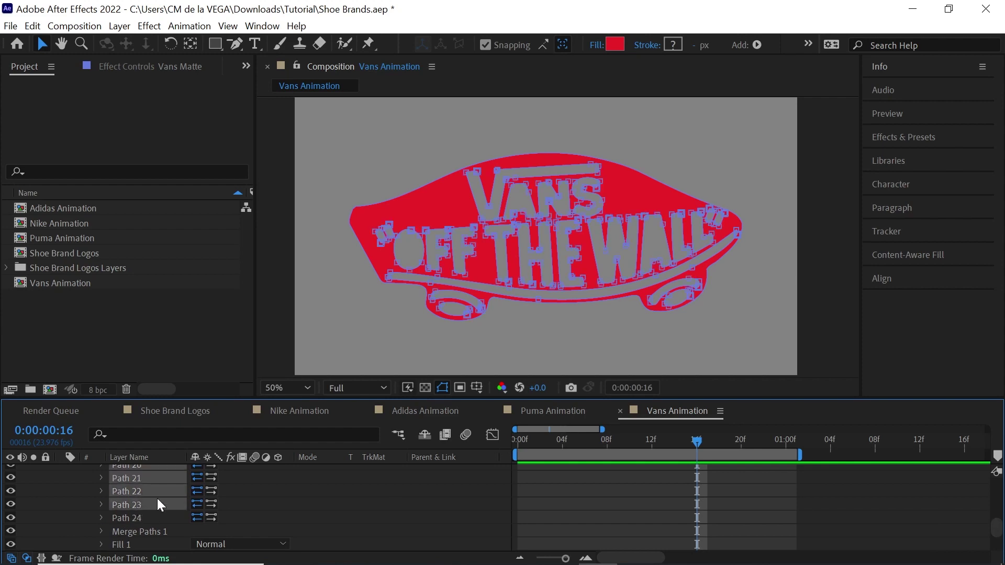
key(Delete)
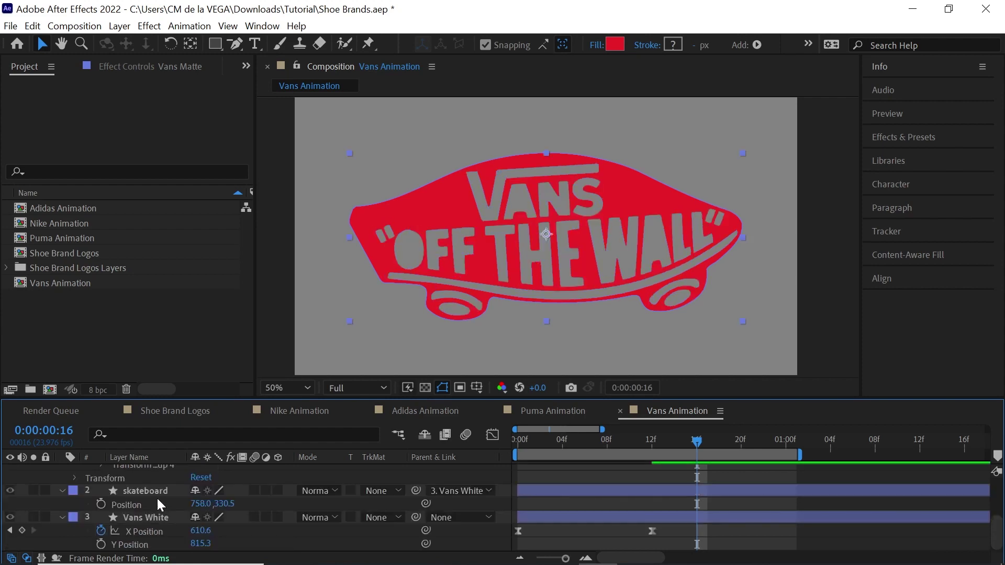
Step: Delete Merge Paths 1 from Group 4 and collapse the Vans Matte layer
drag(1000, 532, 785, 489)
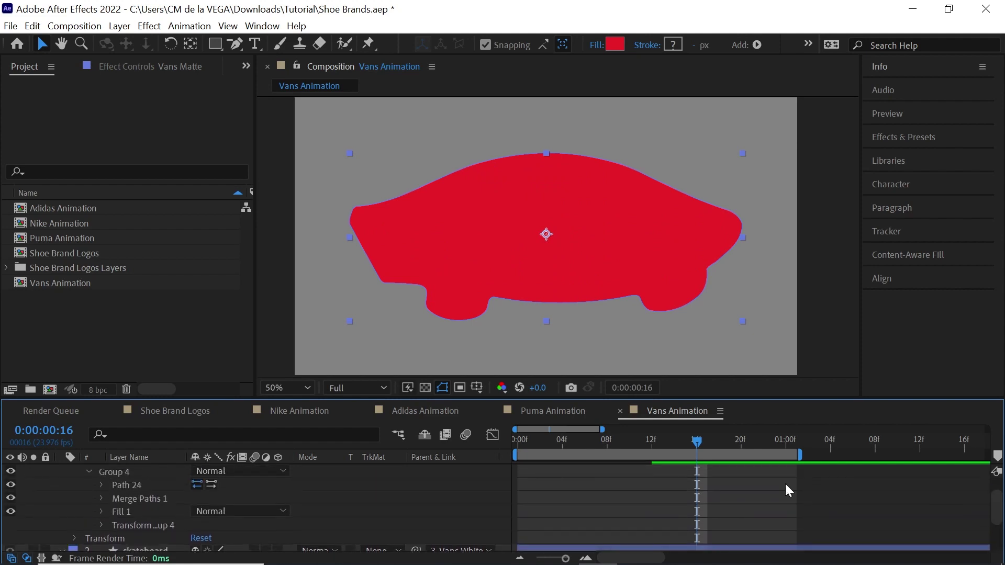
click(162, 500)
key(Delete)
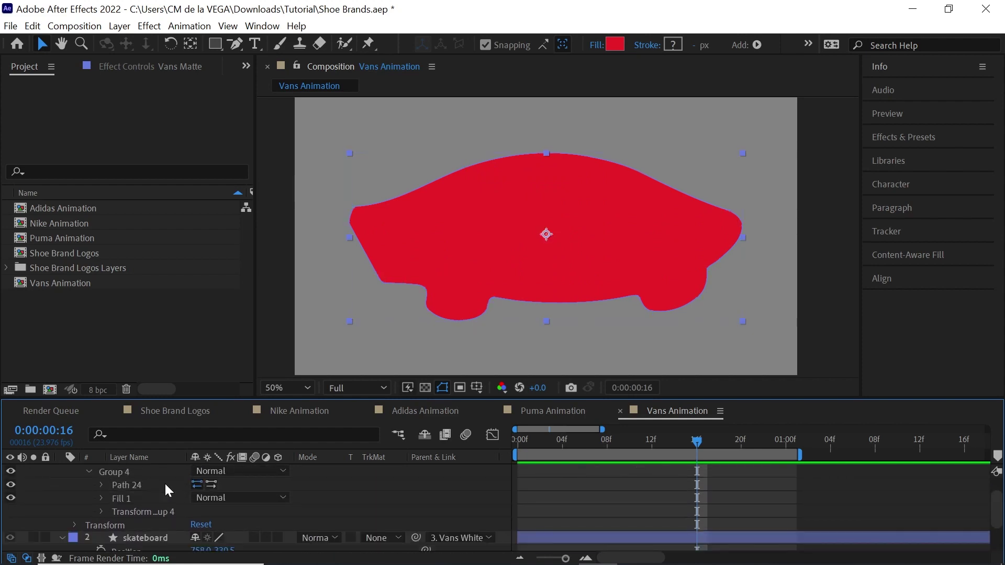
scroll(997, 536, up, 2)
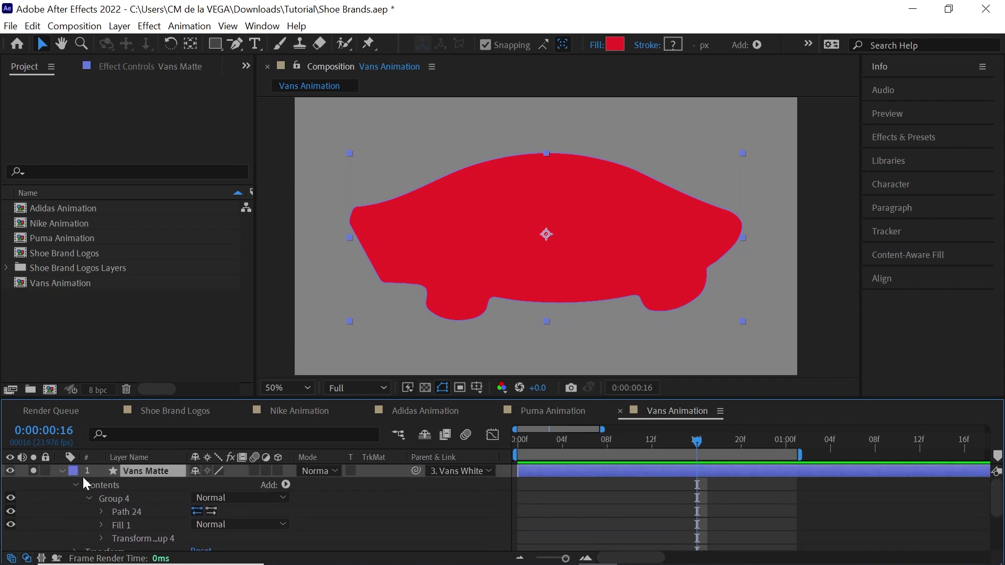
click(61, 472)
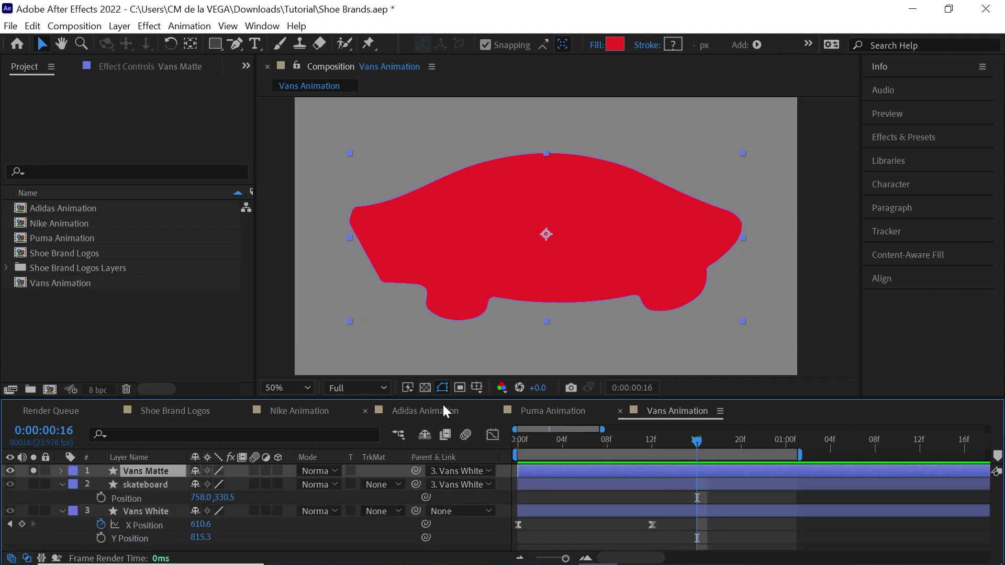
Step: Collapse the skateboard and Vans White layers and hide Vans Matte
click(62, 484)
click(62, 497)
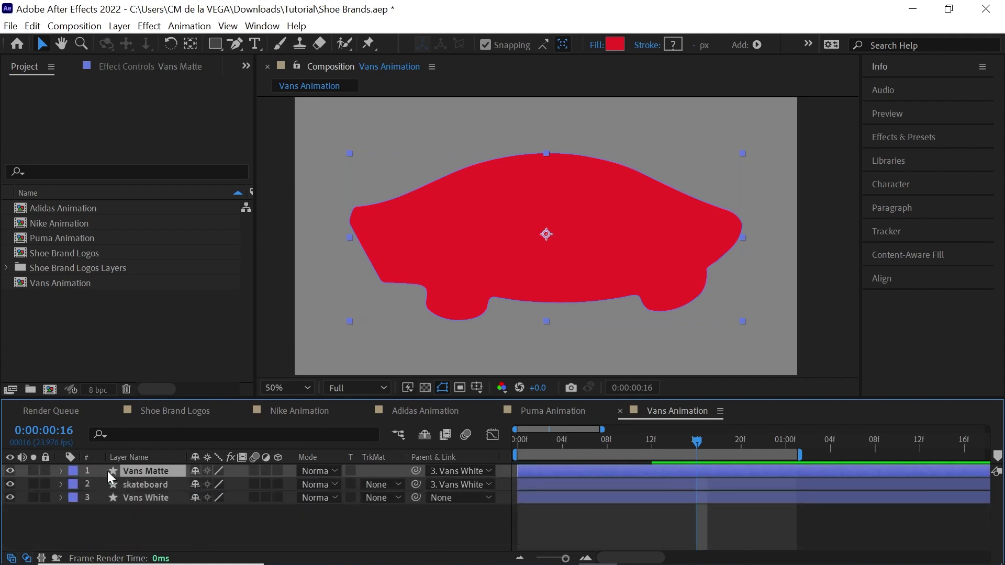
click(10, 471)
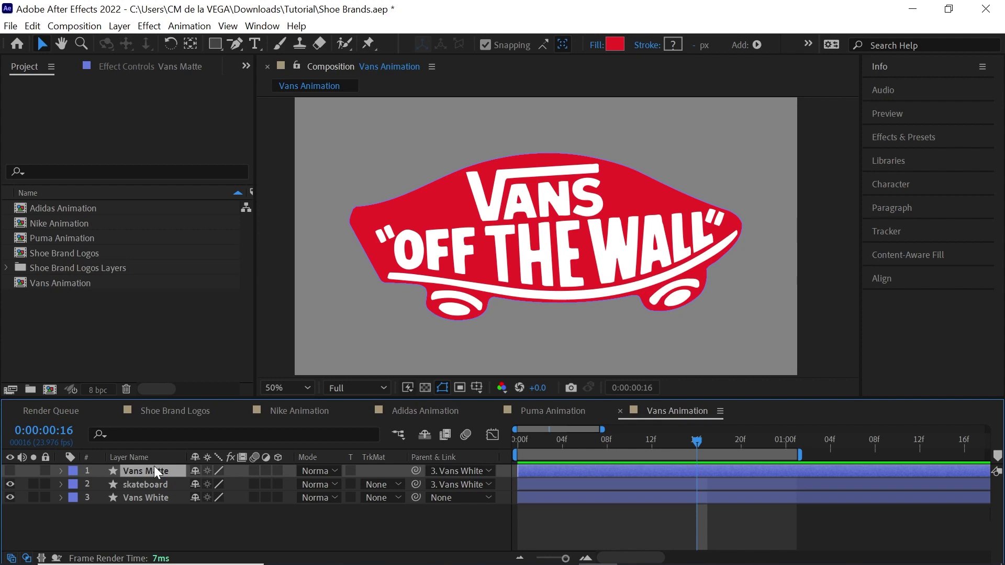
Step: Switch through the Puma and Adidas comps to the Nike Animation comp
click(563, 413)
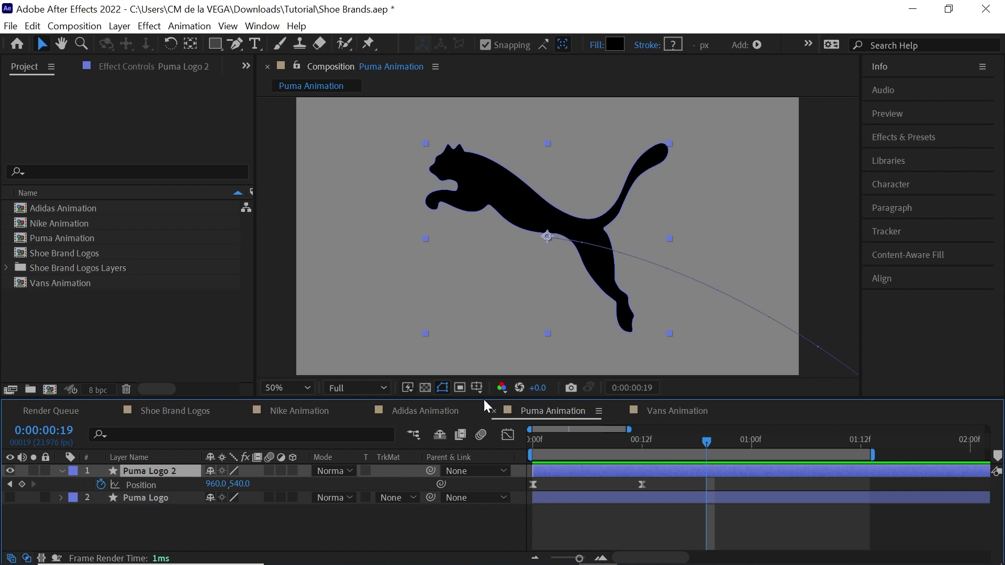
click(439, 409)
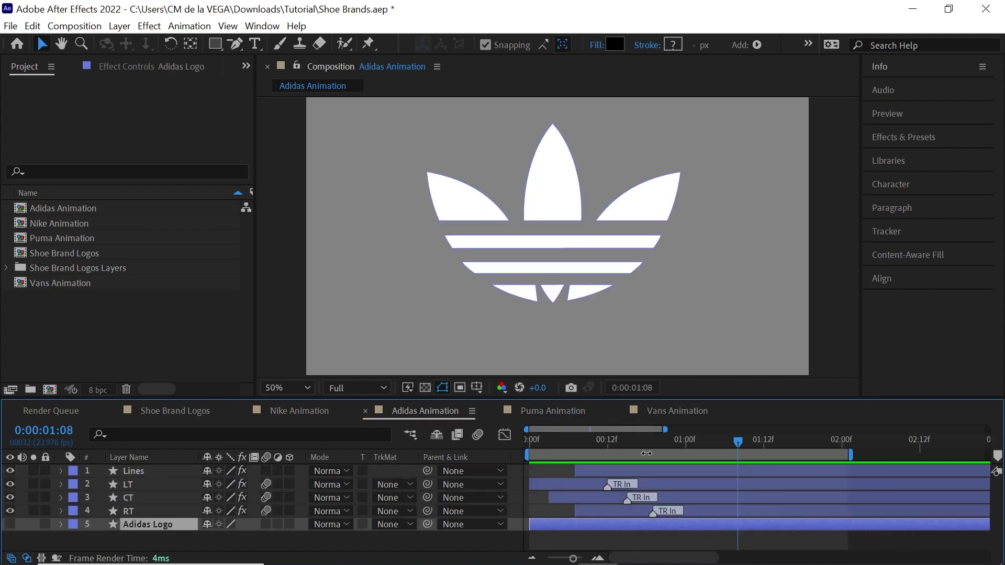
click(309, 409)
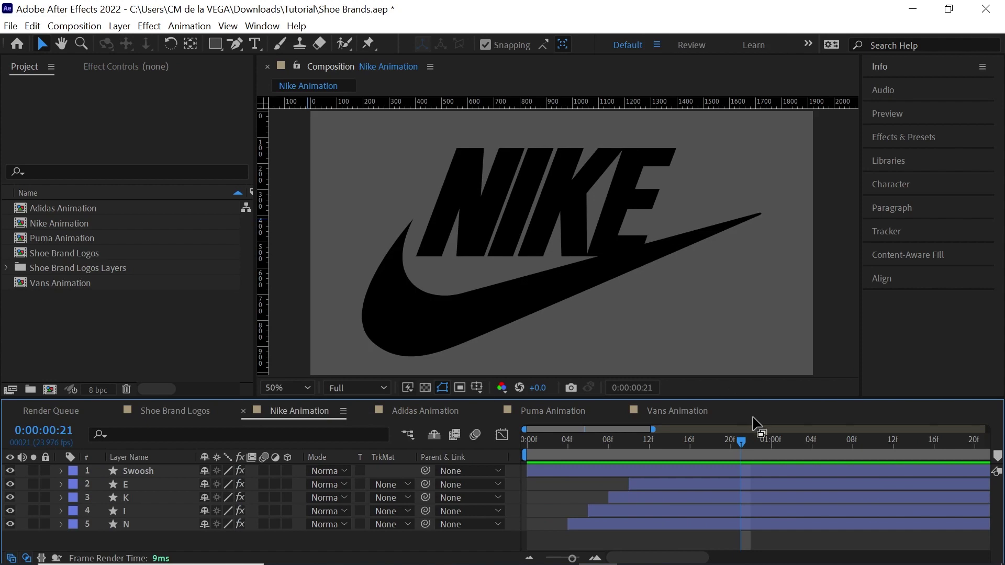